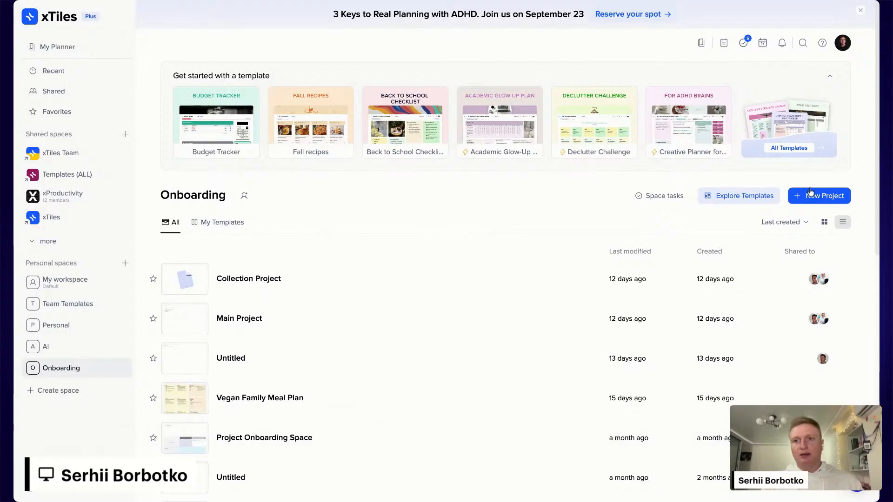
- Create a new blank project and draw a large tile in the upper half of its page
{"action": "left_click", "coordinate": [810, 193]}
{"action": "left_click", "coordinate": [799, 216]}
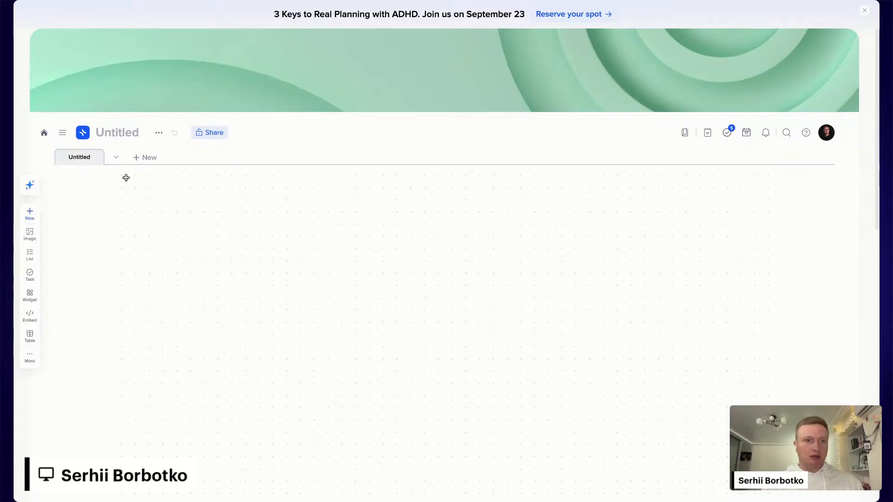
{"action": "left_click_drag", "start_coordinate": [124, 177], "coordinate": [457, 370]}
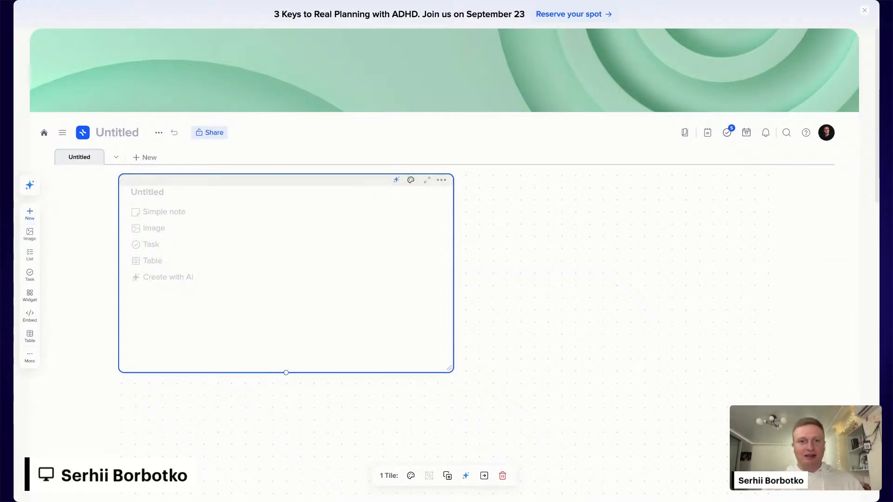
- Try several styles and a custom blue on the tile, settling on the white style with a thin coloured strip along its upper edge
{"action": "left_click", "coordinate": [411, 180]}
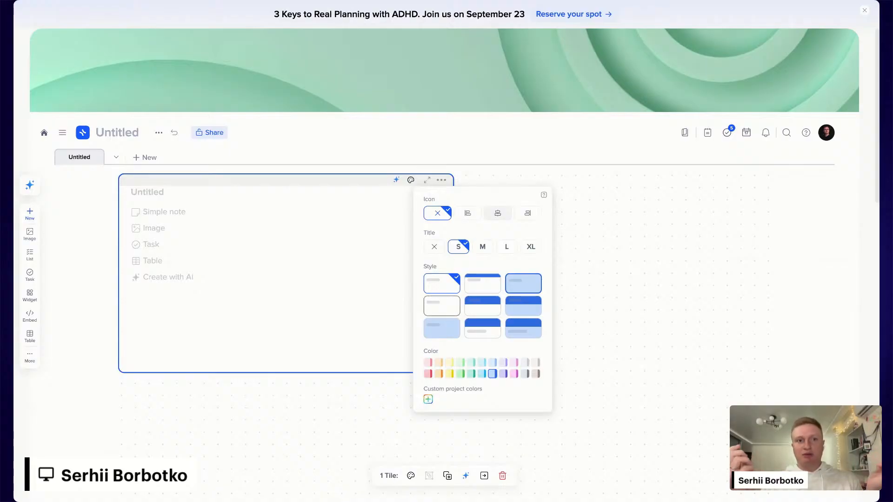
{"action": "left_click", "coordinate": [443, 327]}
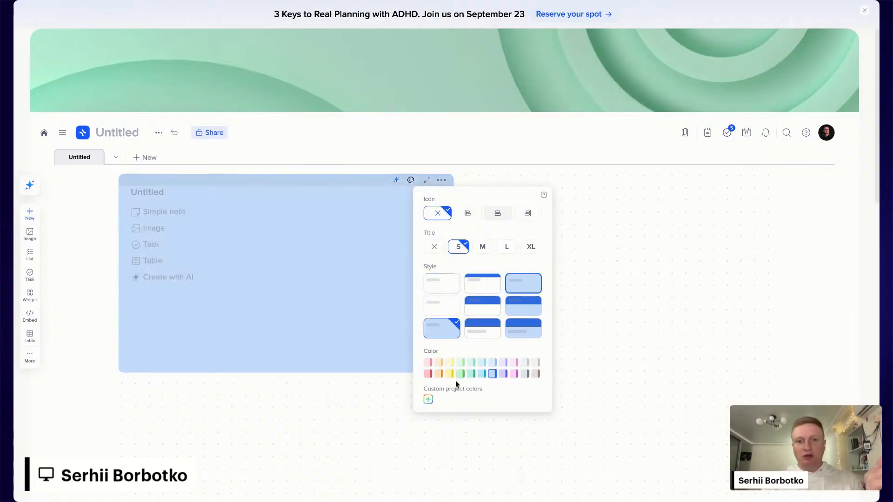
{"action": "left_click", "coordinate": [428, 399]}
{"action": "left_click_drag", "start_coordinate": [464, 401], "coordinate": [561, 373]}
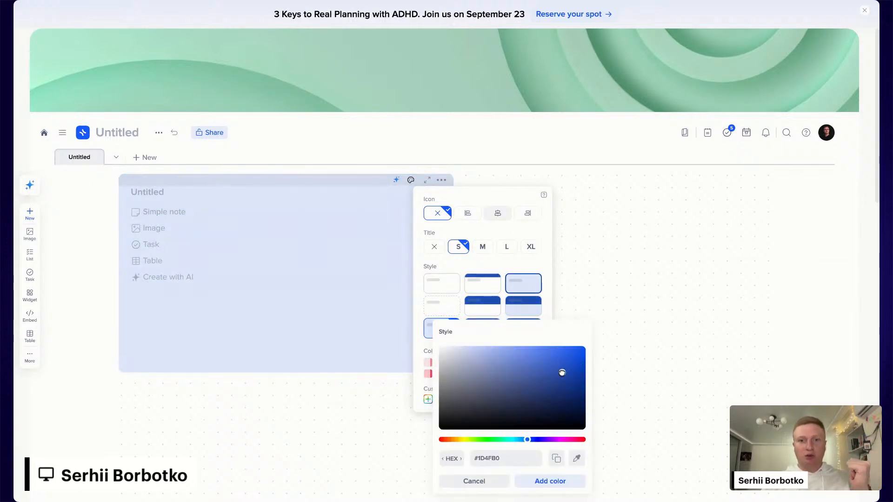
{"action": "left_click", "coordinate": [491, 279]}
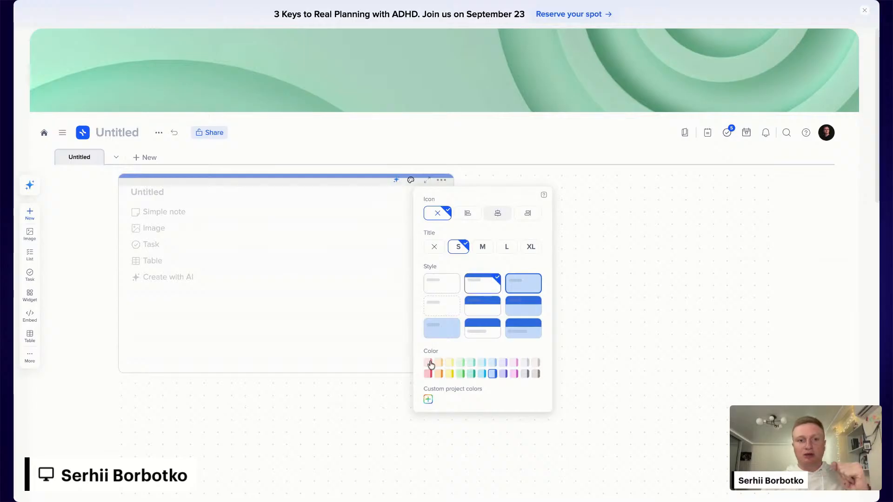
{"action": "left_click", "coordinate": [516, 308]}
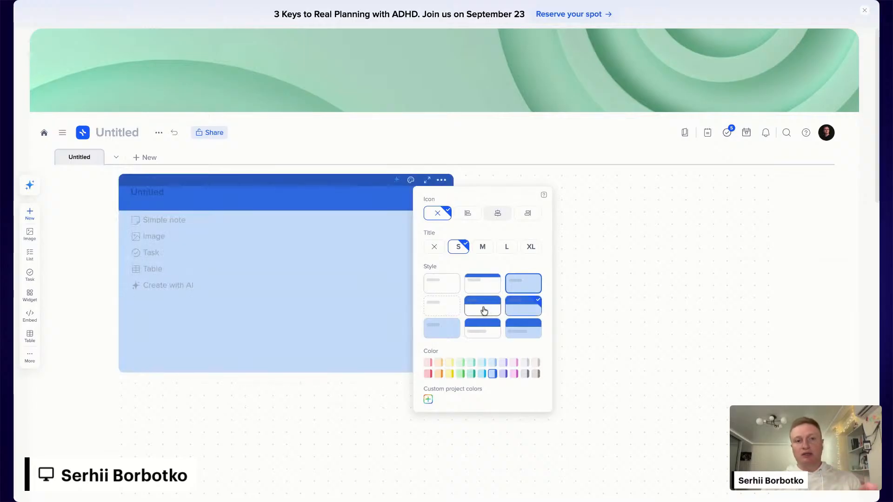
{"action": "left_click", "coordinate": [484, 310]}
{"action": "left_click", "coordinate": [517, 286]}
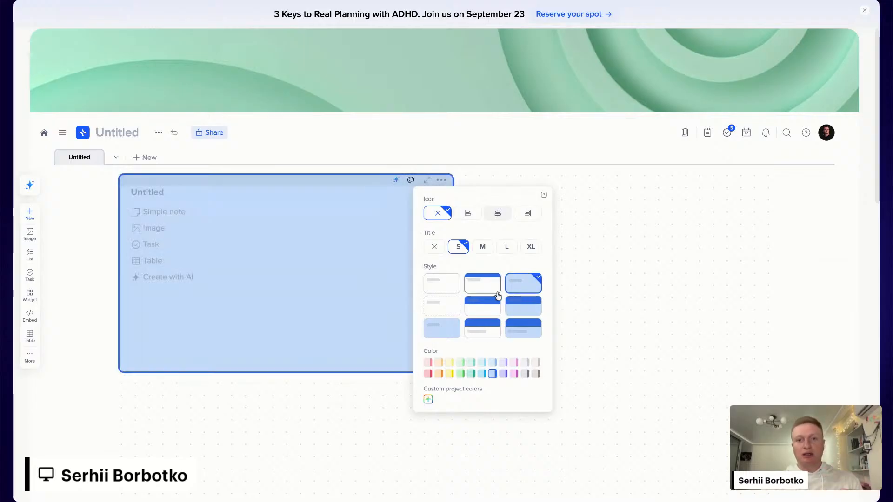
{"action": "left_click", "coordinate": [483, 290]}
- Try the custom colour #274379 on the tile, cycle its code through RGB, HSL and HEX, and leave without adding it
{"action": "left_click", "coordinate": [428, 399]}
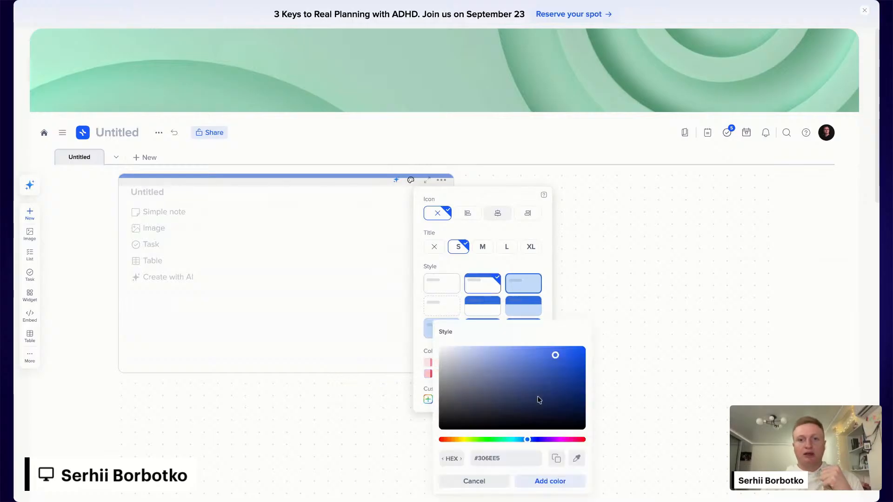
{"action": "left_click", "coordinate": [539, 391]}
{"action": "left_click", "coordinate": [460, 460]}
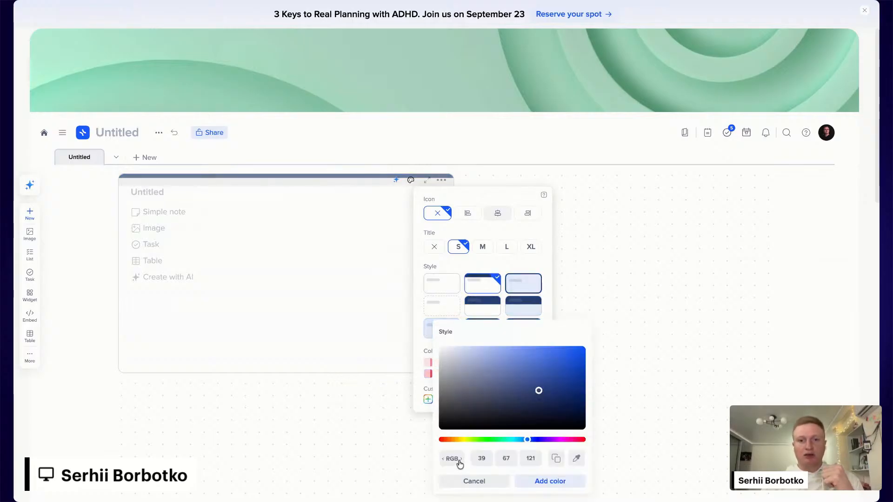
{"action": "left_click", "coordinate": [462, 460]}
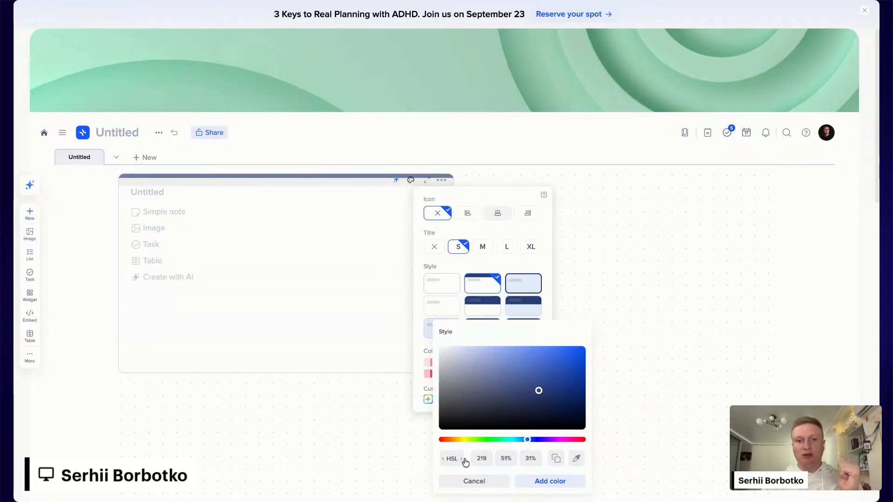
{"action": "left_click", "coordinate": [461, 460]}
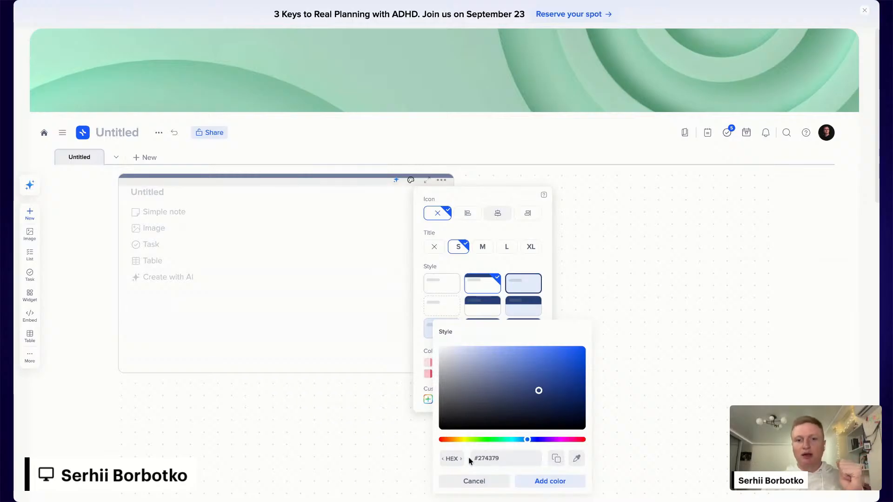
{"action": "left_click", "coordinate": [664, 238]}
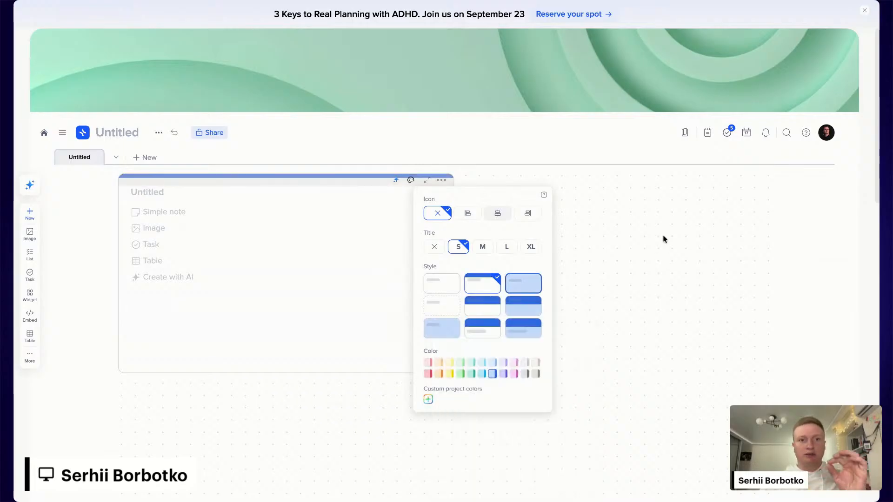
{"action": "left_click", "coordinate": [635, 304]}
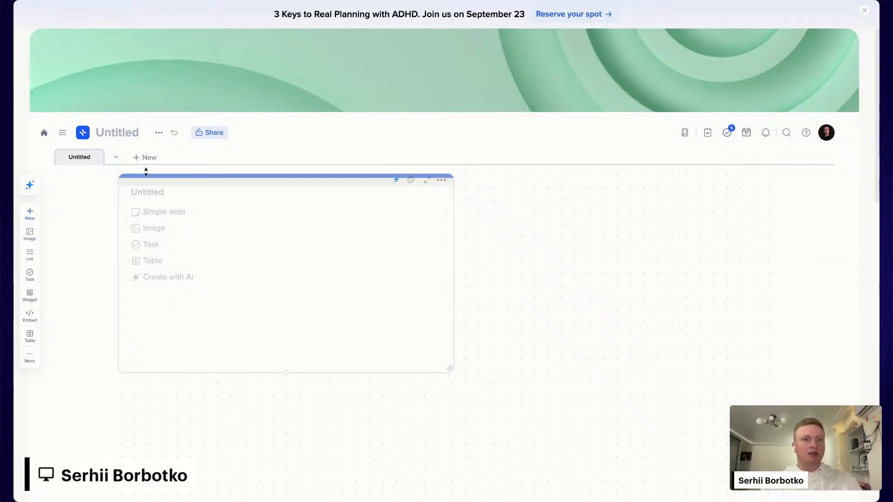
- Add a Document page and a Board page to the project from scratch
{"action": "left_click", "coordinate": [145, 158]}
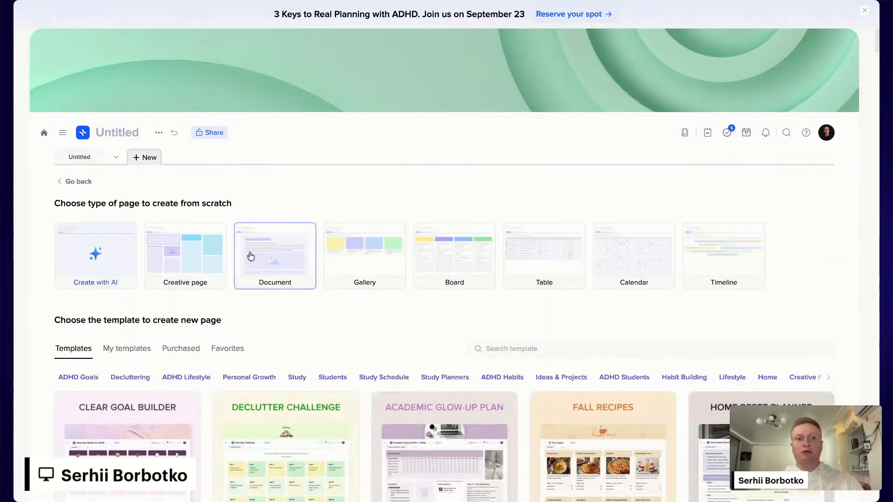
{"action": "left_click", "coordinate": [251, 256]}
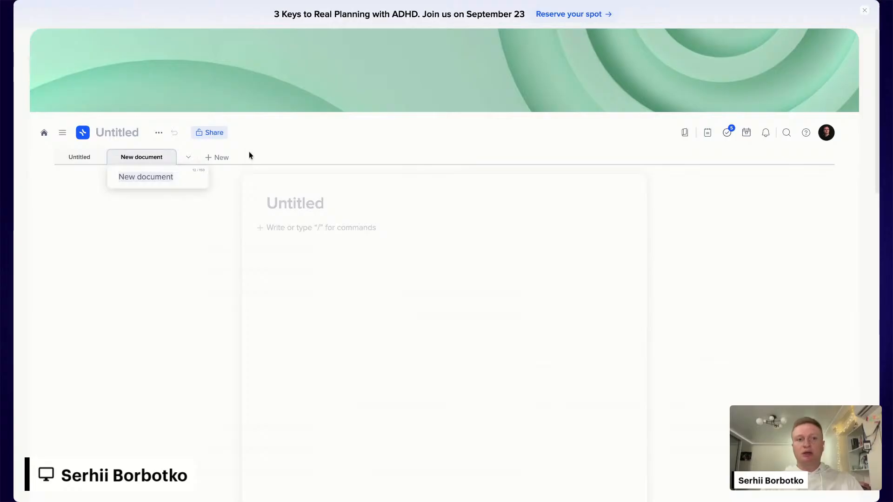
{"action": "left_click", "coordinate": [220, 157]}
{"action": "left_click", "coordinate": [442, 255]}
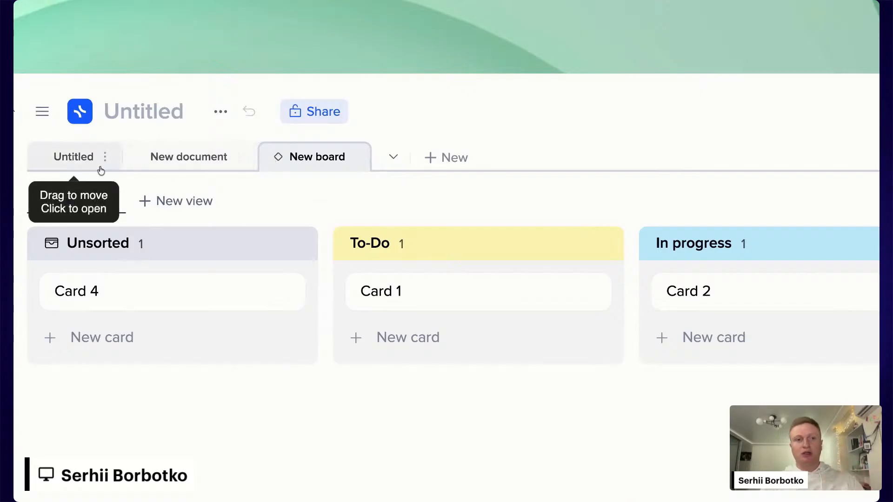
- On the project's first page, make the tile a simple note and insert a nested note in it
{"action": "left_click", "coordinate": [73, 164]}
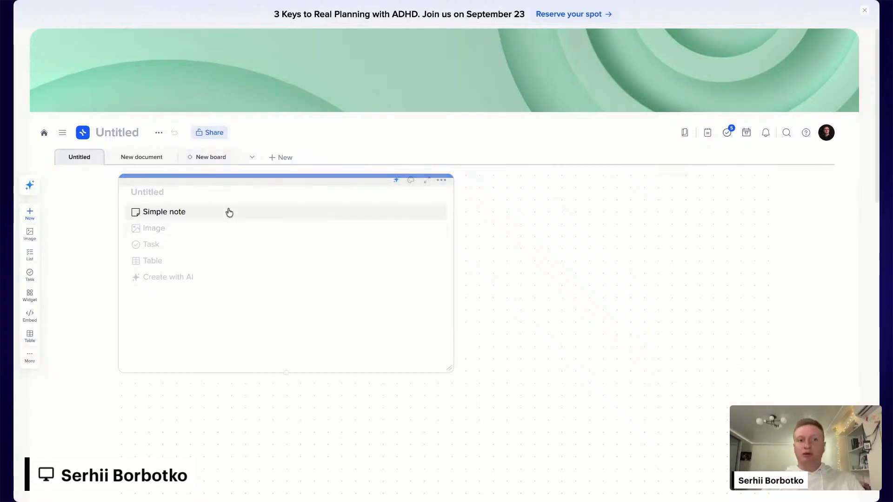
{"action": "left_click", "coordinate": [229, 213]}
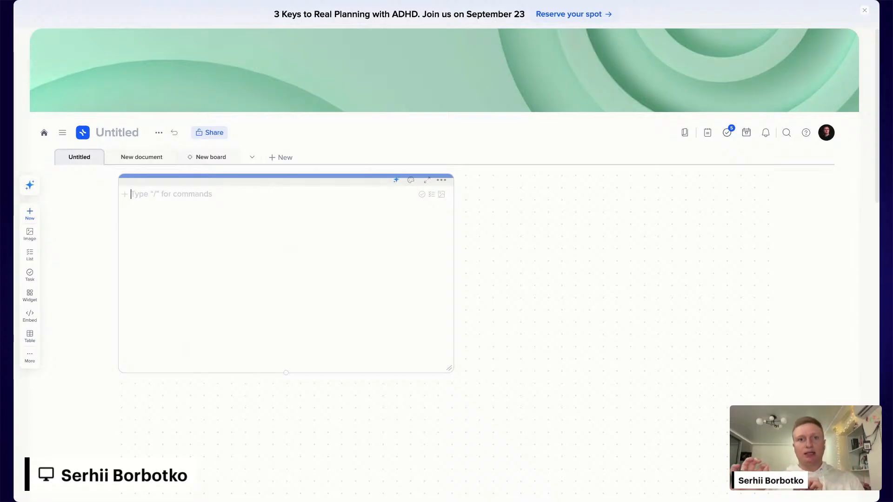
{"action": "type", "text": "/"}
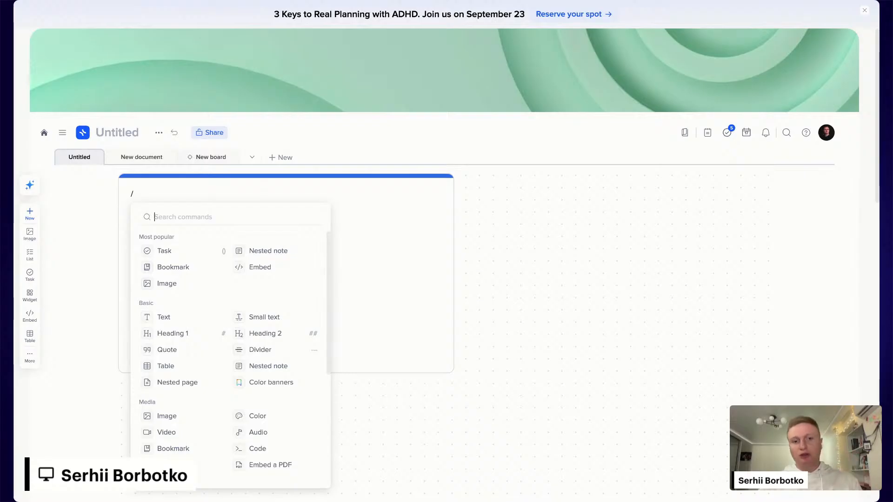
{"action": "scroll", "coordinate": [226, 356], "scroll_direction": "down", "scroll_amount": 4}
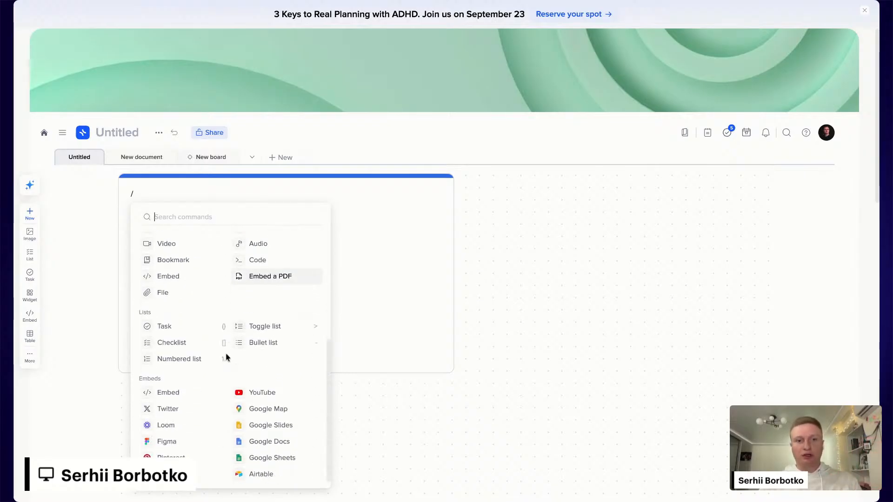
{"action": "scroll", "coordinate": [226, 357], "scroll_direction": "up", "scroll_amount": 5}
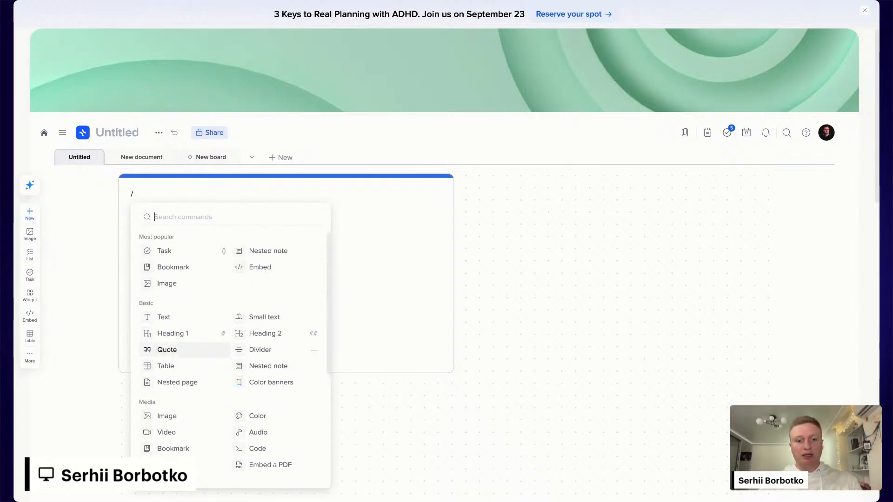
{"action": "type", "text": "nes"}
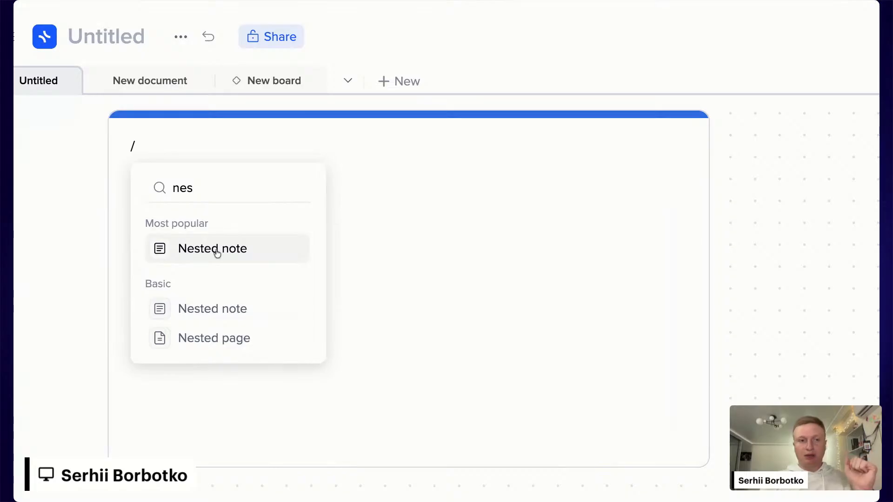
{"action": "left_click", "coordinate": [216, 251]}
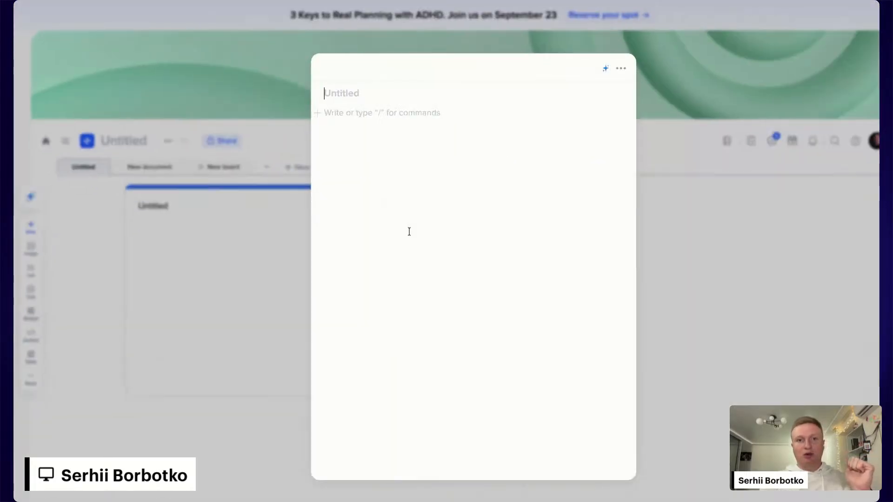
{"action": "left_click", "coordinate": [665, 275]}
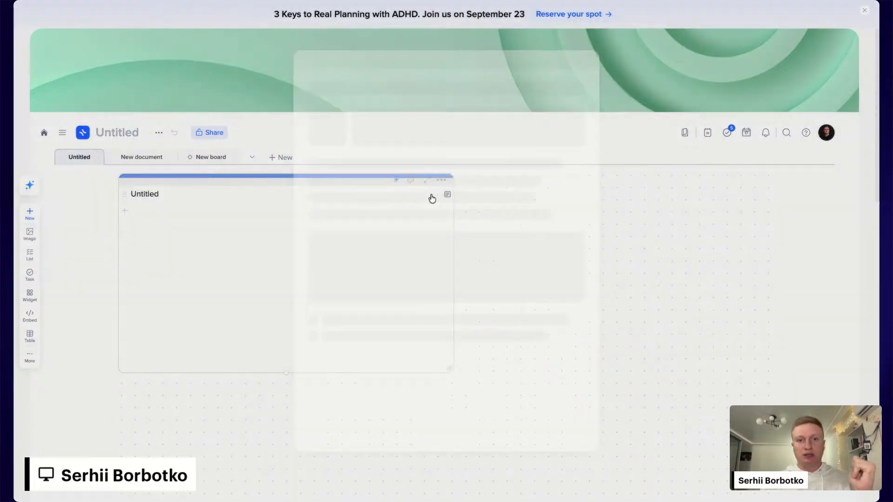
- Open the tile's nested note, look through the insertable content types, and insert another nested note in its body
{"action": "left_click", "coordinate": [432, 196]}
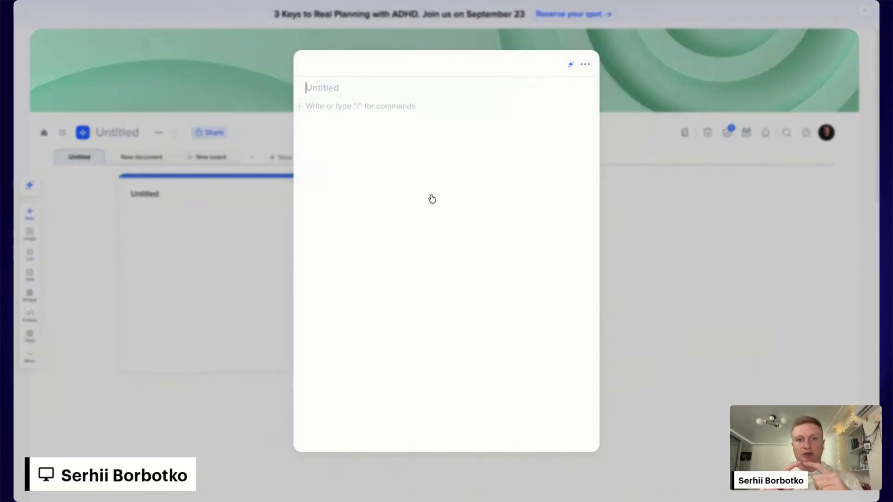
{"action": "key", "text": "Return"}
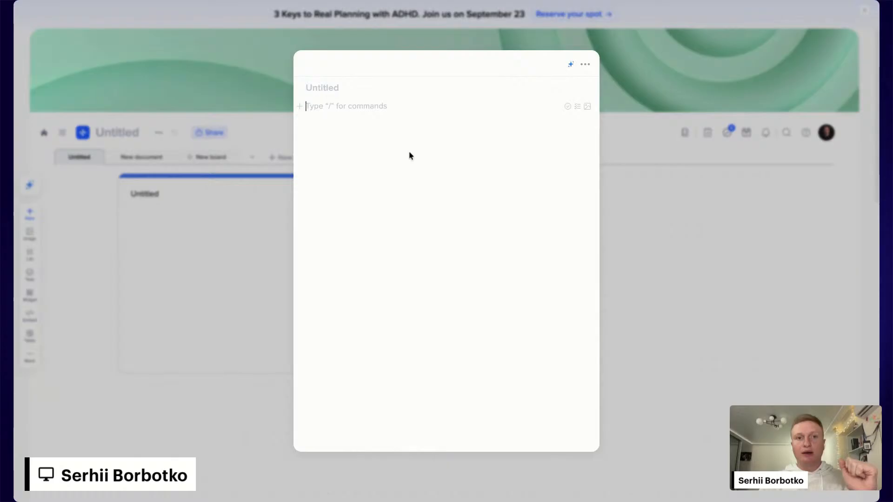
{"action": "left_click", "coordinate": [300, 106]}
{"action": "scroll", "coordinate": [447, 381], "scroll_direction": "down", "scroll_amount": 2}
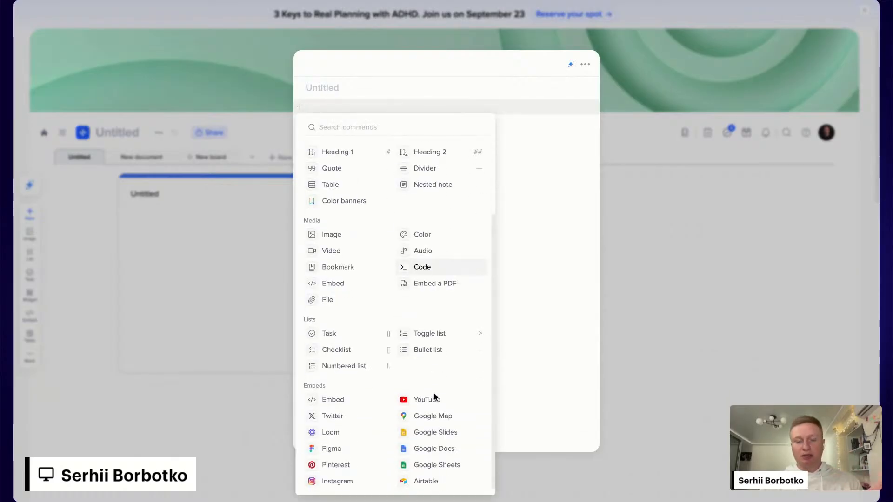
{"action": "scroll", "coordinate": [378, 270], "scroll_direction": "up", "scroll_amount": 2}
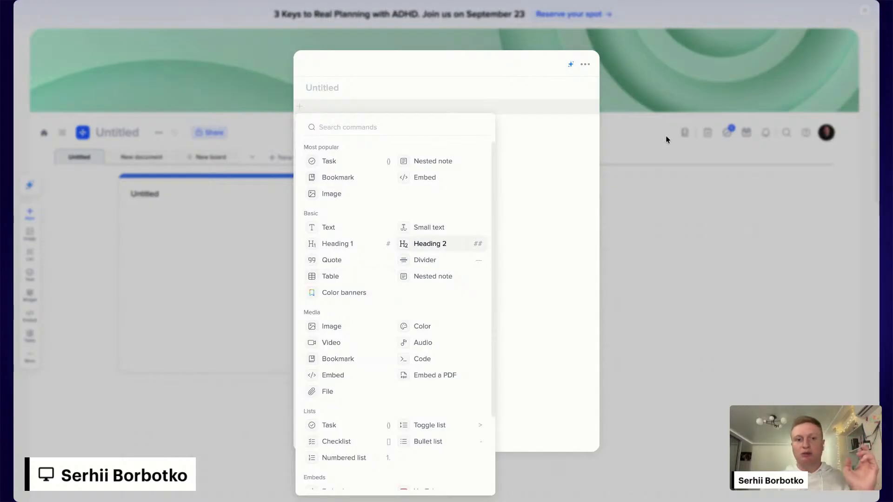
{"action": "key", "text": "Escape"}
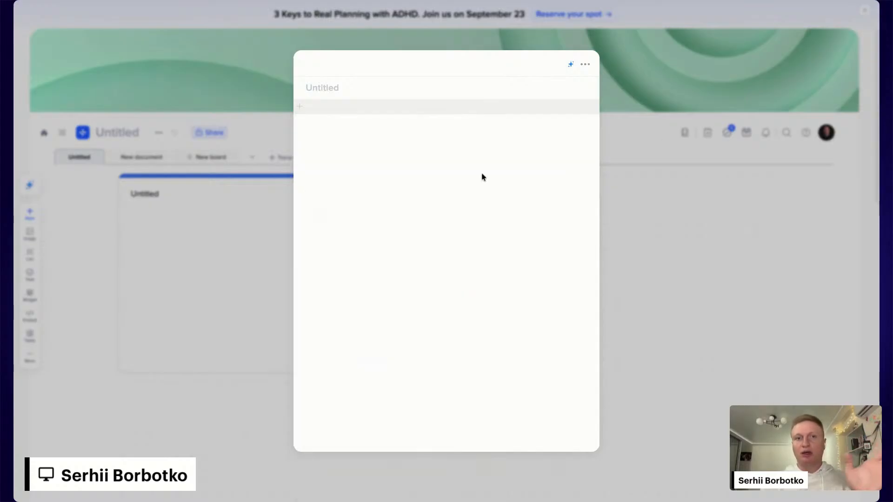
{"action": "type", "text": "/"}
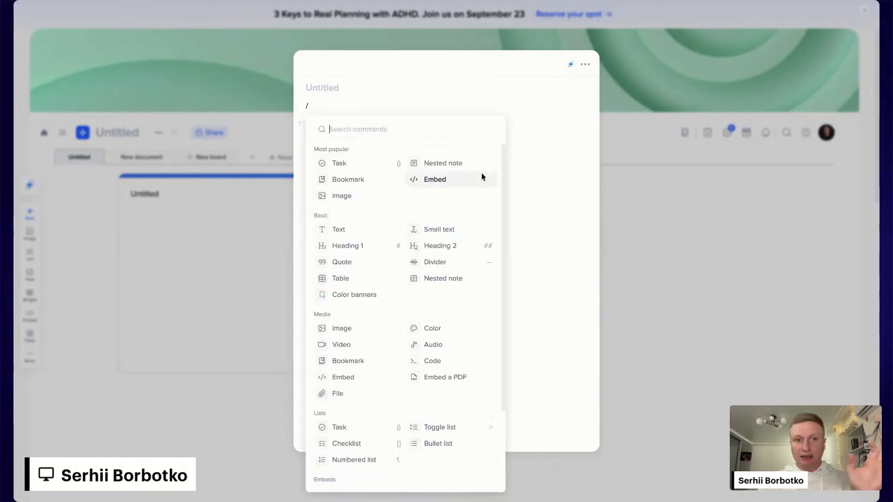
{"action": "type", "text": "nes"}
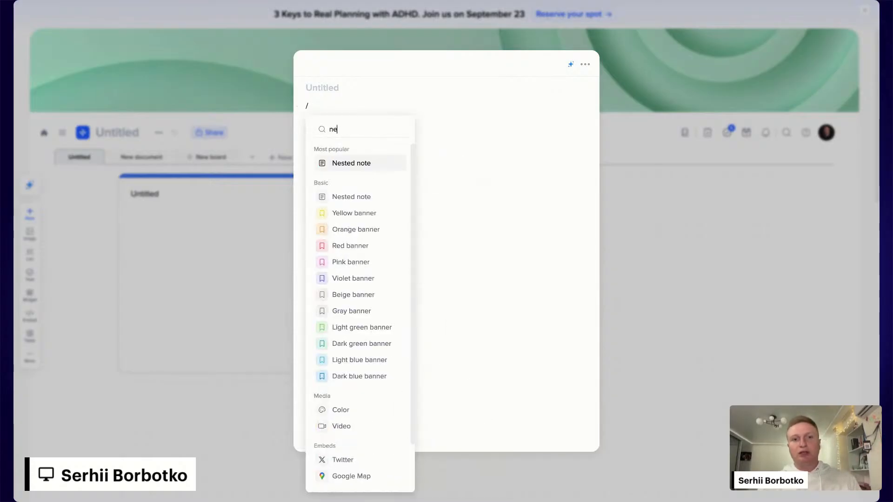
{"action": "left_click", "coordinate": [379, 162]}
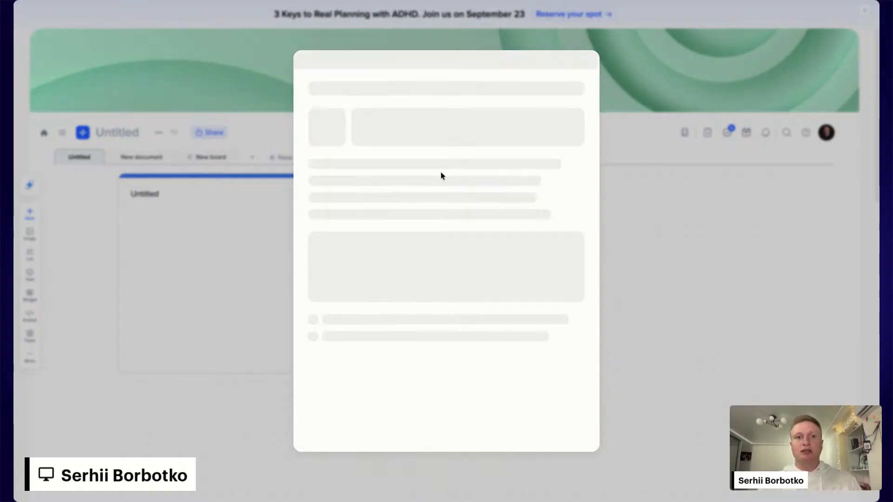
- Go back to the project page and reopen the tile's nested note
{"action": "left_click", "coordinate": [238, 160]}
{"action": "left_click", "coordinate": [431, 202]}
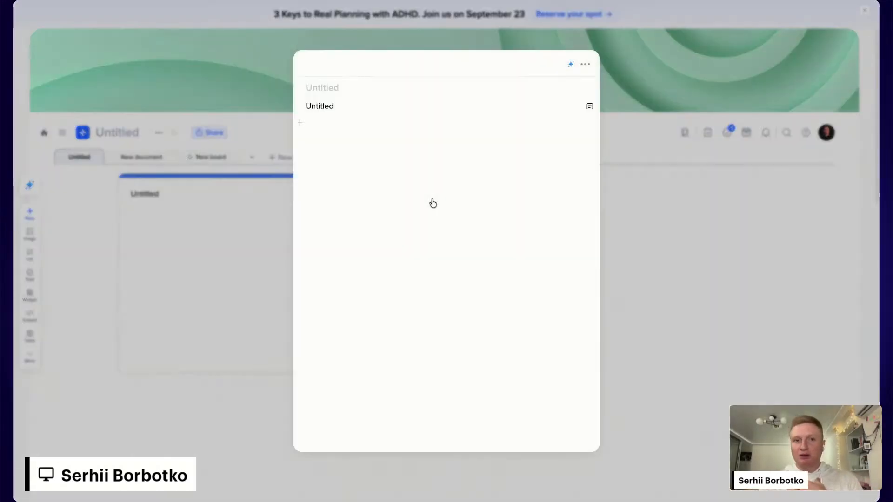
{"action": "mouse_move", "coordinate": [568, 109]}
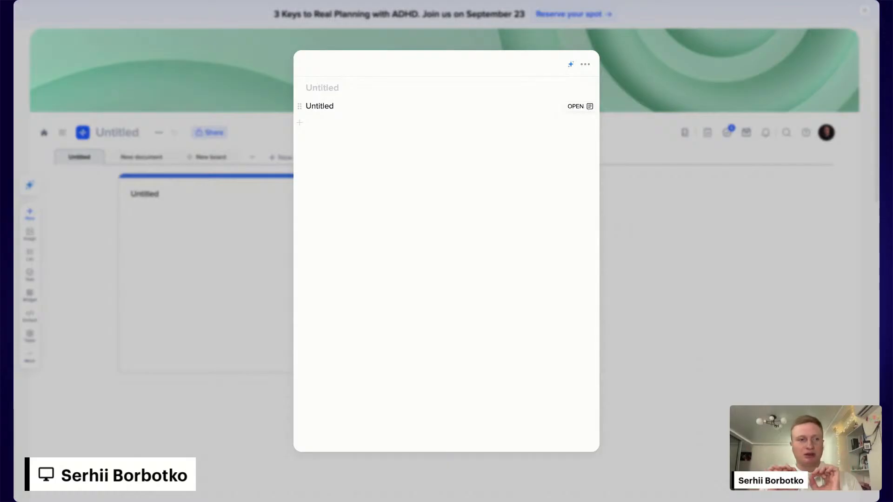
- View the inner nested note, close it, and insert a nested page below the nested note in the project page's tile
{"action": "left_click", "coordinate": [576, 106]}
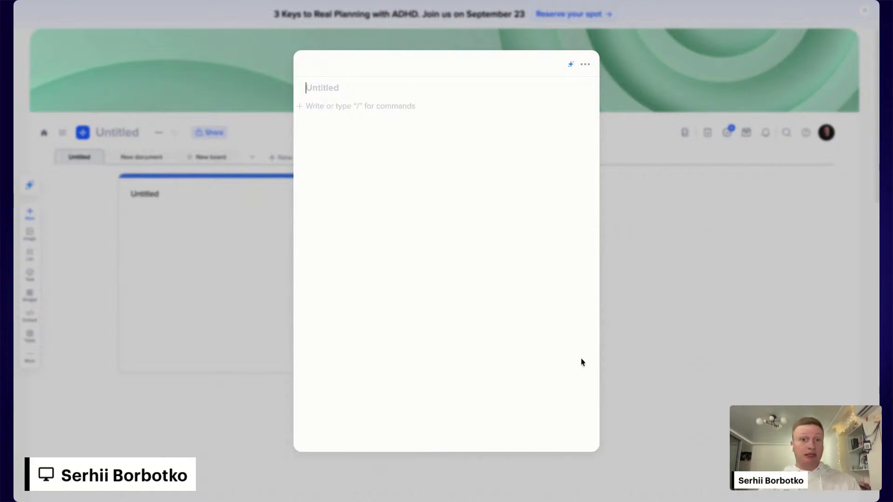
{"action": "left_click", "coordinate": [682, 352]}
{"action": "left_click", "coordinate": [288, 223]}
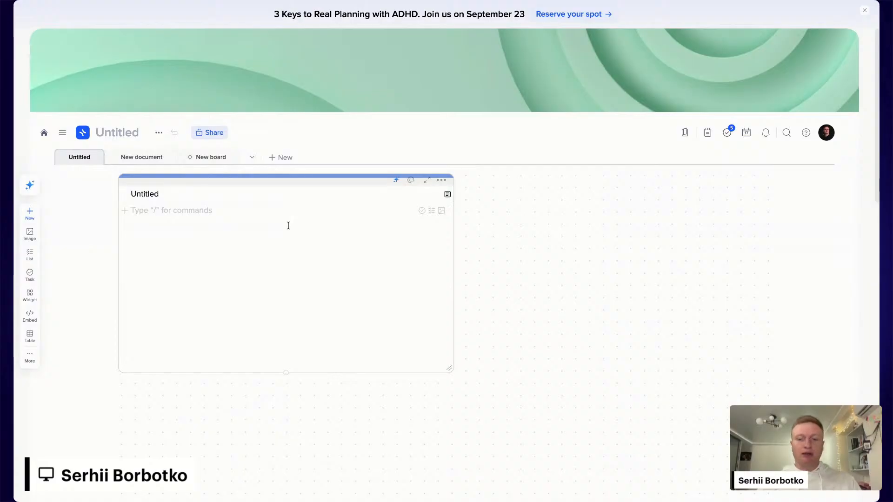
{"action": "type", "text": "/nested"}
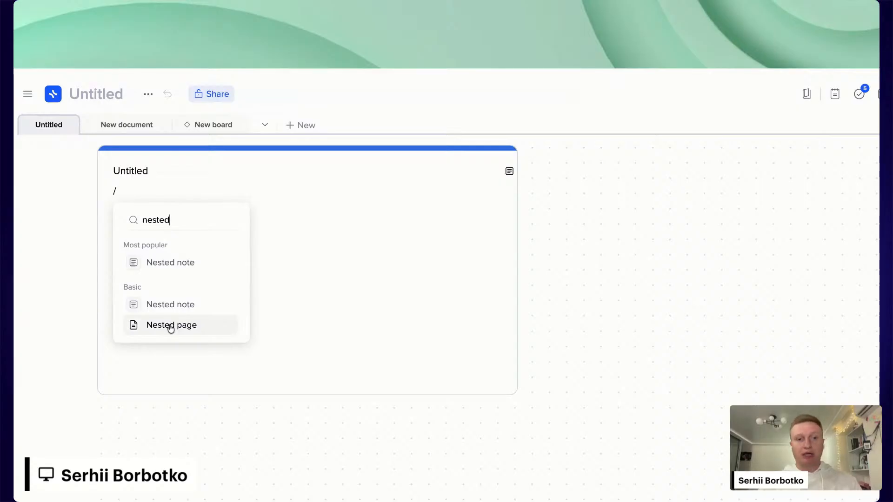
{"action": "left_click", "coordinate": [172, 327]}
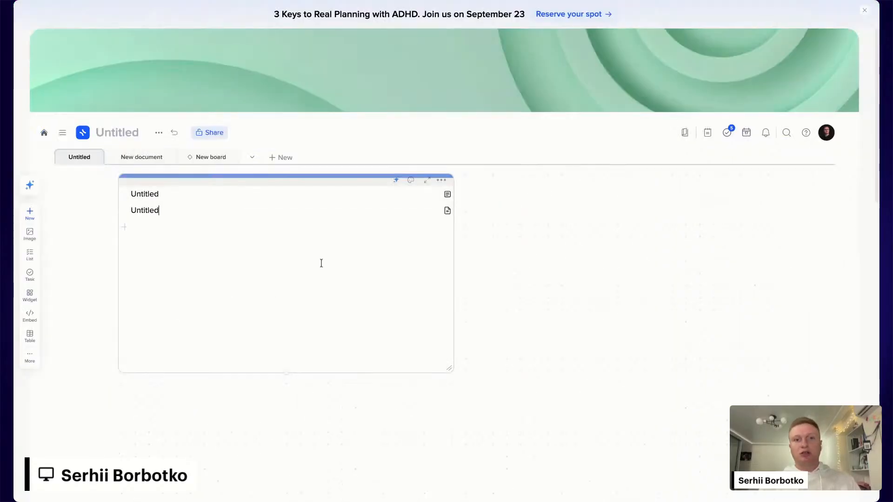
{"action": "left_click", "coordinate": [386, 254]}
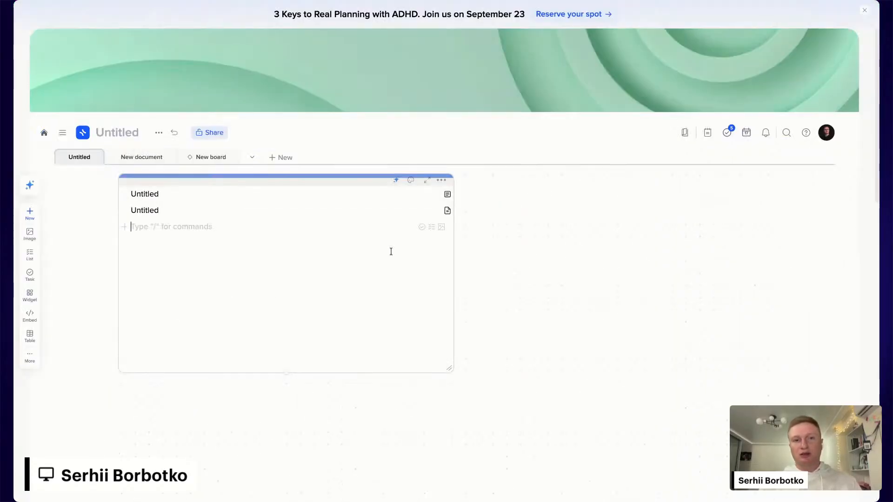
- Open the nested page, draw a large tile and a narrower second tile beside it, and return to the parent page
{"action": "left_click", "coordinate": [437, 210]}
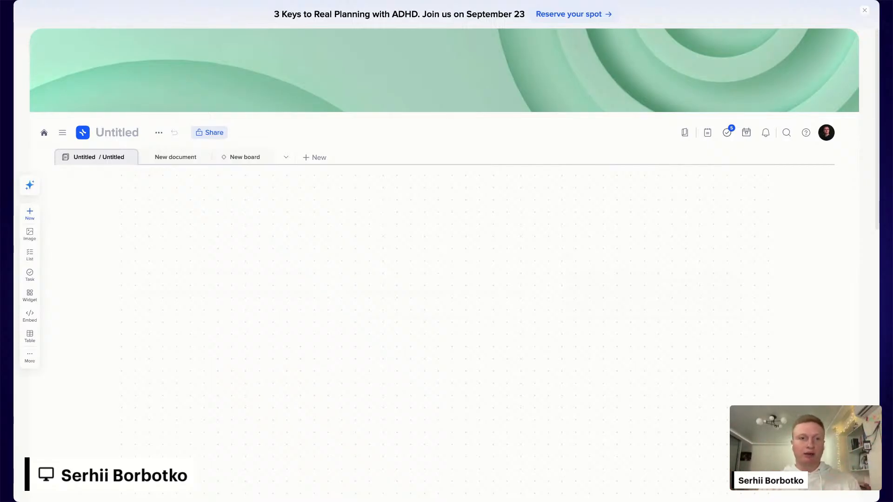
{"action": "left_click_drag", "start_coordinate": [139, 179], "coordinate": [533, 425]}
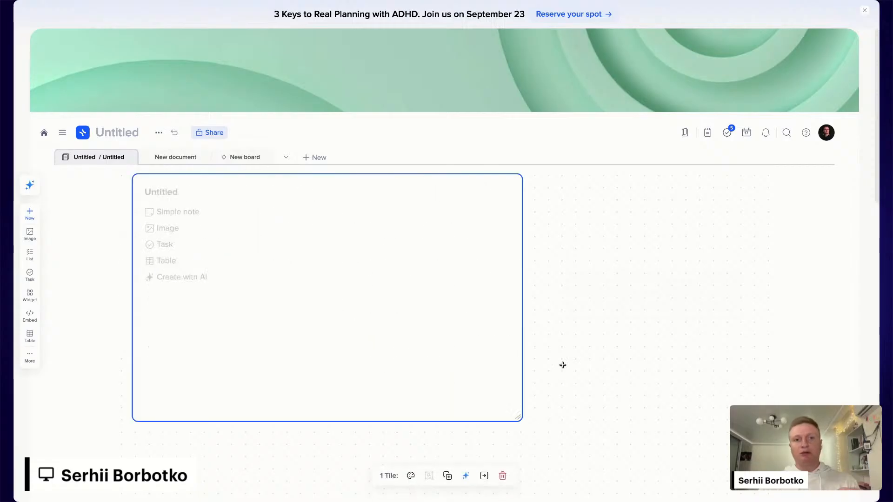
{"action": "left_click_drag", "start_coordinate": [539, 215], "coordinate": [762, 498]}
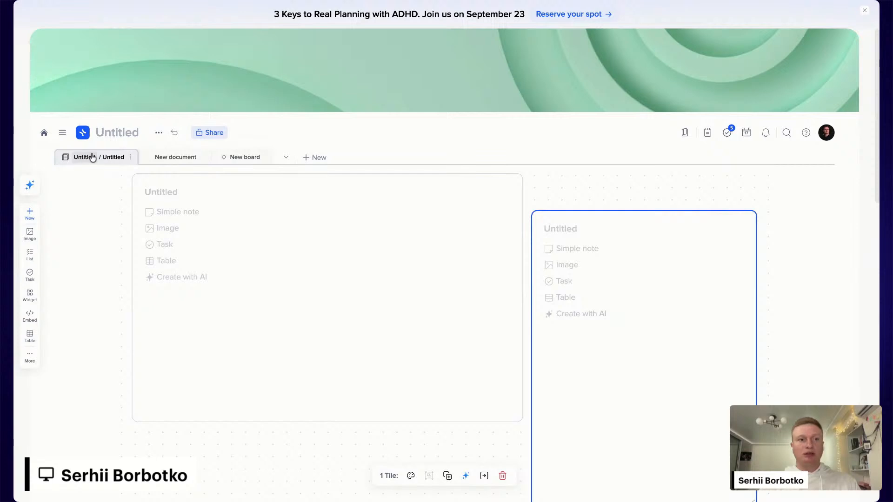
{"action": "left_click", "coordinate": [84, 162]}
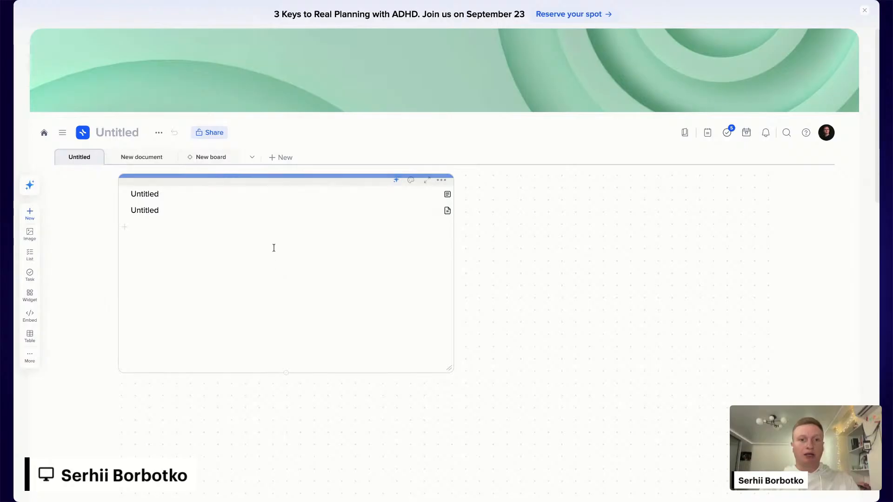
- Search the tile's insert commands for "sub" and "pro", examine the full list of content types, and clear the unused command
{"action": "left_click", "coordinate": [273, 248]}
{"action": "type", "text": "/sub"}
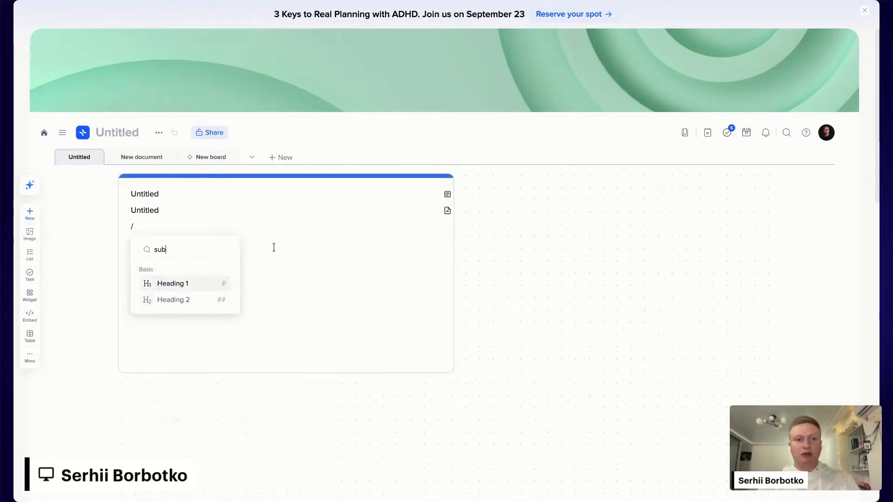
{"action": "key", "text": "BackSpace"}
{"action": "key", "text": "BackSpace"}
{"action": "key", "text": "BackSpace"}
{"action": "type", "text": "pro"}
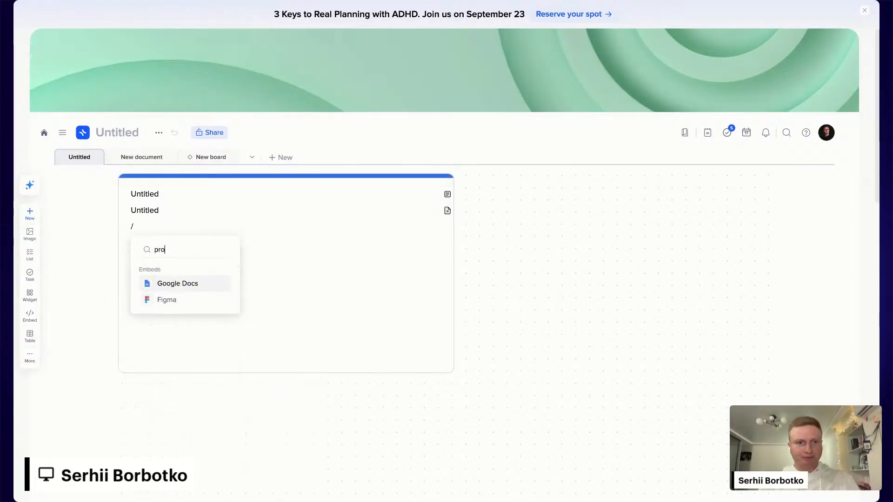
{"action": "key", "text": "BackSpace"}
{"action": "key", "text": "BackSpace"}
{"action": "key", "text": "BackSpace"}
{"action": "scroll", "coordinate": [325, 386], "scroll_direction": "down", "scroll_amount": 5}
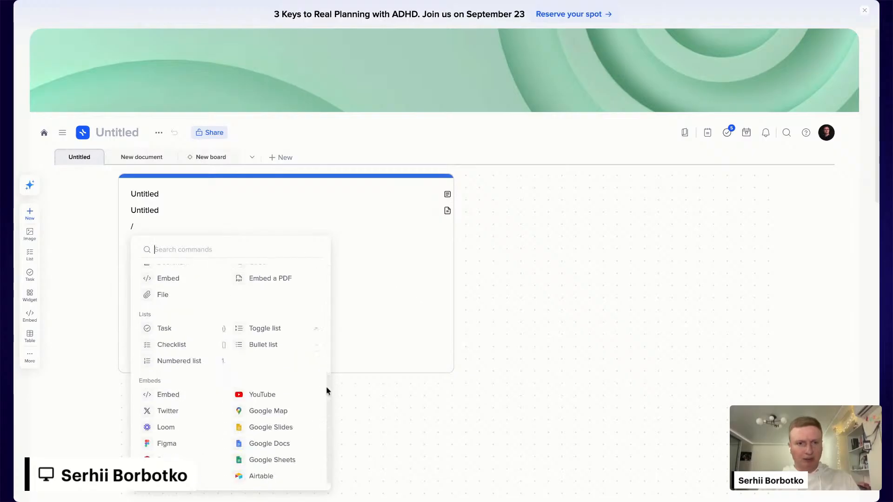
{"action": "scroll", "coordinate": [274, 378], "scroll_direction": "up", "scroll_amount": 3}
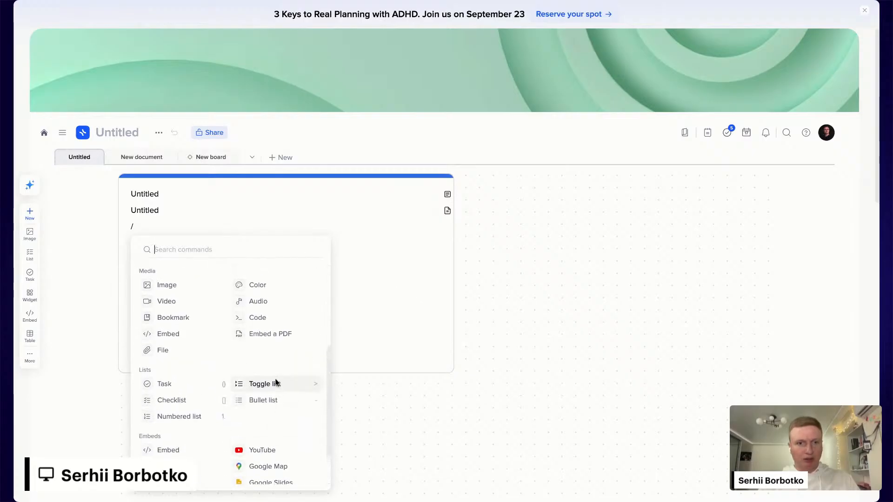
{"action": "scroll", "coordinate": [256, 374], "scroll_direction": "up", "scroll_amount": 1}
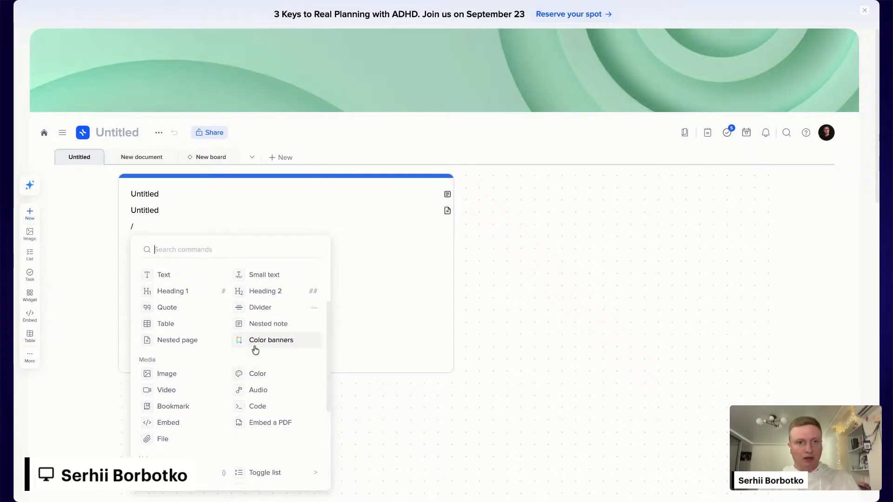
{"action": "scroll", "coordinate": [219, 334], "scroll_direction": "up", "scroll_amount": 3}
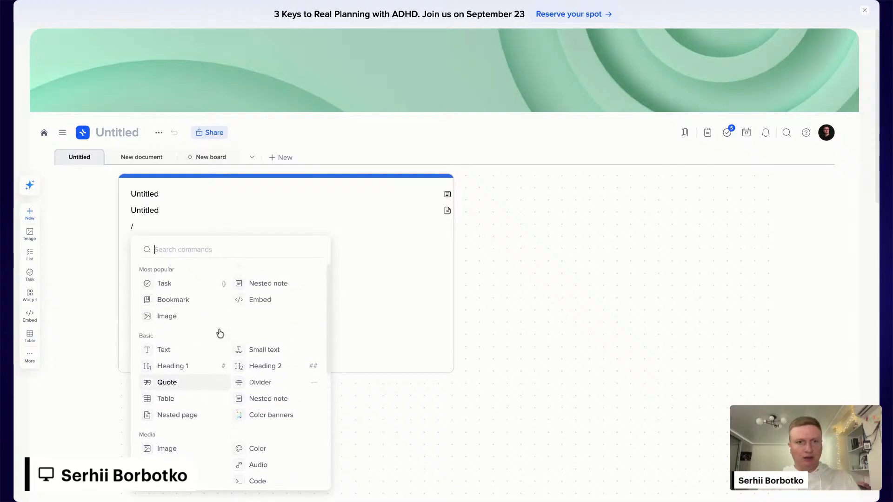
{"action": "scroll", "coordinate": [309, 364], "scroll_direction": "down", "scroll_amount": 2}
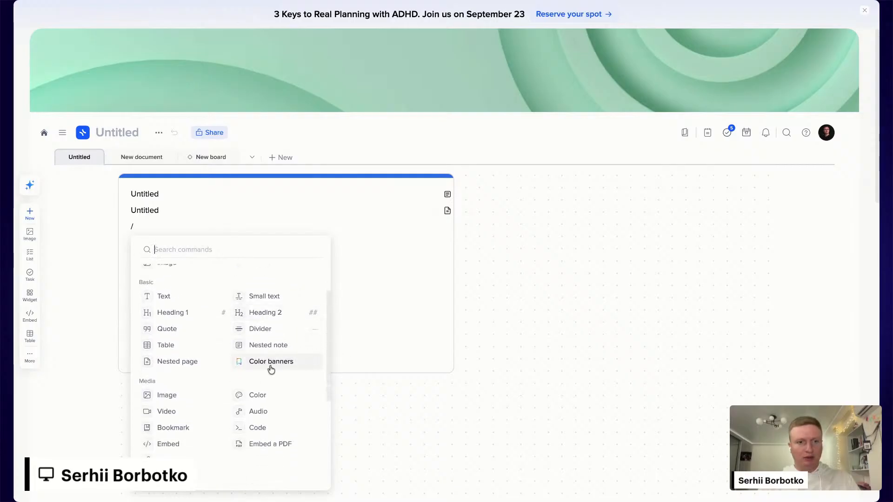
{"action": "left_click", "coordinate": [384, 274]}
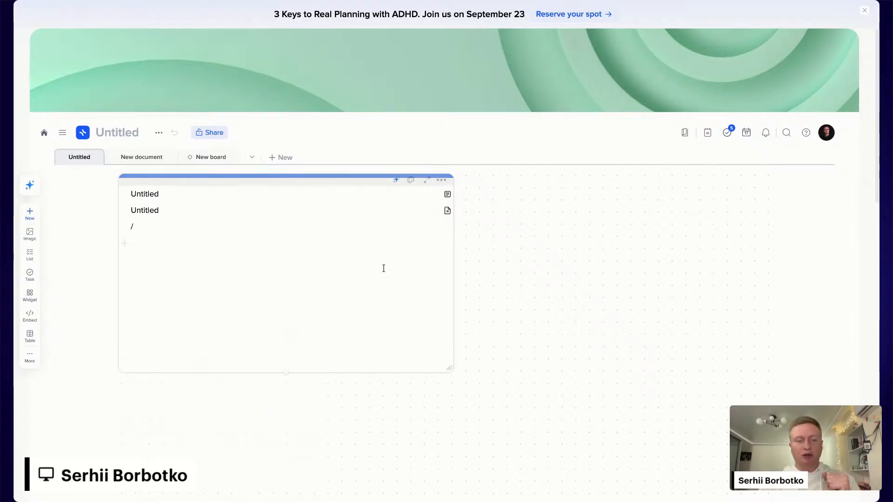
{"action": "key", "text": "BackSpace"}
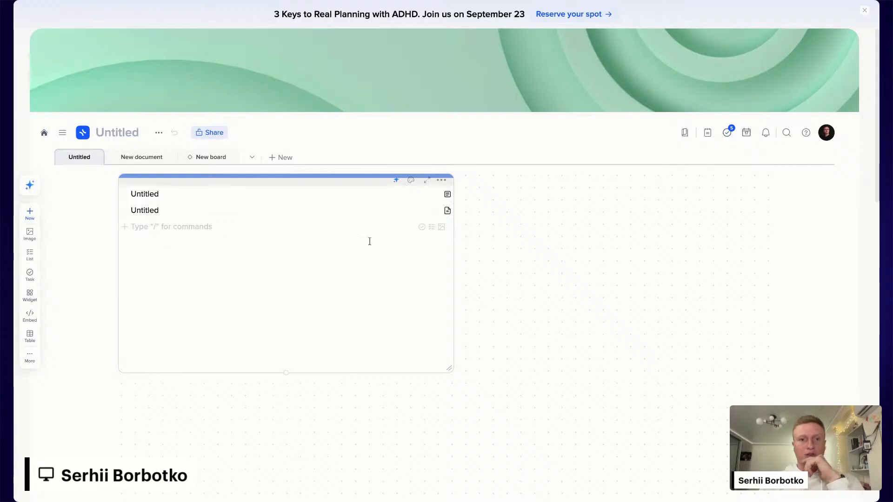
- Reopen the nested page from the tile to view its contents and go back to the project page
{"action": "left_click", "coordinate": [446, 212]}
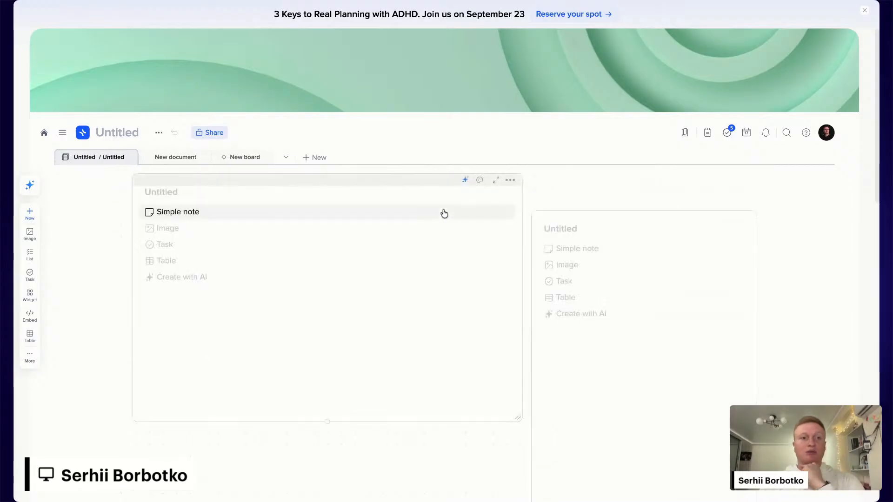
{"action": "left_click", "coordinate": [77, 158]}
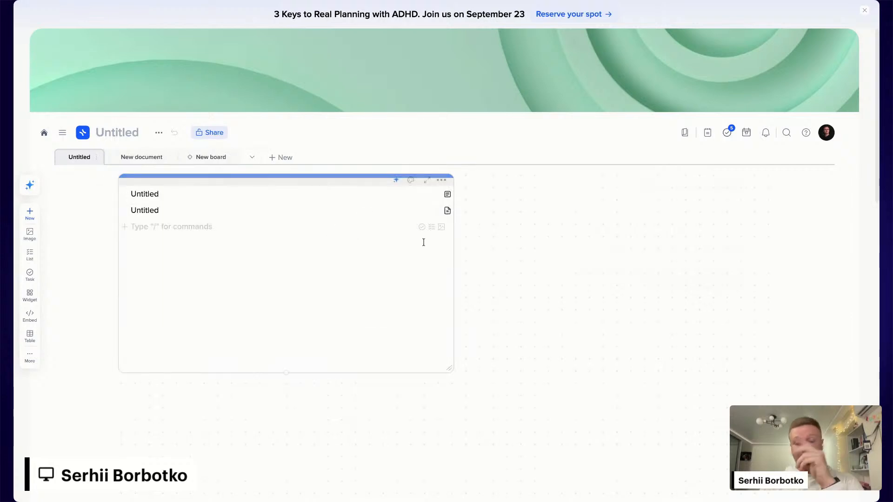
- Add the line "Test" below the nested page in the tile and view the types it can be expanded to
{"action": "type", "text": "T"}
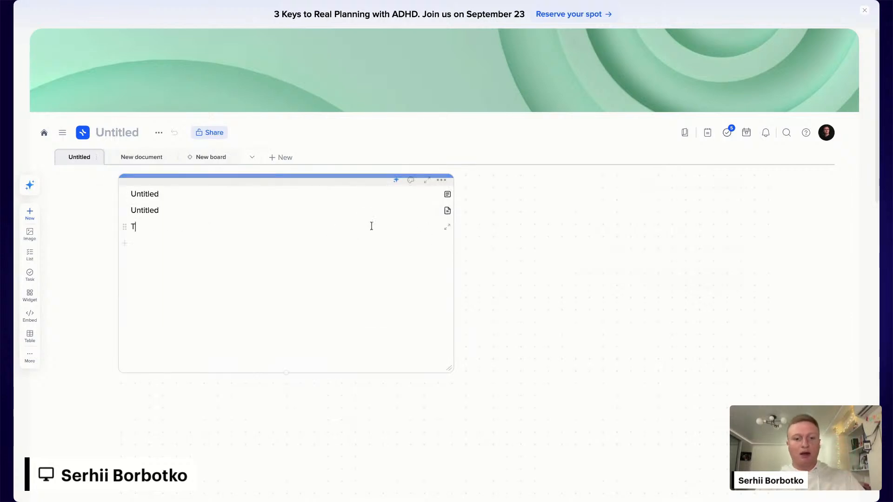
{"action": "type", "text": "4"}
{"action": "key", "text": "Return"}
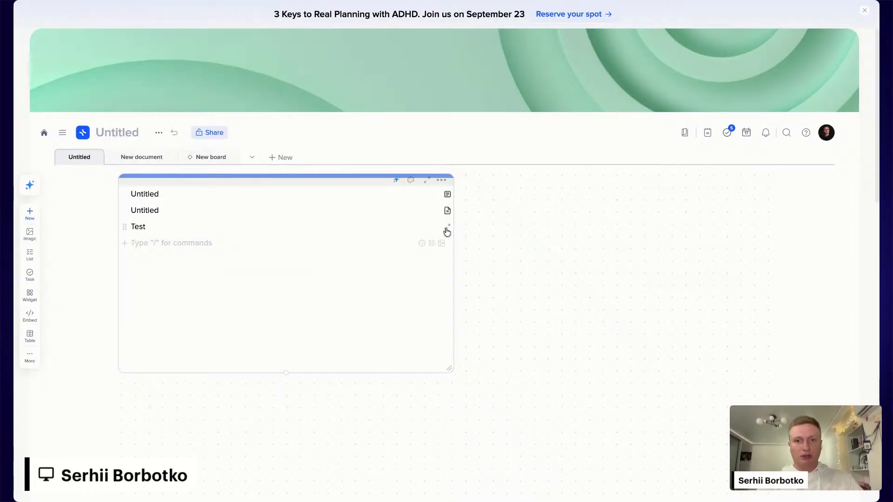
{"action": "left_click", "coordinate": [447, 228]}
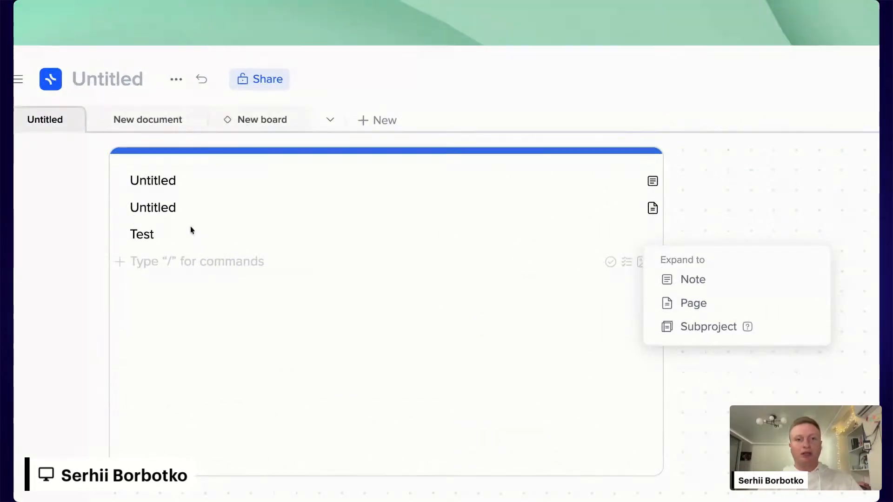
{"action": "left_click", "coordinate": [325, 333]}
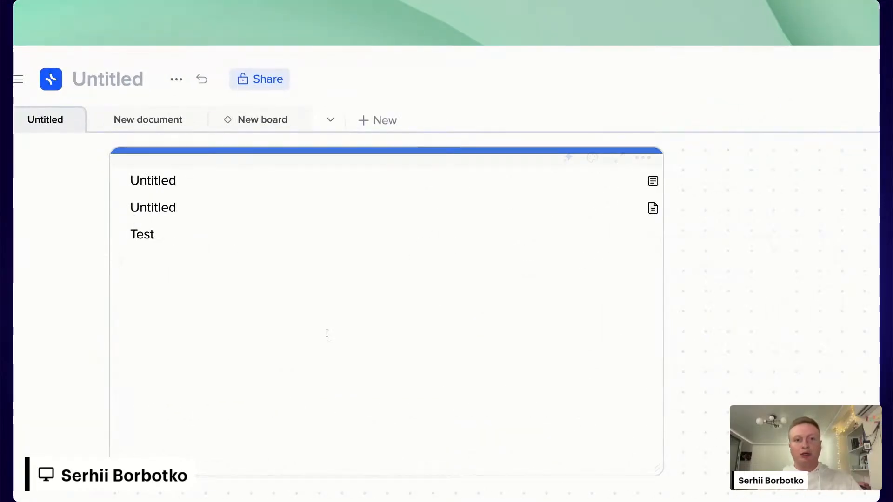
- Add the line "Nested project" below "Test" in the tile and expand it to a subproject
{"action": "left_click", "coordinate": [298, 287]}
{"action": "scroll", "coordinate": [297, 287], "scroll_direction": "down", "scroll_amount": 5}
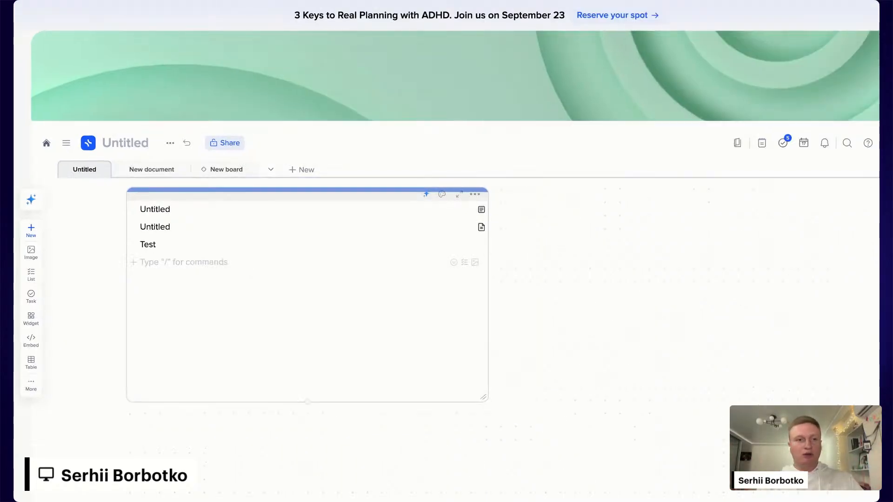
{"action": "type", "text": "e"}
{"action": "key", "text": "BackSpace"}
{"action": "type", "text": "Nest"}
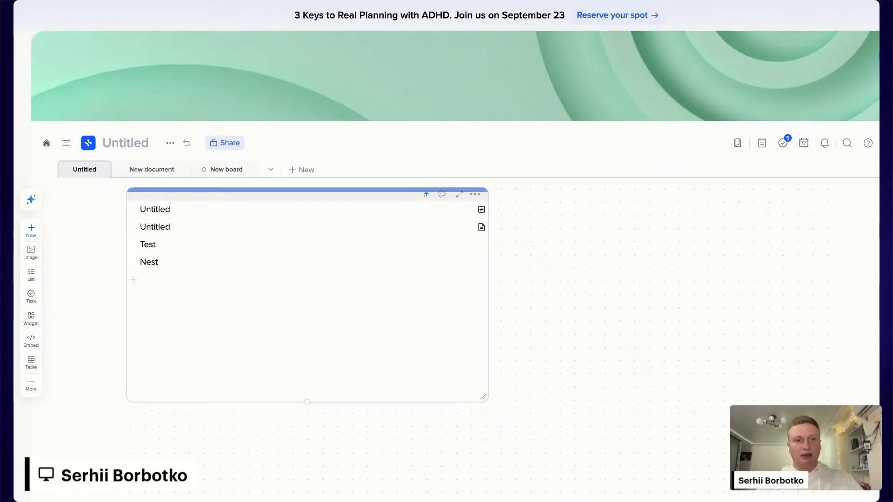
{"action": "type", "text": "ed projec"}
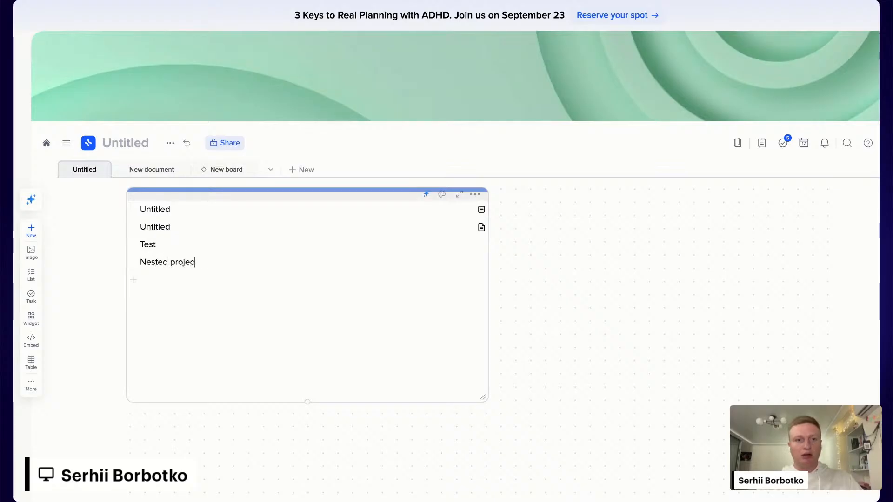
{"action": "type", "text": "t"}
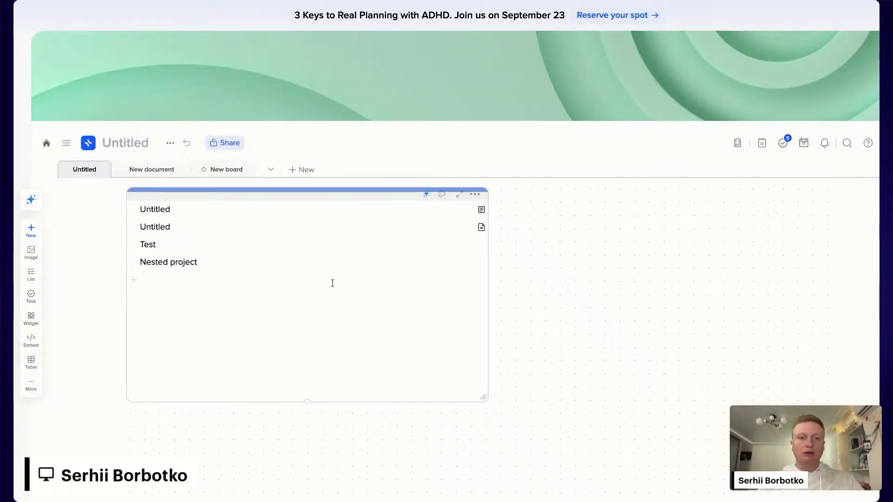
{"action": "key", "text": "Return"}
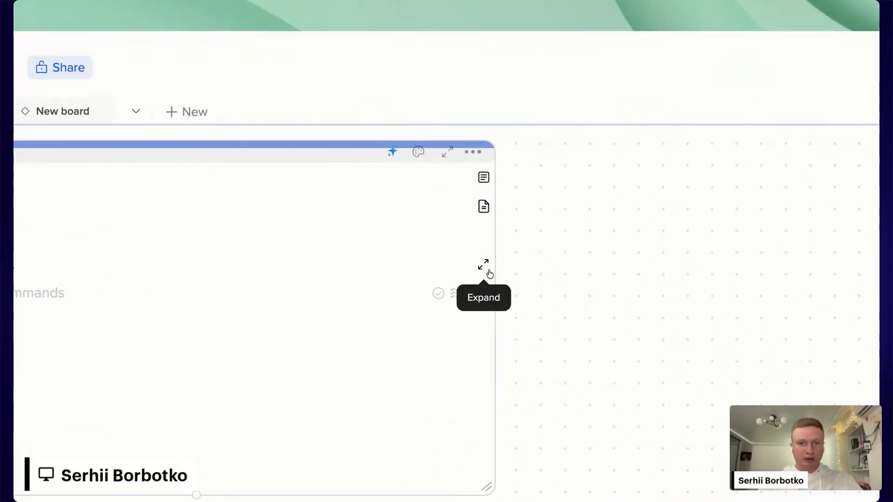
{"action": "left_click", "coordinate": [488, 272]}
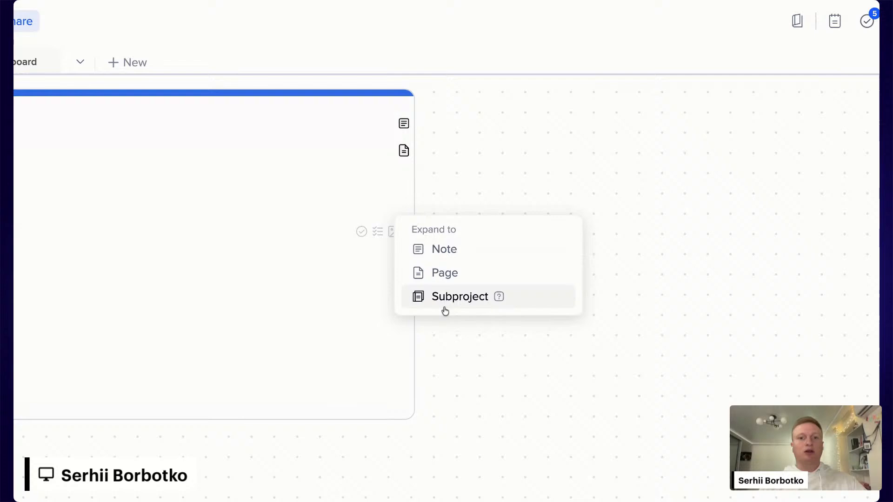
{"action": "left_click", "coordinate": [459, 297]}
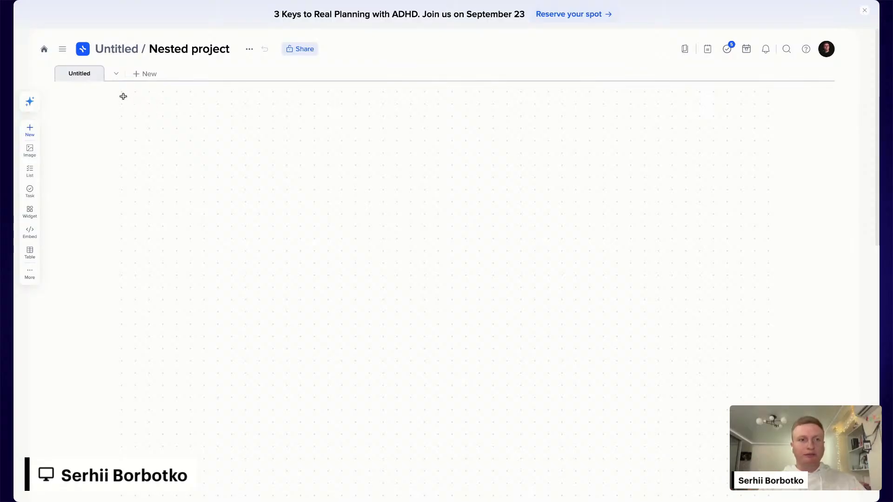
- Draw a small tile on the nested project's first page and add a Document page from scratch
{"action": "left_click_drag", "start_coordinate": [122, 94], "coordinate": [271, 235]}
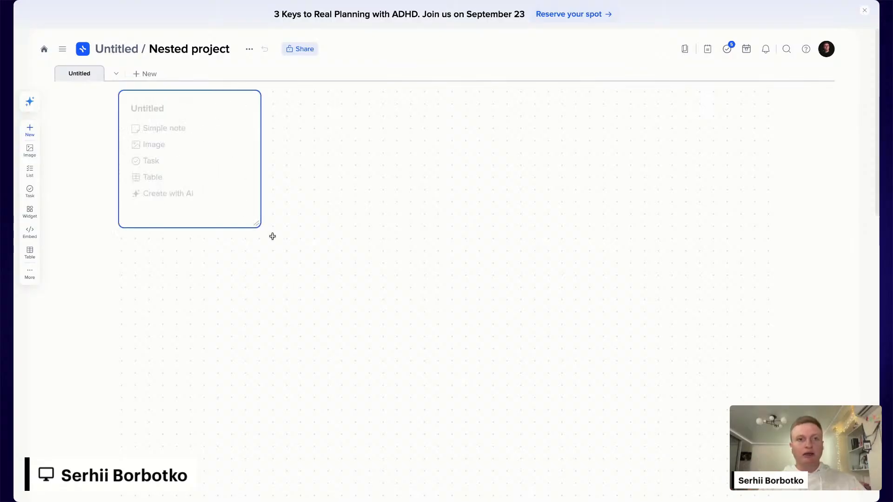
{"action": "left_click", "coordinate": [147, 75]}
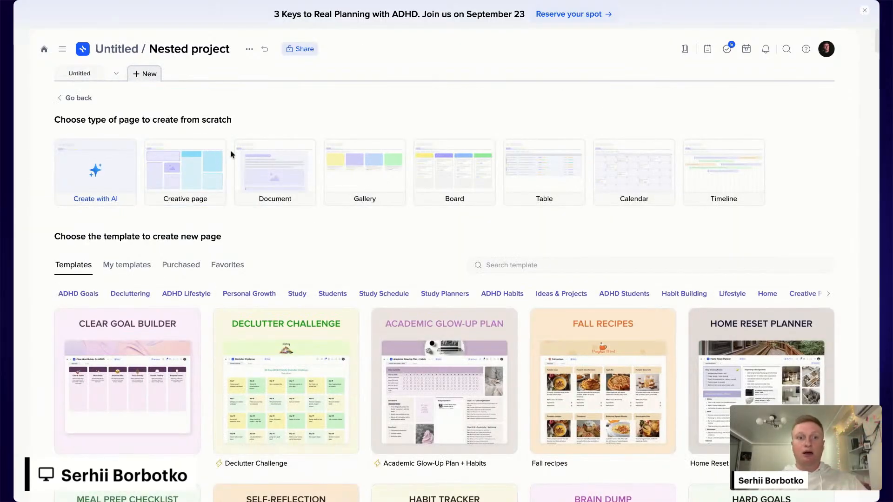
{"action": "left_click", "coordinate": [288, 175]}
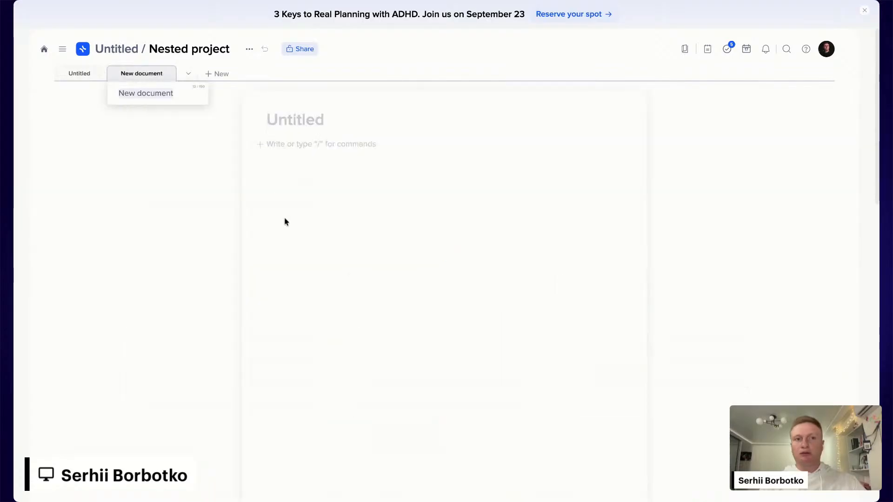
- Add a Gallery page from scratch to the nested project and go back to its first page
{"action": "left_click", "coordinate": [215, 74]}
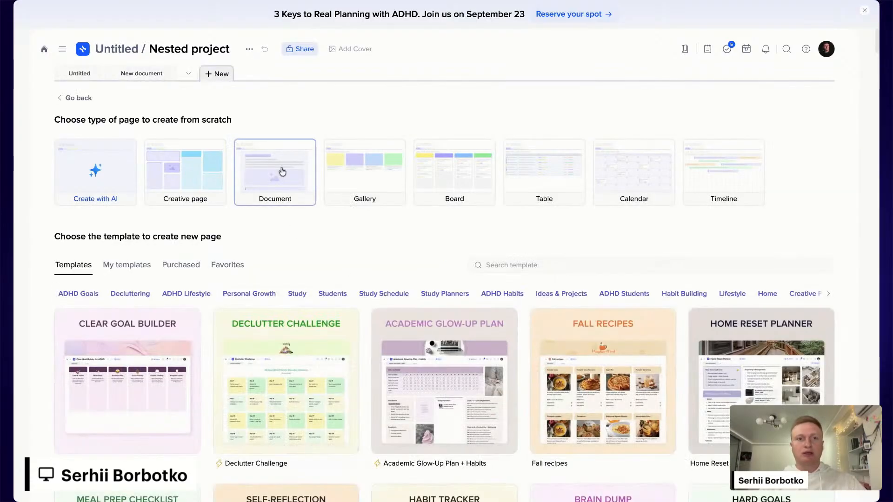
{"action": "left_click", "coordinate": [333, 177]}
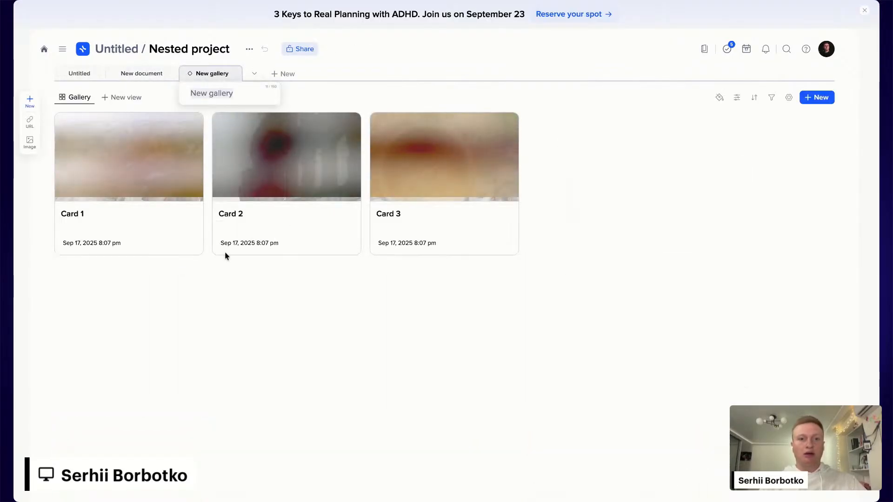
{"action": "left_click", "coordinate": [80, 74]}
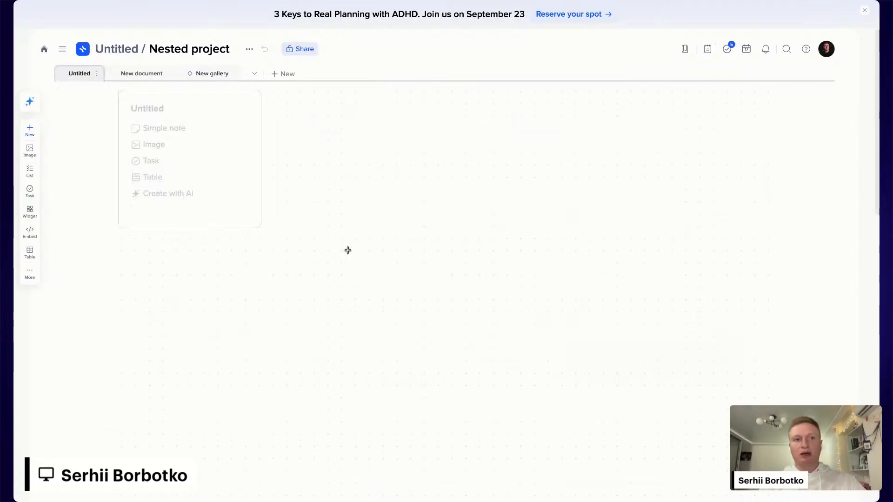
- Write the line "Subproject" in the small tile and expand it to a subproject
{"action": "left_click", "coordinate": [189, 128]}
{"action": "type", "text": "T"}
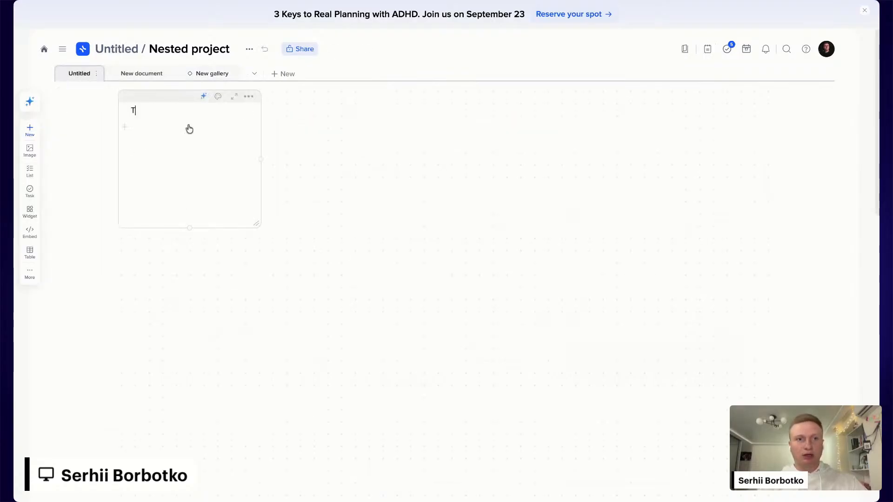
{"action": "key", "text": "BackSpace"}
{"action": "type", "text": "Subproject"}
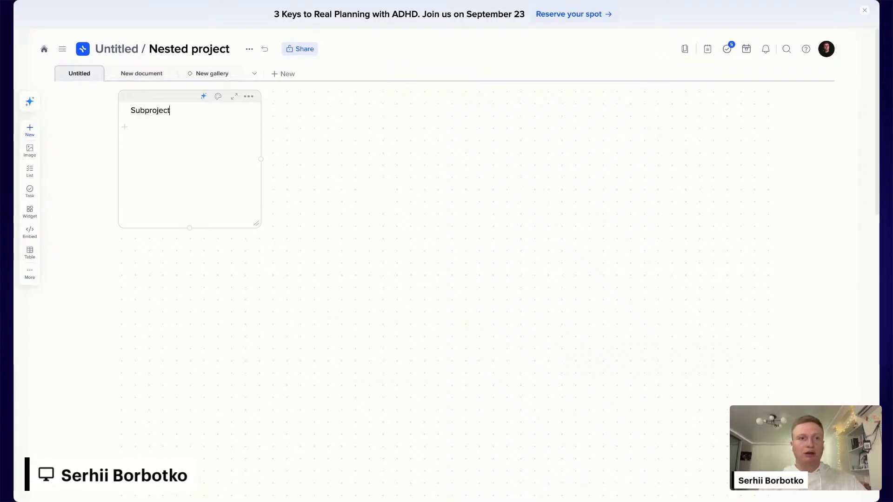
{"action": "left_click", "coordinate": [287, 150]}
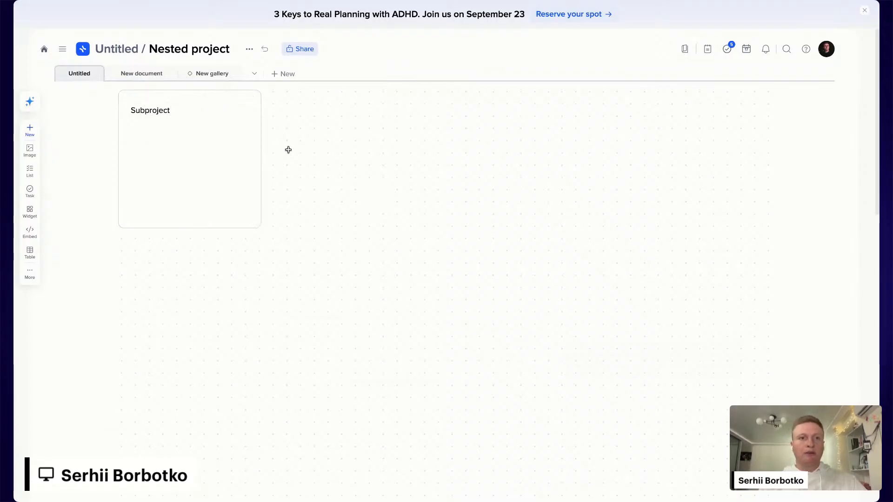
{"action": "left_click", "coordinate": [255, 113]}
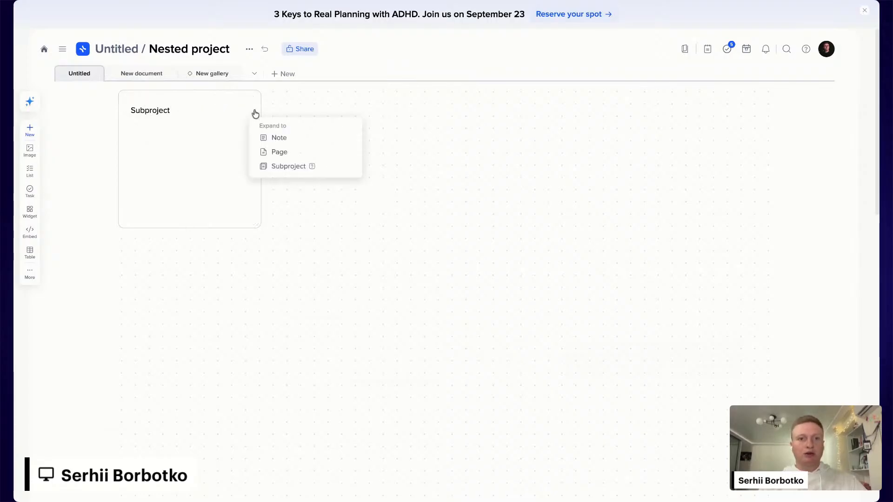
{"action": "left_click", "coordinate": [288, 166]}
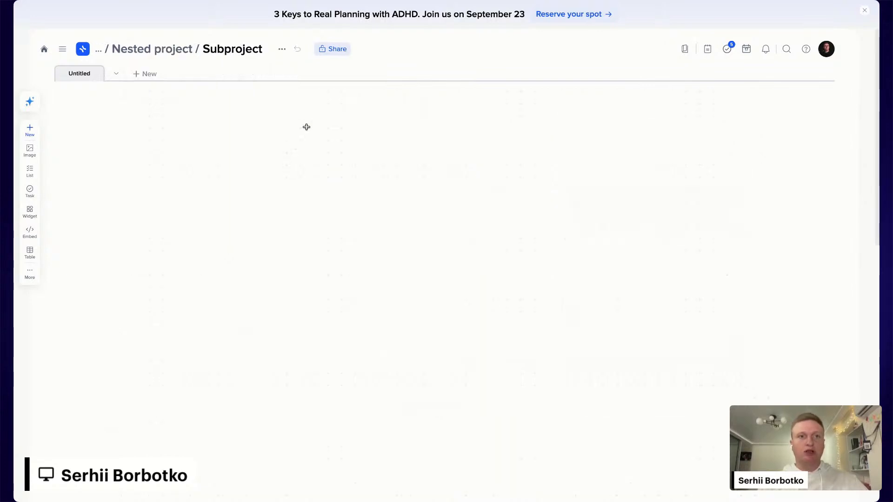
- Go back up to the top-level project and title it "Webinar 17"
{"action": "left_click", "coordinate": [161, 51]}
{"action": "left_click", "coordinate": [118, 52]}
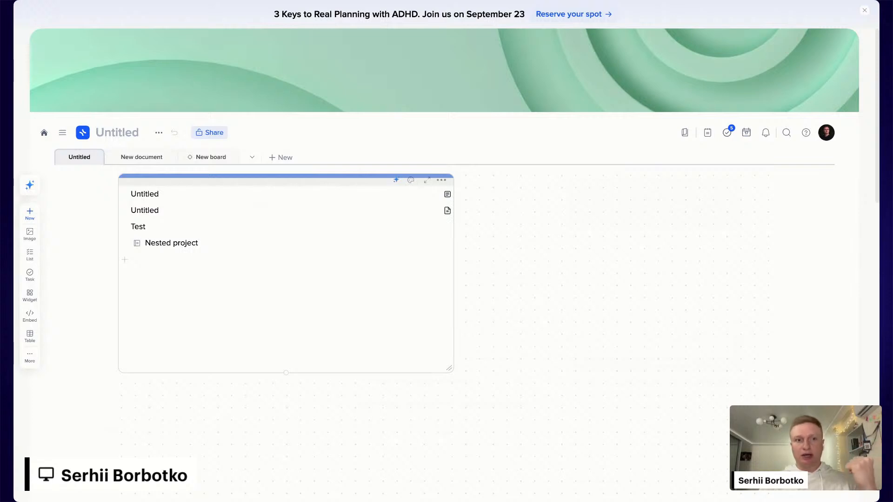
{"action": "left_click", "coordinate": [113, 132]}
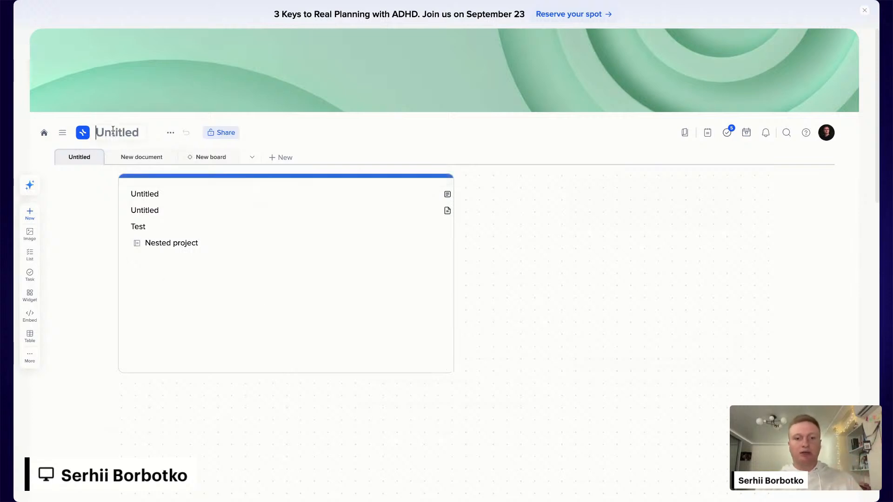
{"action": "type", "text": "WEbinar"}
{"action": "key", "text": "BackSpace"}
{"action": "key", "text": "BackSpace"}
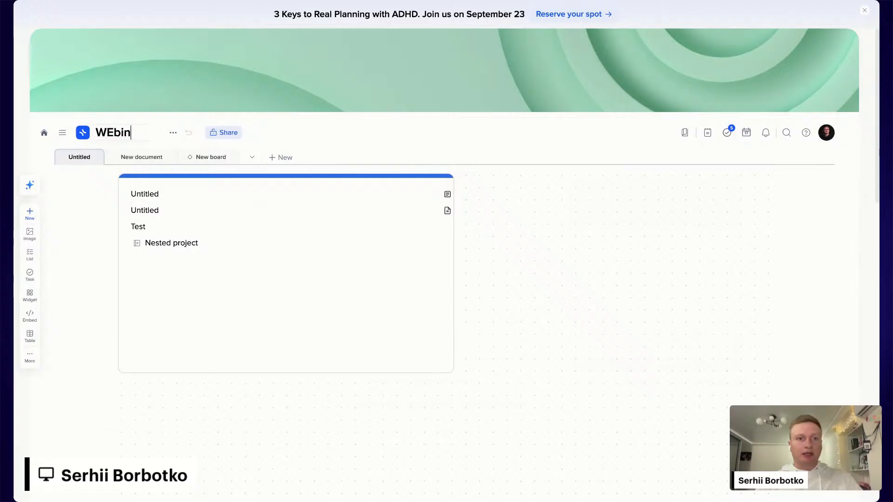
{"action": "key", "text": "BackSpace"}
{"action": "key", "text": "BackSpace"}
{"action": "key", "text": "BackSpace"}
{"action": "key", "text": "BackSpace"}
{"action": "type", "text": "ebinar "}
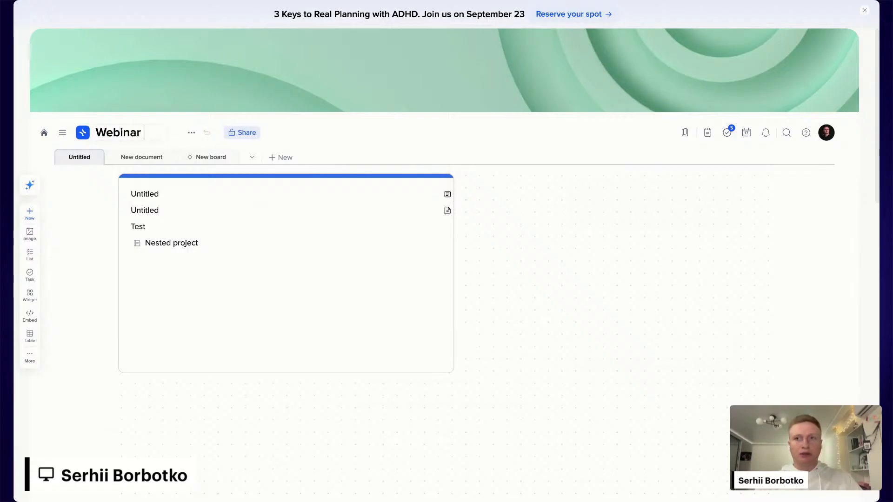
{"action": "type", "text": "17"}
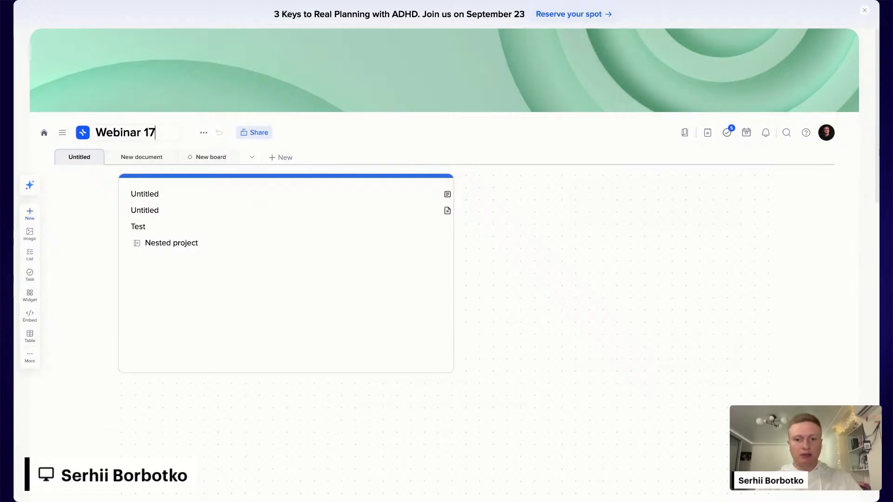
{"action": "key", "text": "Return"}
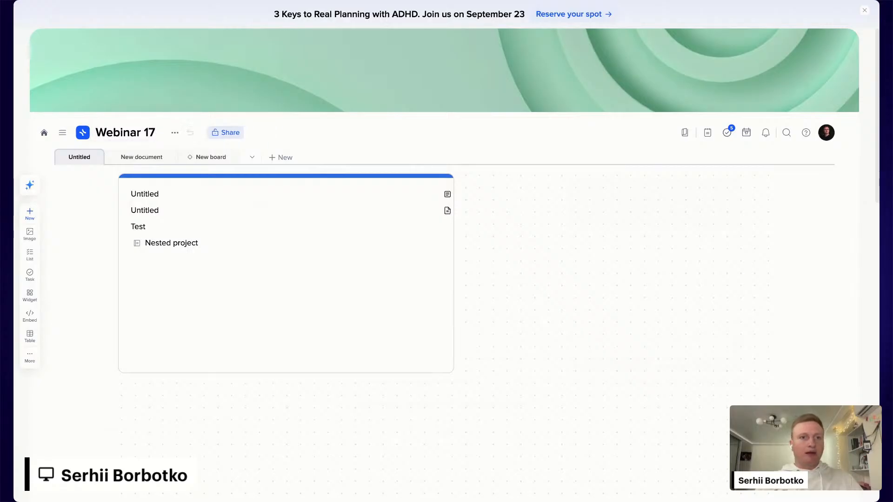
- Extend the project title to read "Webinar 9/17 & 17/9"
{"action": "left_click", "coordinate": [147, 132]}
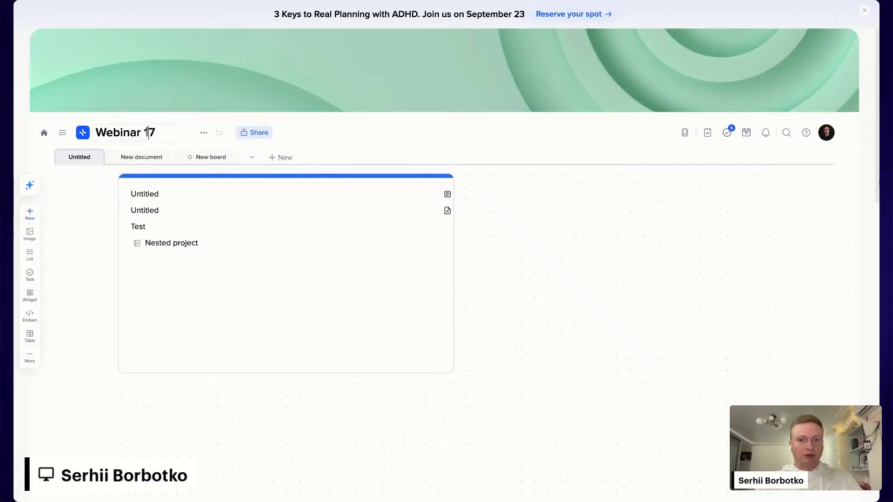
{"action": "type", "text": "9/"}
{"action": "key", "text": "End"}
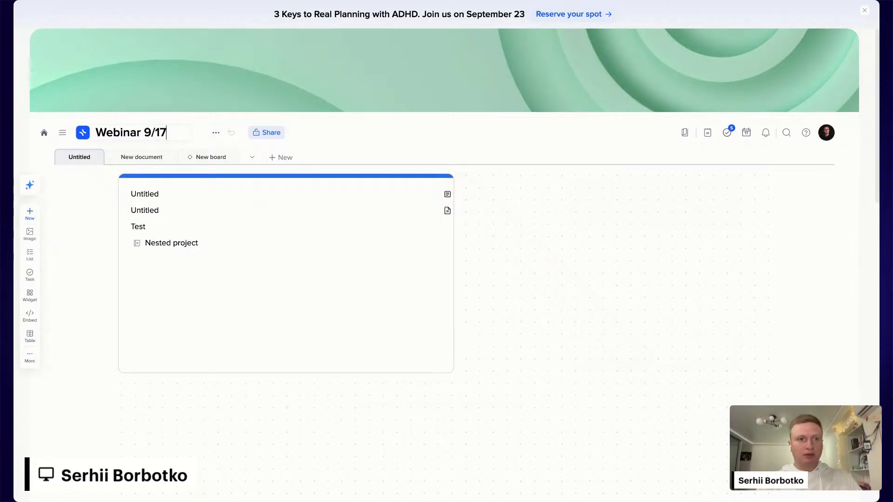
{"action": "type", "text": "& "}
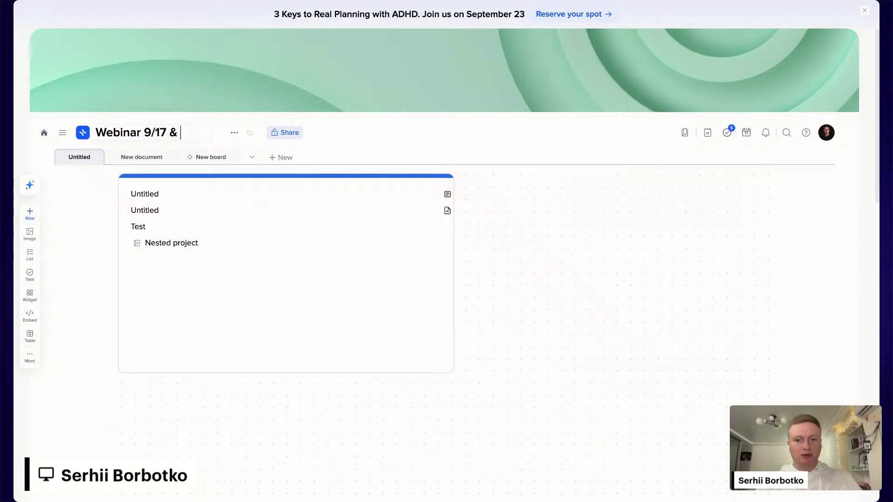
{"action": "type", "text": "17/9"}
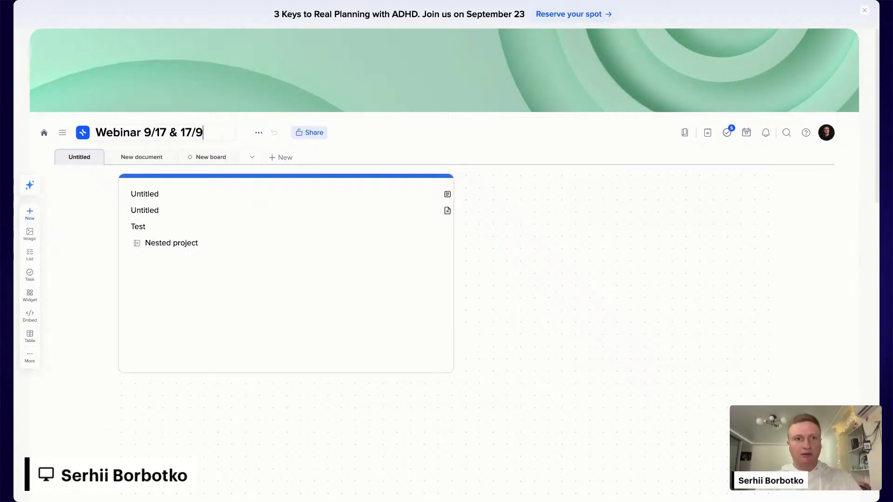
{"action": "key", "text": "Return"}
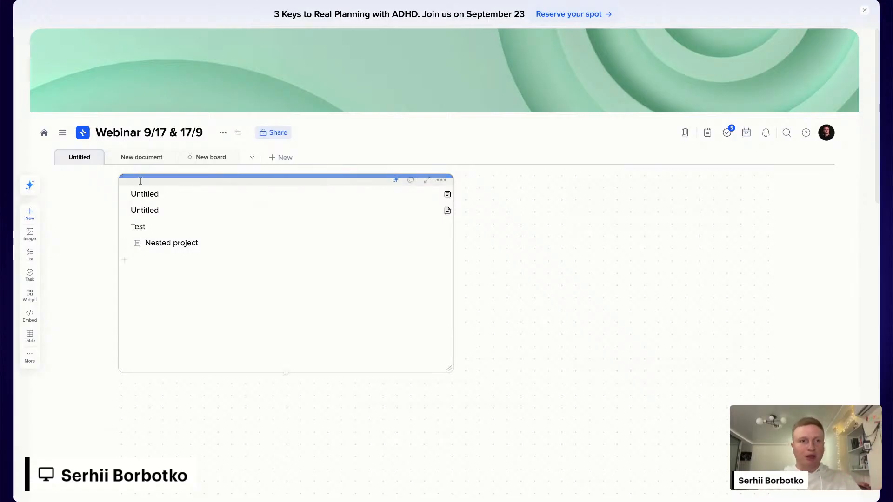
- Rename the project's first page as "Start page"
{"action": "left_click", "coordinate": [98, 157]}
{"action": "left_click", "coordinate": [133, 179]}
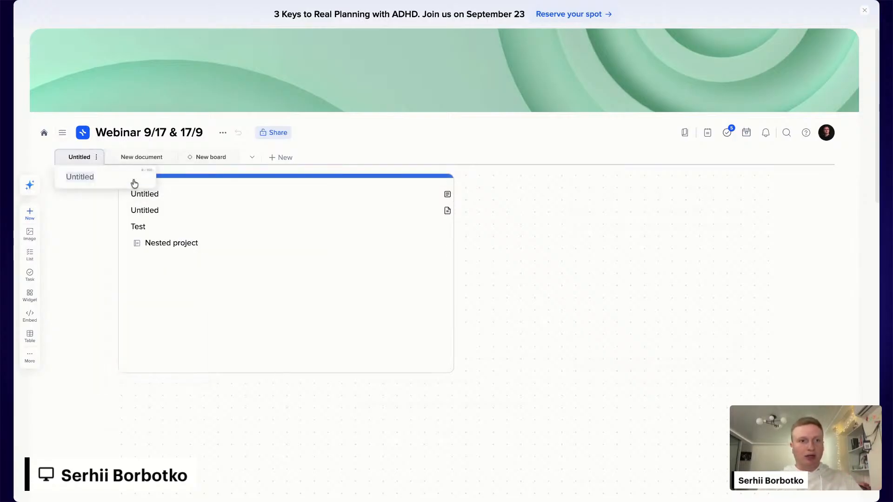
{"action": "type", "text": "Start pah"}
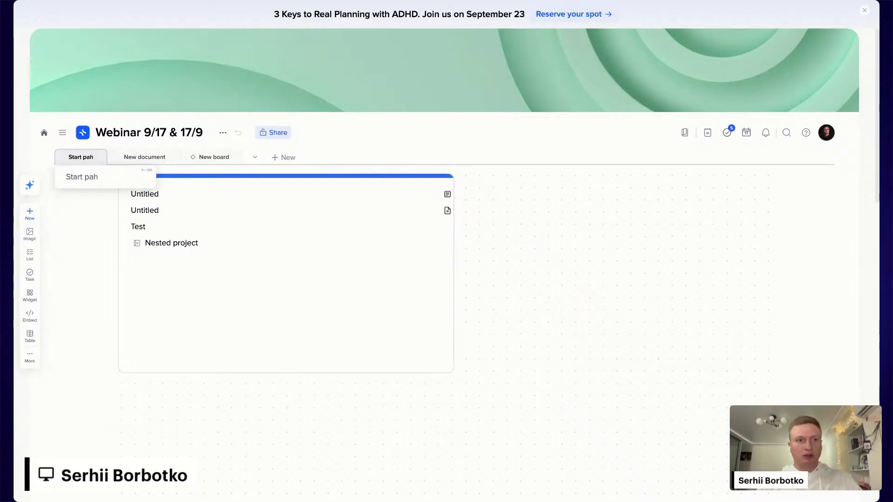
{"action": "key", "text": "BackSpace"}
{"action": "type", "text": "ge"}
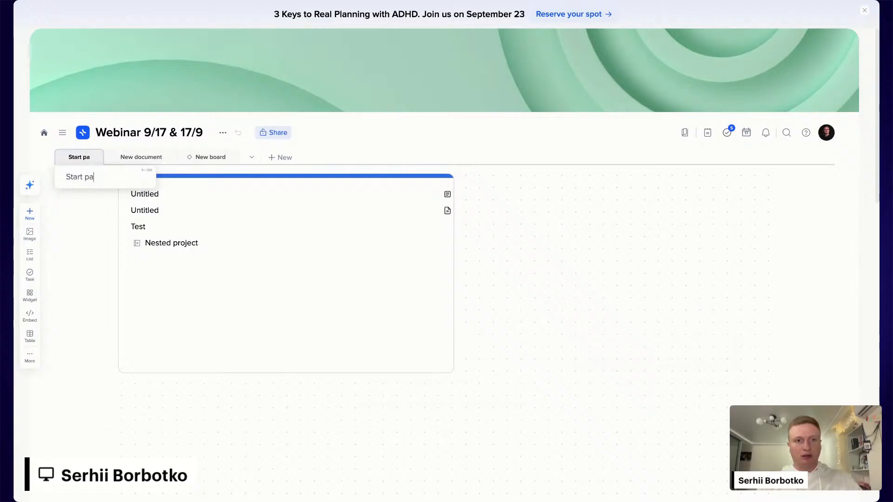
{"action": "key", "text": "Return"}
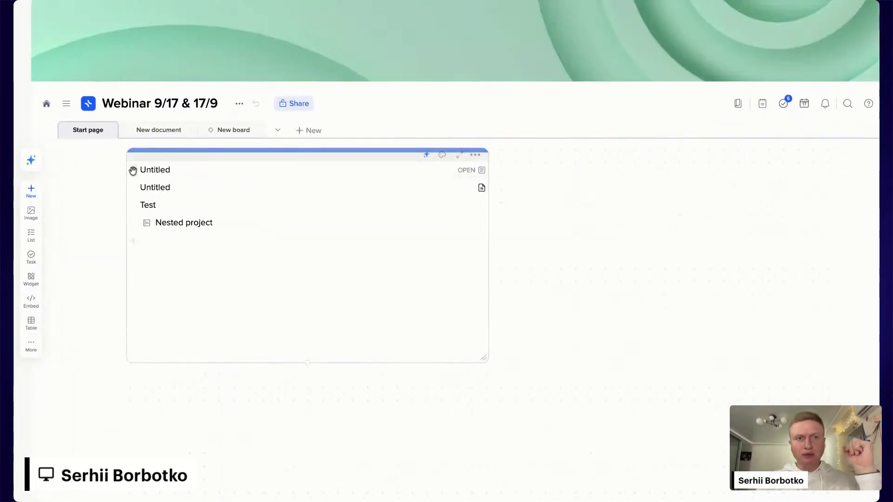
- Copy the whole Start page, including its tile, to the clipboard
{"action": "left_click_drag", "start_coordinate": [284, 281], "coordinate": [208, 174]}
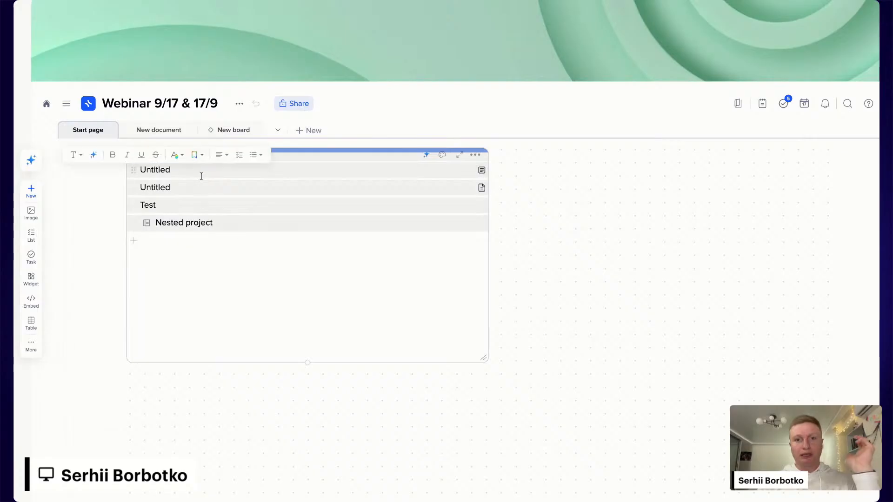
{"action": "left_click", "coordinate": [270, 279]}
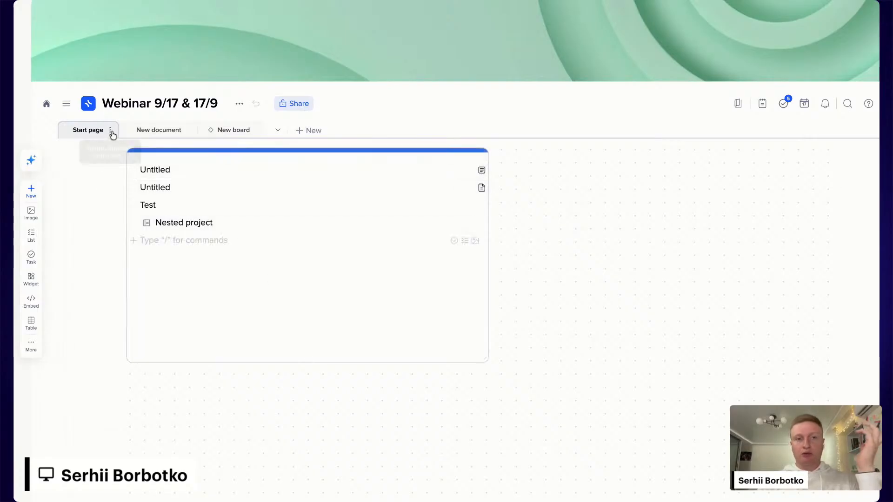
{"action": "left_click", "coordinate": [111, 133]}
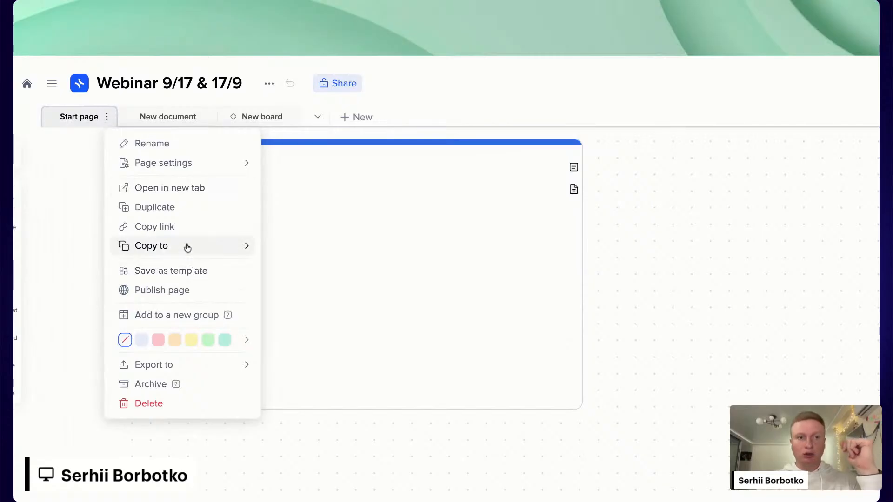
{"action": "mouse_move", "coordinate": [184, 241]}
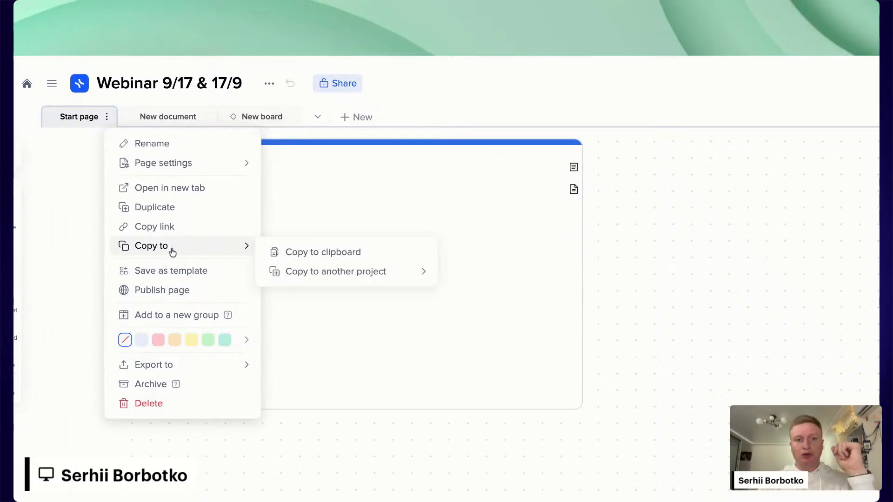
{"action": "left_click", "coordinate": [327, 252]}
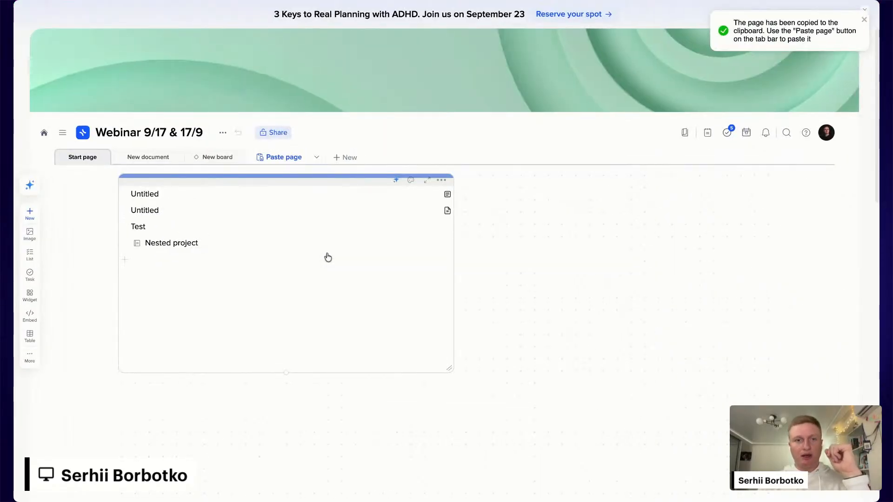
- Leave the webinar project and create a new project from scratch in the Onboarding space
{"action": "left_click", "coordinate": [45, 133]}
{"action": "left_click", "coordinate": [819, 195]}
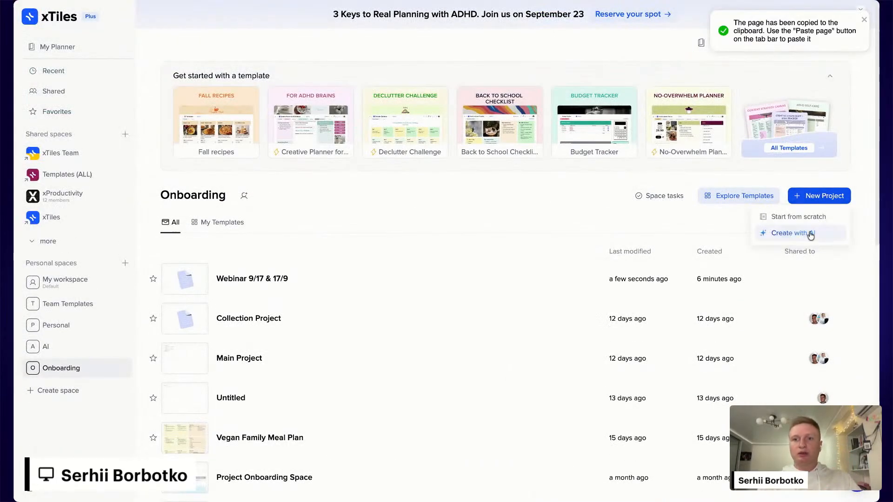
{"action": "left_click", "coordinate": [808, 216]}
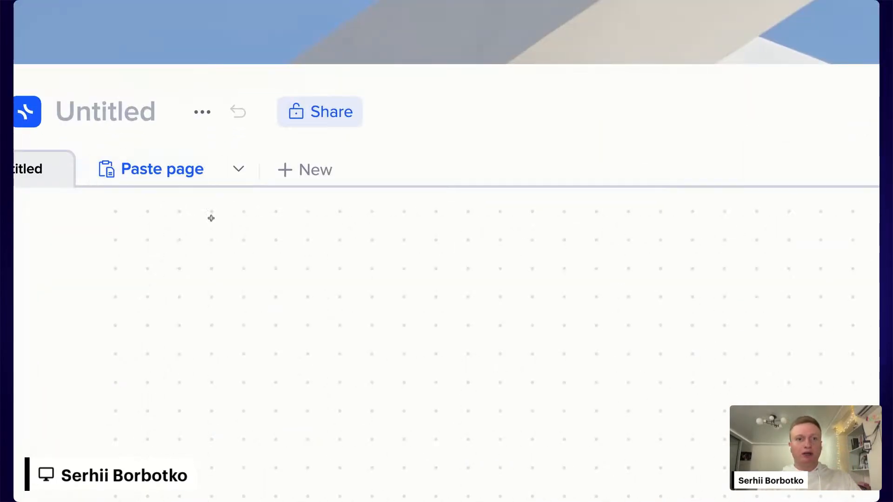
- Paste the copied Start page into the new project as a Linked Page and open it
{"action": "left_click", "coordinate": [158, 169]}
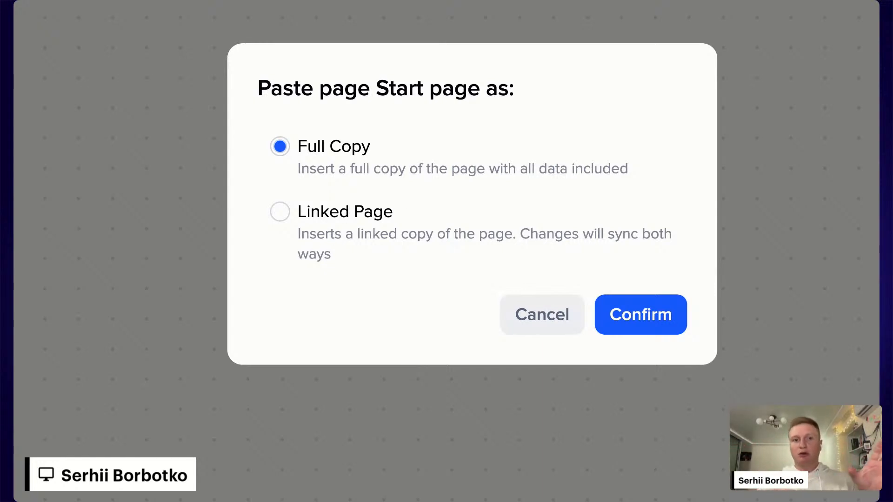
{"action": "left_click", "coordinate": [345, 212]}
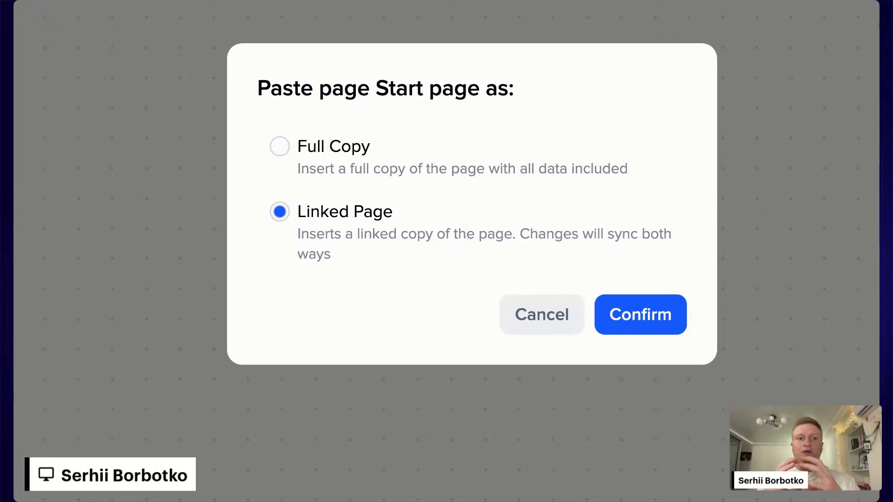
{"action": "left_click", "coordinate": [643, 300]}
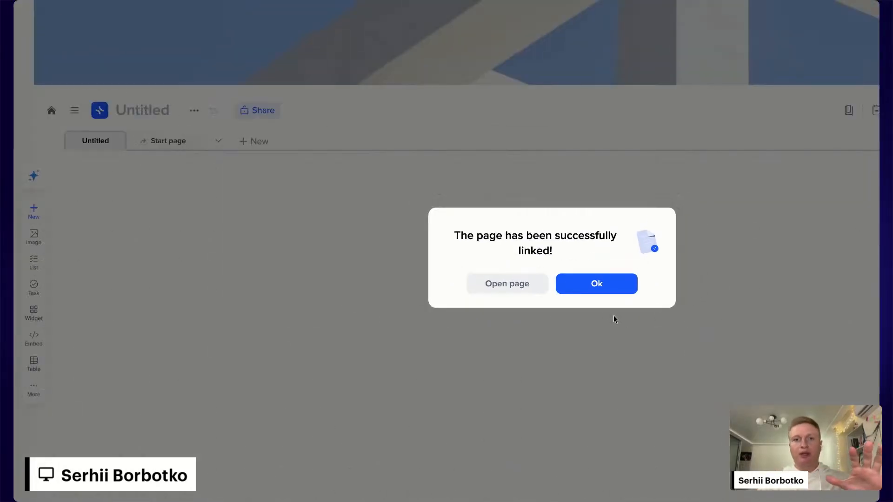
{"action": "left_click", "coordinate": [511, 285]}
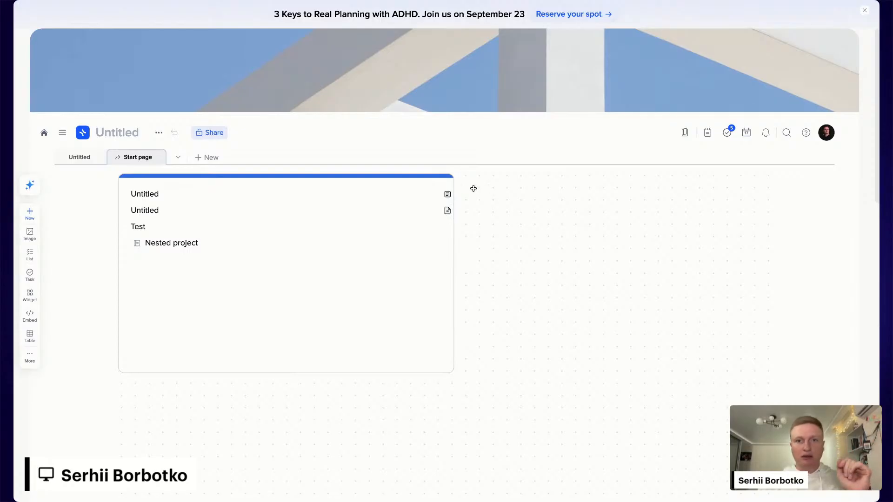
- Add a tile beside the existing one on the linked Start page and enter "Hi!" in it
{"action": "left_click_drag", "start_coordinate": [473, 188], "coordinate": [756, 372]}
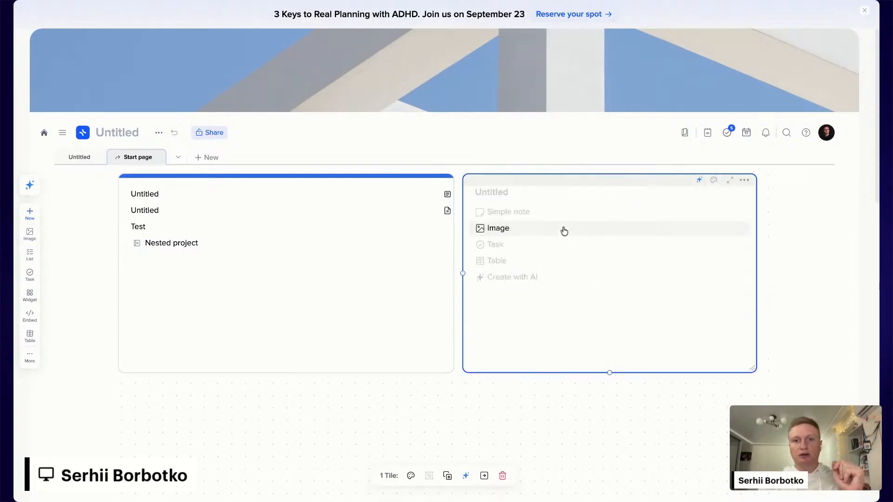
{"action": "left_click", "coordinate": [624, 213]}
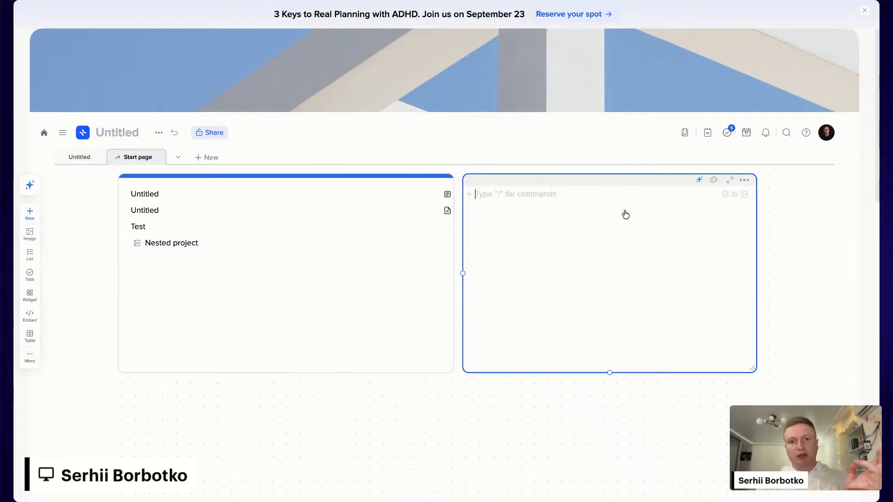
{"action": "type", "text": "Hi!"}
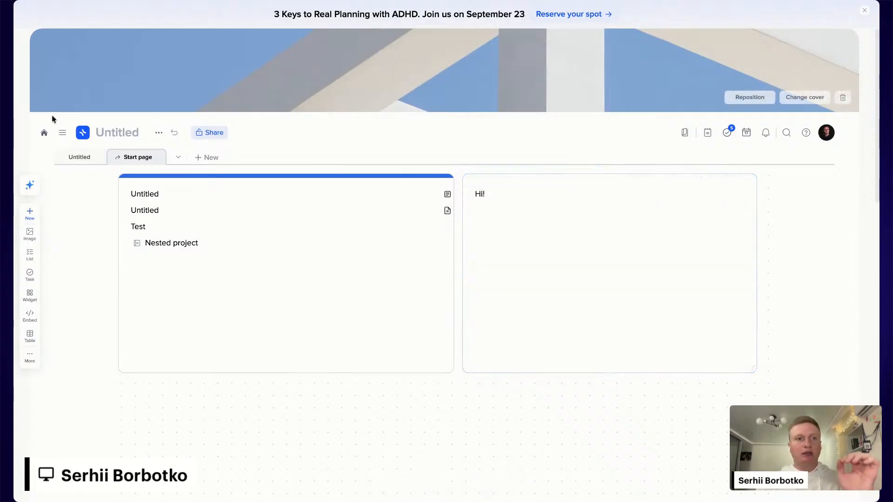
- Return to the Webinar 9/17 & 17/9 project and copy its New board page to the clipboard
{"action": "left_click", "coordinate": [45, 133]}
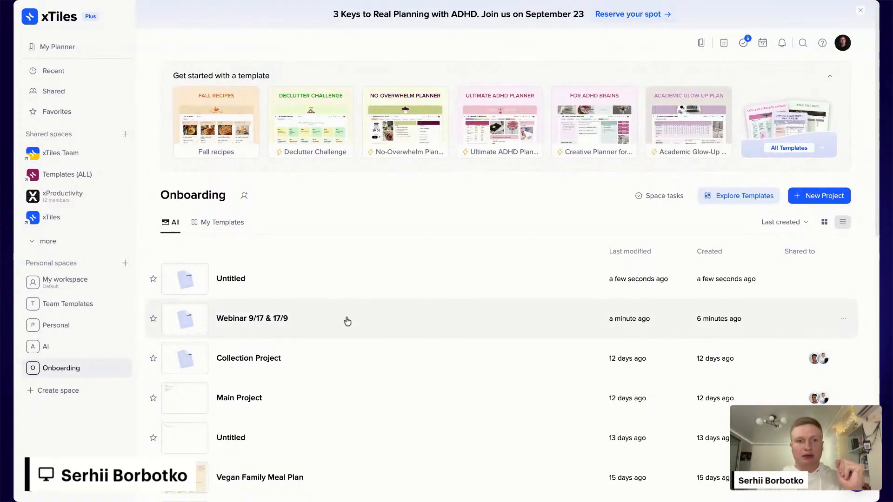
{"action": "left_click", "coordinate": [344, 319]}
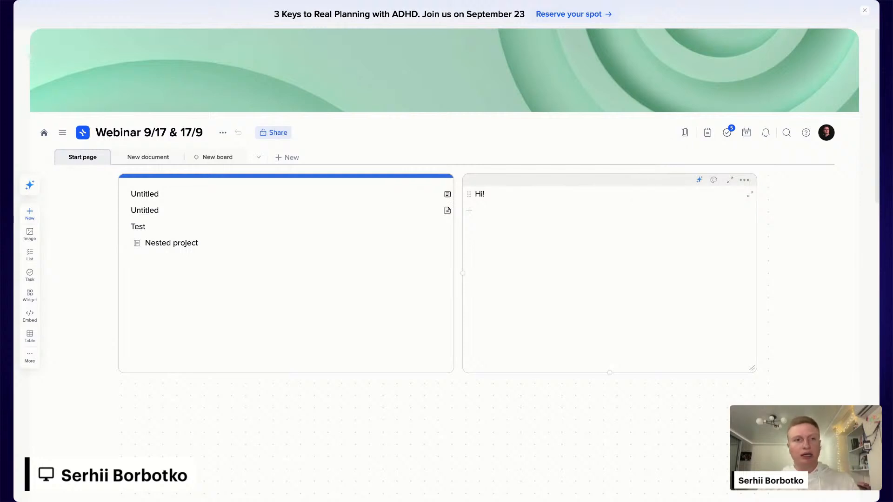
{"action": "left_click", "coordinate": [228, 164]}
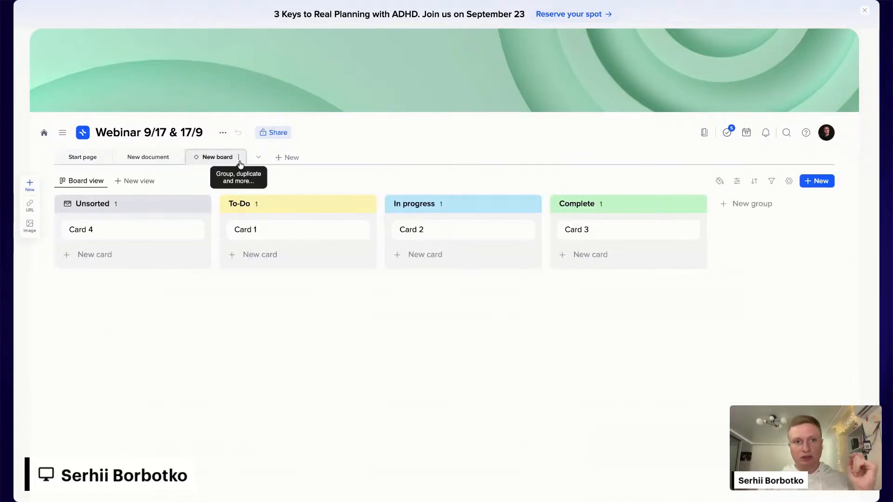
{"action": "left_click", "coordinate": [239, 162]}
{"action": "mouse_move", "coordinate": [291, 253]}
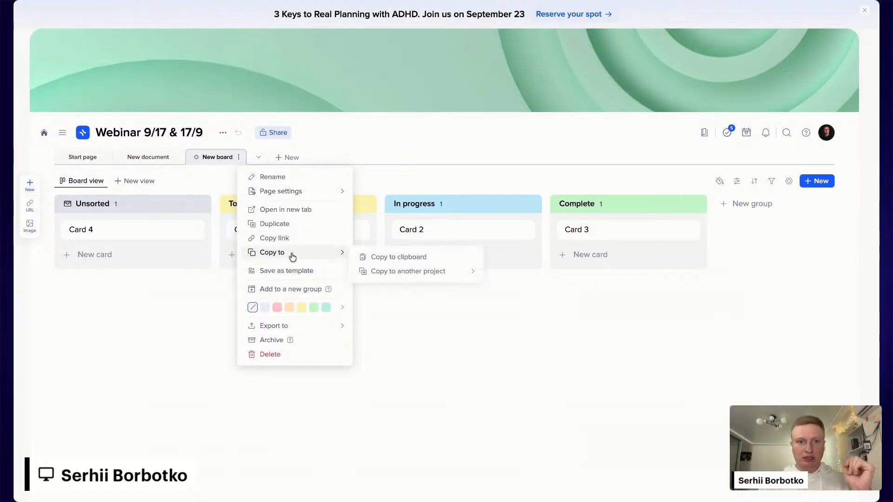
{"action": "left_click", "coordinate": [379, 259]}
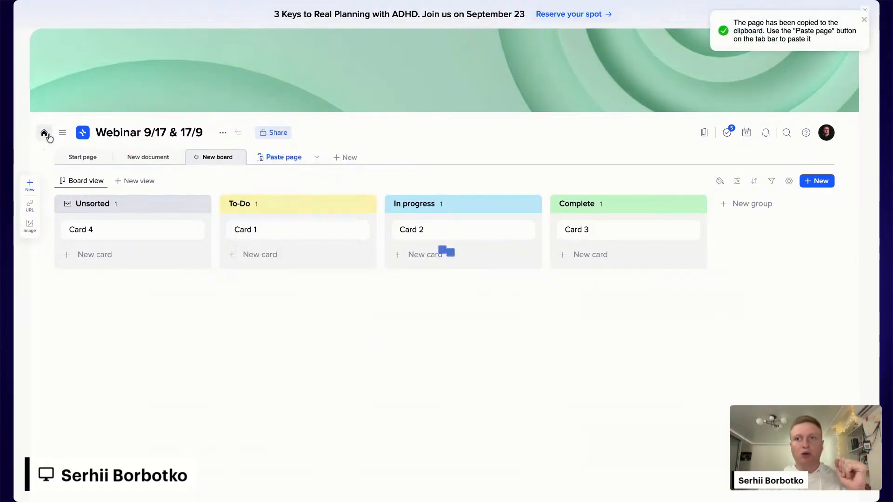
- Paste the copied New board into the newest Untitled project as a Linked Page and open it
{"action": "left_click", "coordinate": [45, 134]}
{"action": "left_click", "coordinate": [294, 283]}
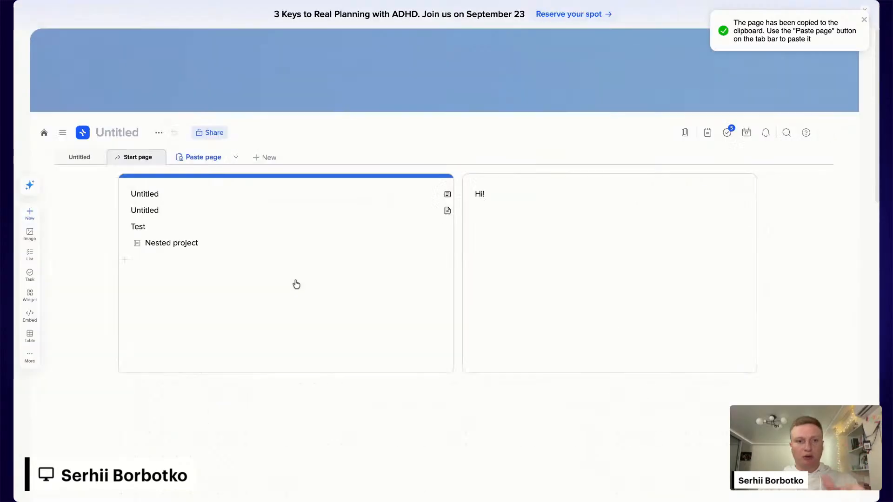
{"action": "left_click", "coordinate": [203, 157]}
{"action": "left_click", "coordinate": [420, 260]}
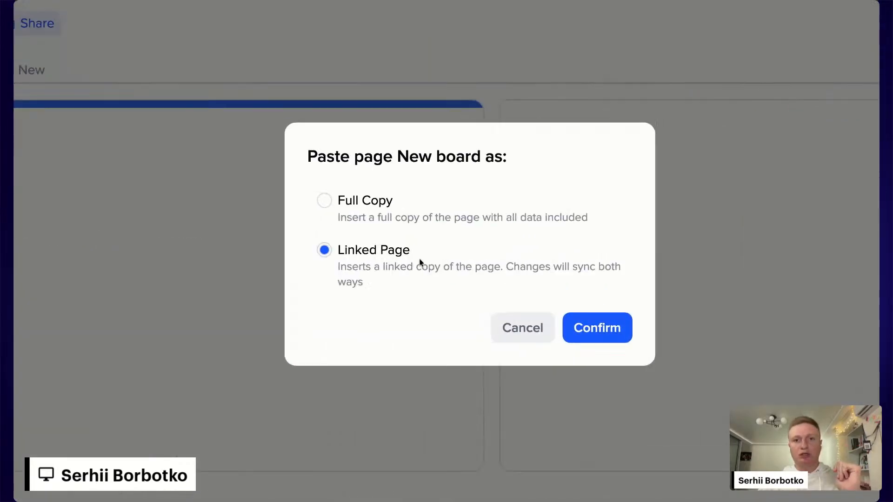
{"action": "left_click", "coordinate": [574, 327]}
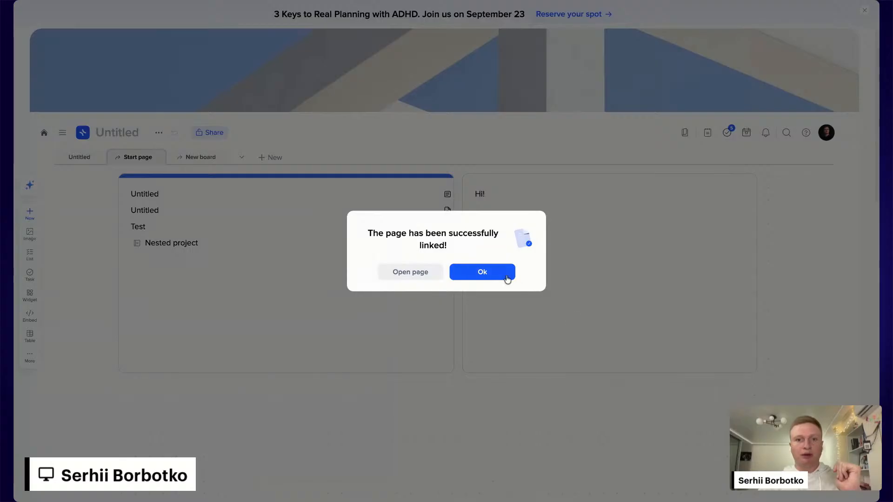
{"action": "left_click", "coordinate": [507, 277]}
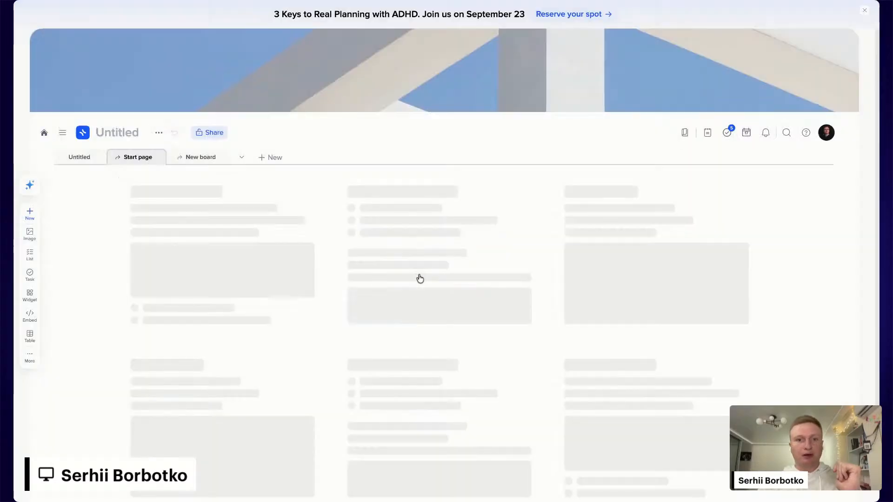
- Move Card 1 and Card 3 into In progress on the linked board and reopen the webinar project's Start page
{"action": "left_click_drag", "start_coordinate": [284, 233], "coordinate": [492, 229]}
{"action": "left_click_drag", "start_coordinate": [608, 229], "coordinate": [457, 286]}
{"action": "left_click", "coordinate": [50, 130]}
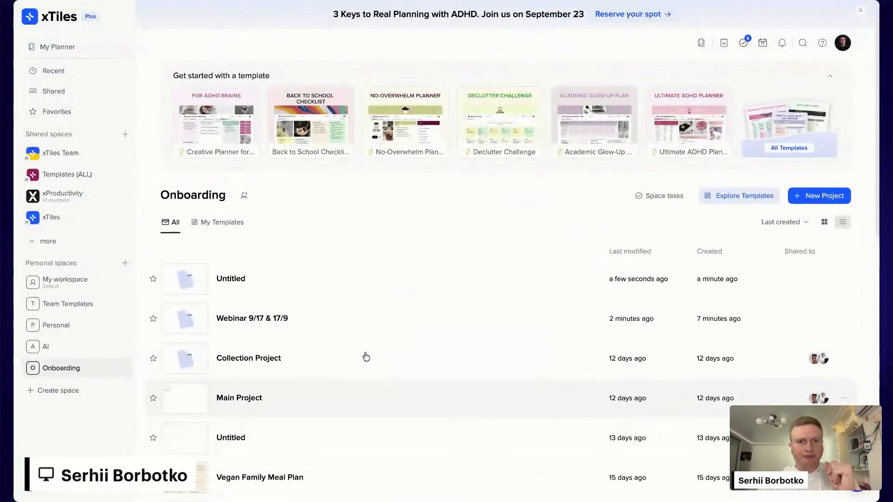
{"action": "left_click", "coordinate": [328, 323]}
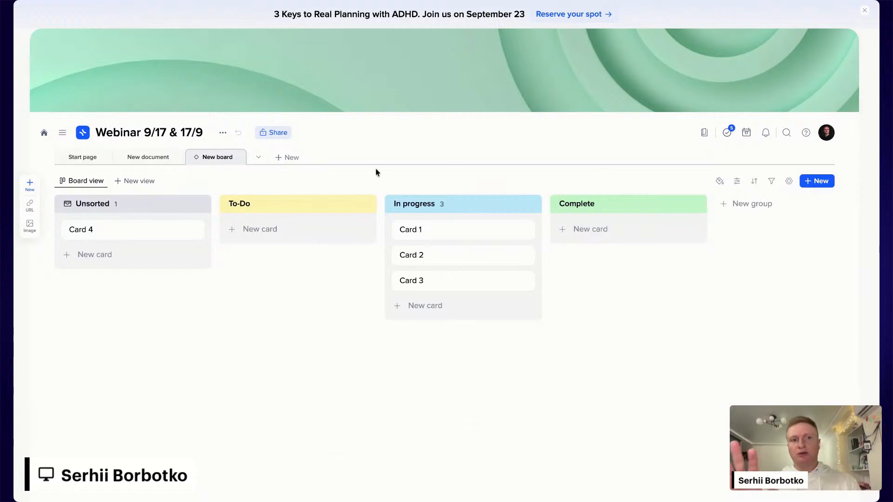
{"action": "left_click", "coordinate": [81, 158]}
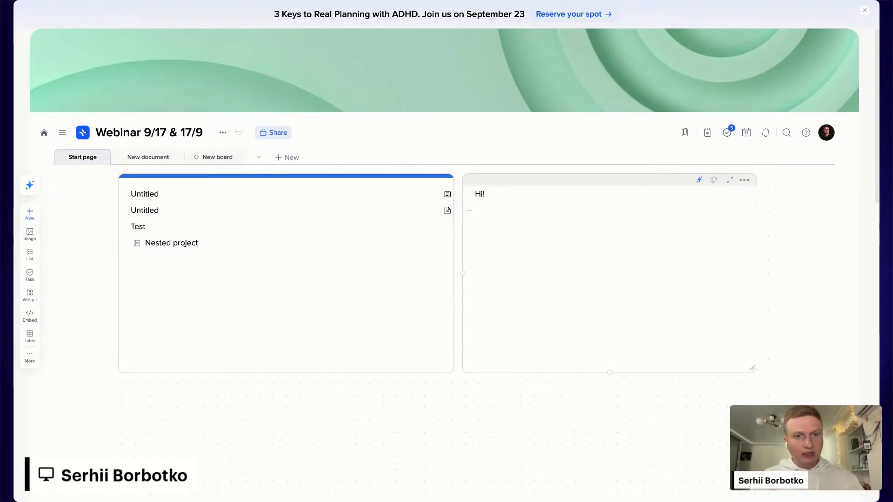
- Try a custom project colour, #2F5295, on the Start page tile that contains the nested project
{"action": "left_click", "coordinate": [411, 180]}
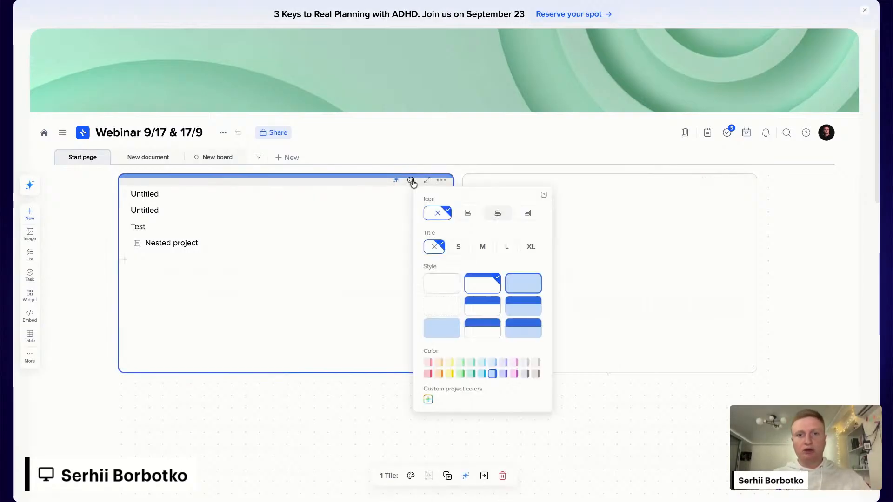
{"action": "left_click", "coordinate": [428, 399]}
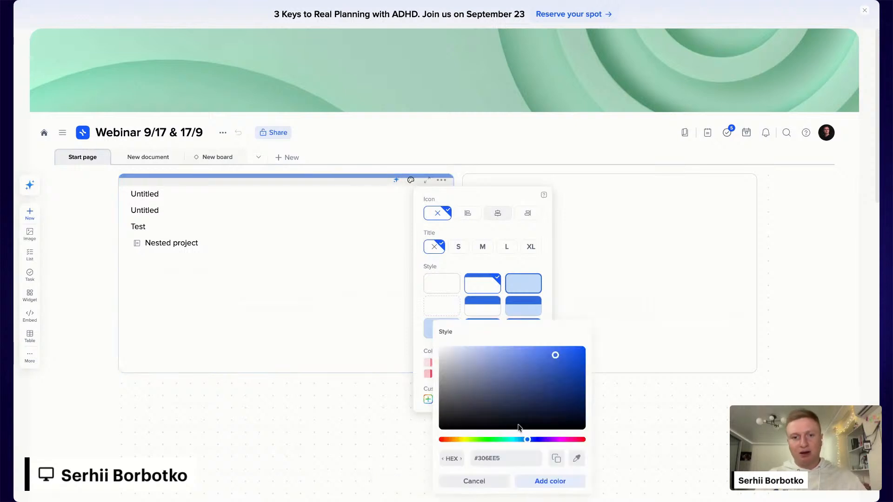
{"action": "left_click_drag", "start_coordinate": [520, 423], "coordinate": [540, 381]}
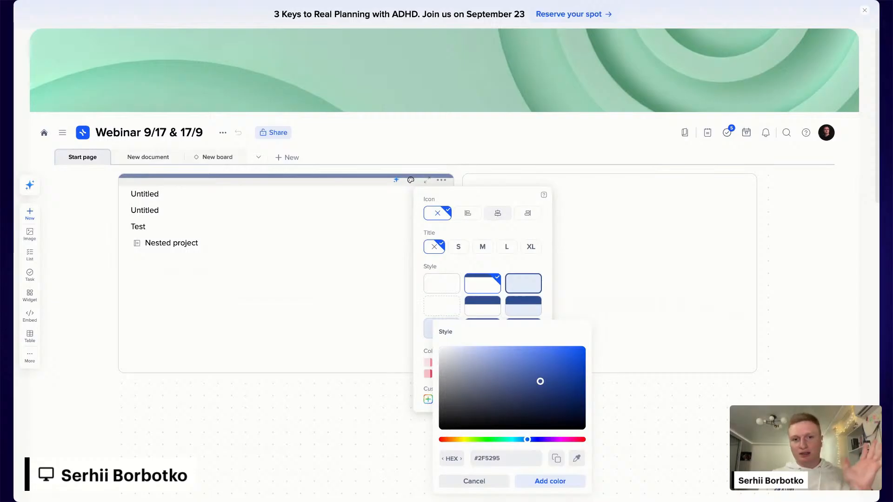
{"action": "left_click", "coordinate": [561, 371]}
{"action": "left_click", "coordinate": [671, 260]}
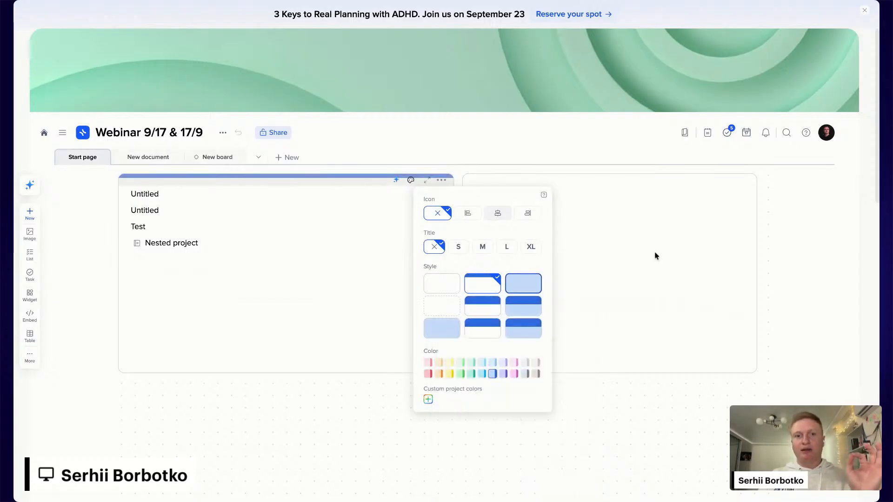
{"action": "left_click", "coordinate": [653, 255]}
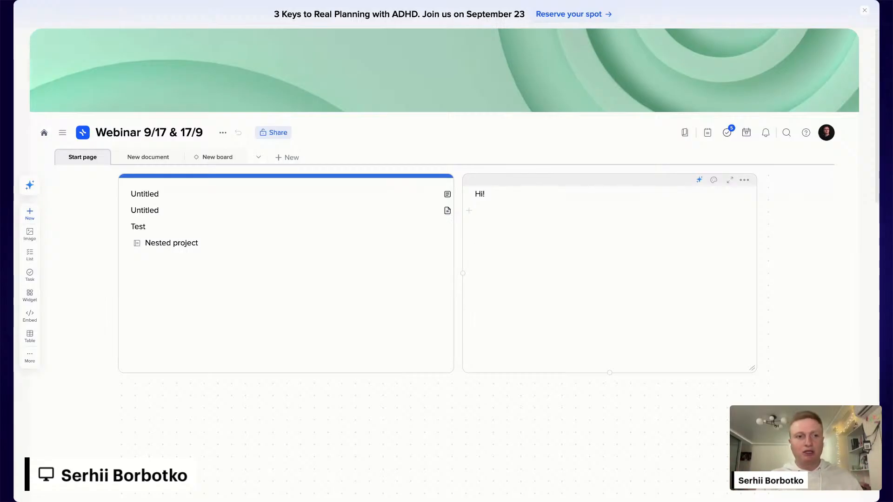
{"action": "left_click", "coordinate": [289, 361]}
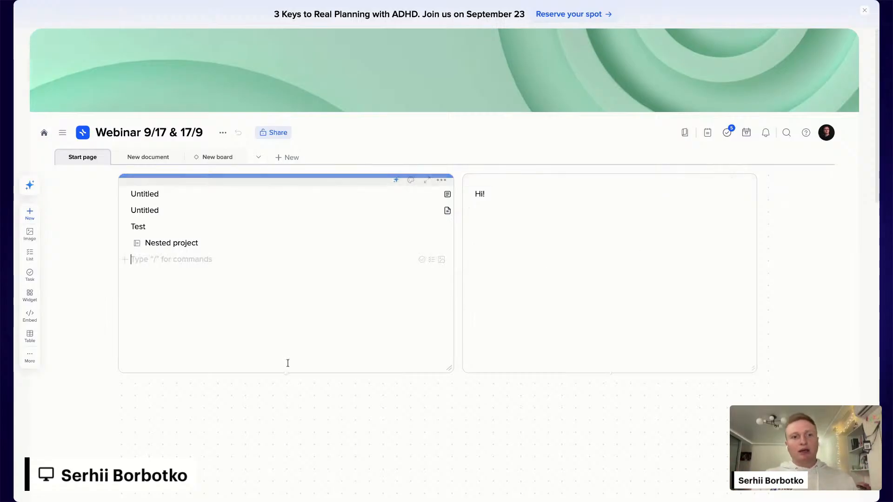
- Add the Pomodoro Timer (White) widget and narrow the nested-project tile from its left edge to fit the timer beside it
{"action": "left_click", "coordinate": [30, 295]}
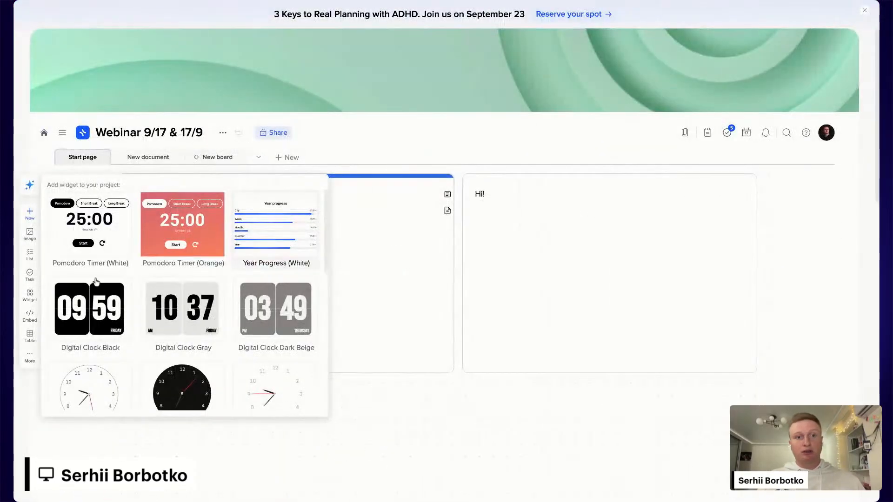
{"action": "left_click", "coordinate": [99, 238]}
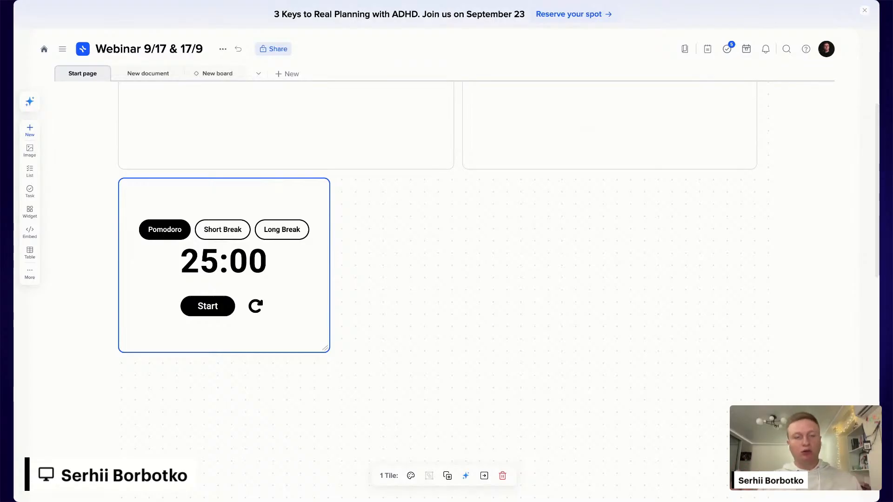
{"action": "scroll", "coordinate": [447, 251], "scroll_direction": "up", "scroll_amount": 5}
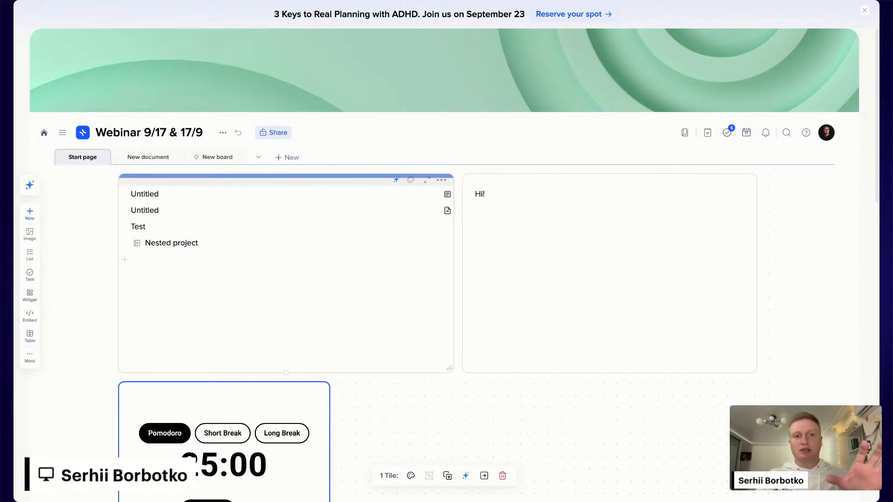
{"action": "left_click_drag", "start_coordinate": [119, 283], "coordinate": [334, 285]}
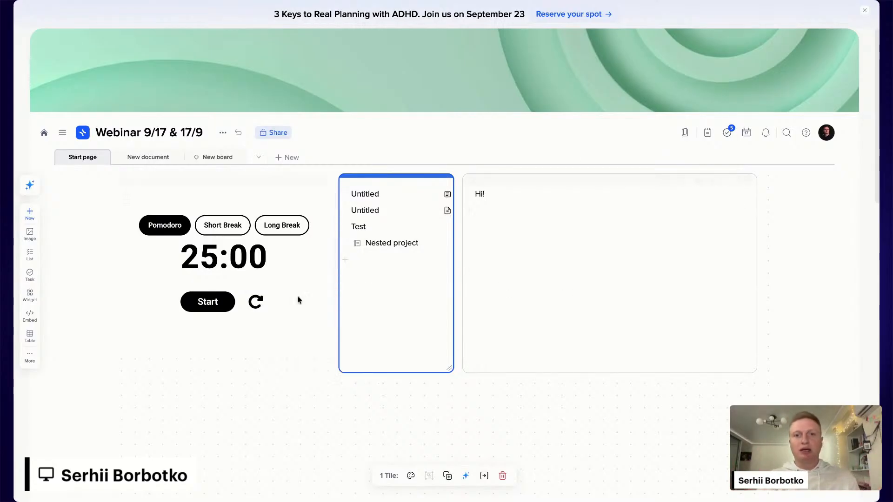
- Create a tile directly below the Pomodoro timer and paste the Google Sheets link into it
{"action": "left_click", "coordinate": [682, 310]}
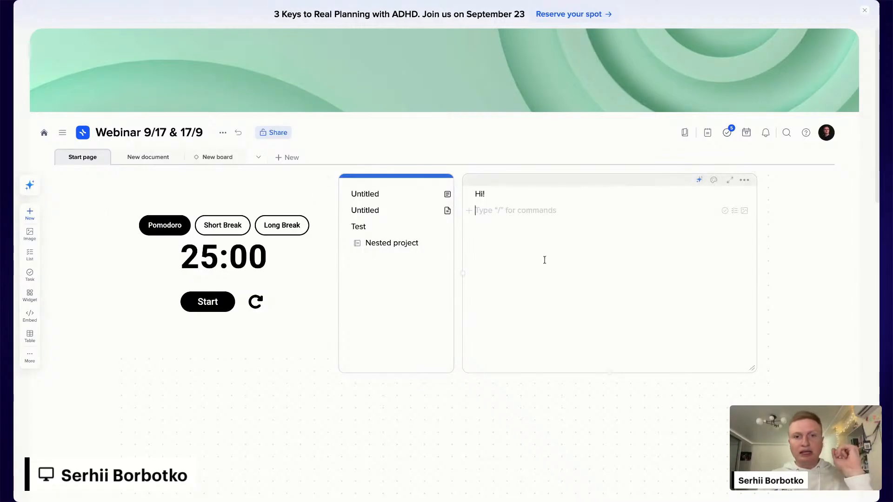
{"action": "scroll", "coordinate": [465, 326], "scroll_direction": "down", "scroll_amount": 2}
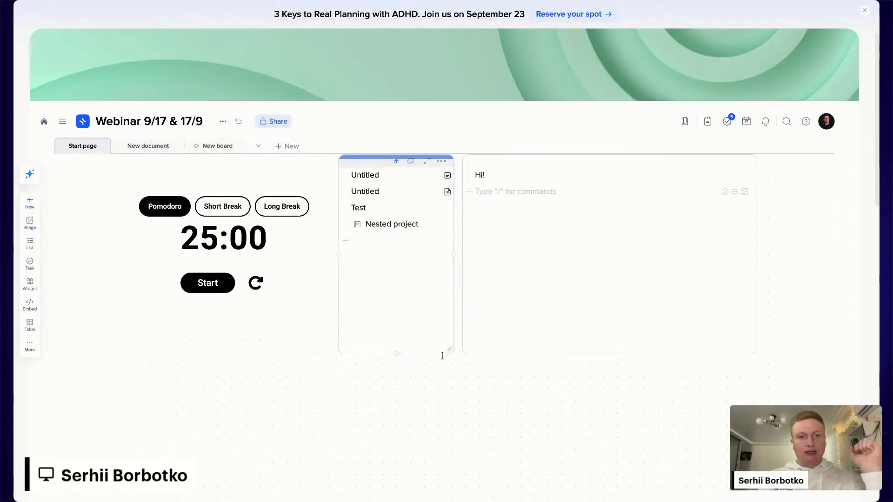
{"action": "scroll", "coordinate": [154, 324], "scroll_direction": "up", "scroll_amount": 2}
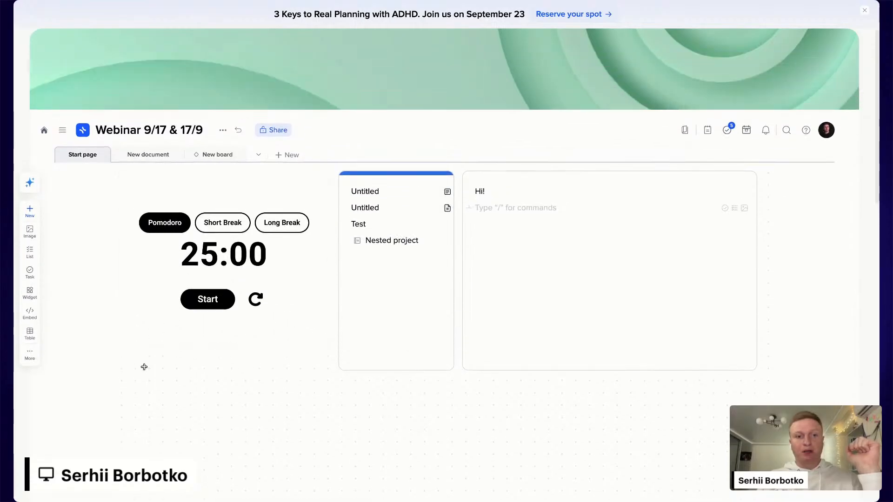
{"action": "left_click_drag", "start_coordinate": [124, 356], "coordinate": [333, 444]}
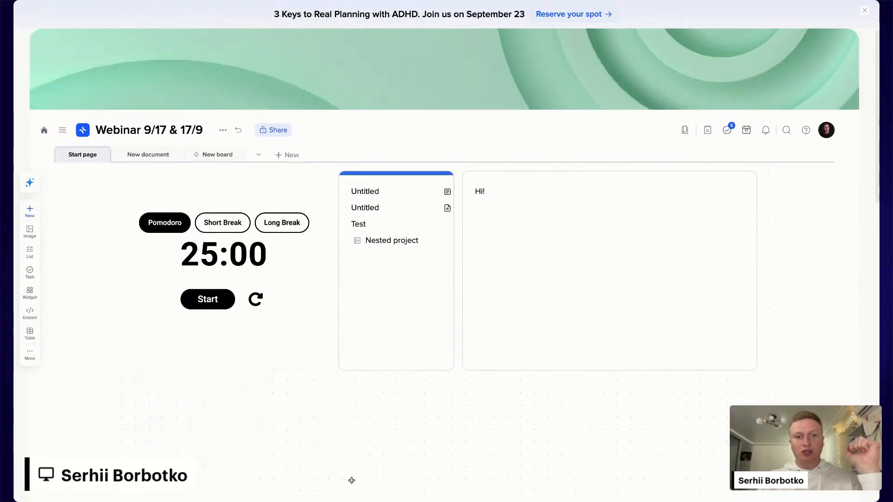
{"action": "scroll", "coordinate": [279, 378], "scroll_direction": "down", "scroll_amount": 1}
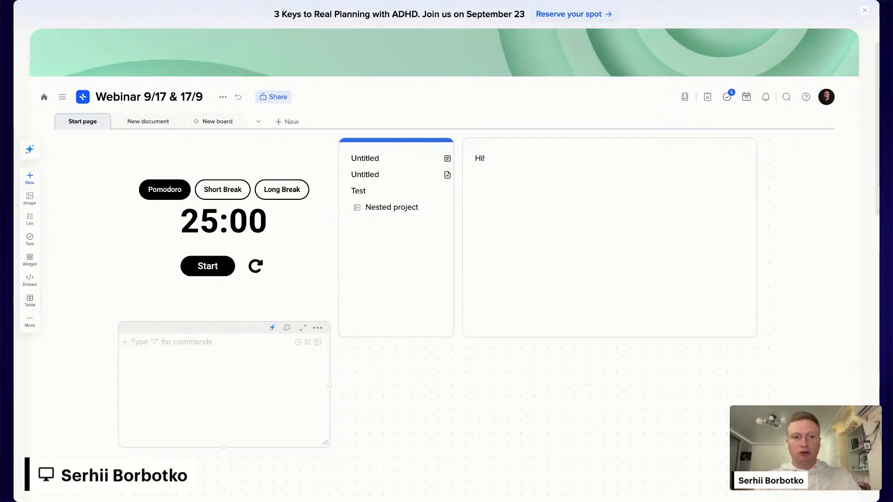
{"action": "key", "text": "ctrl+v"}
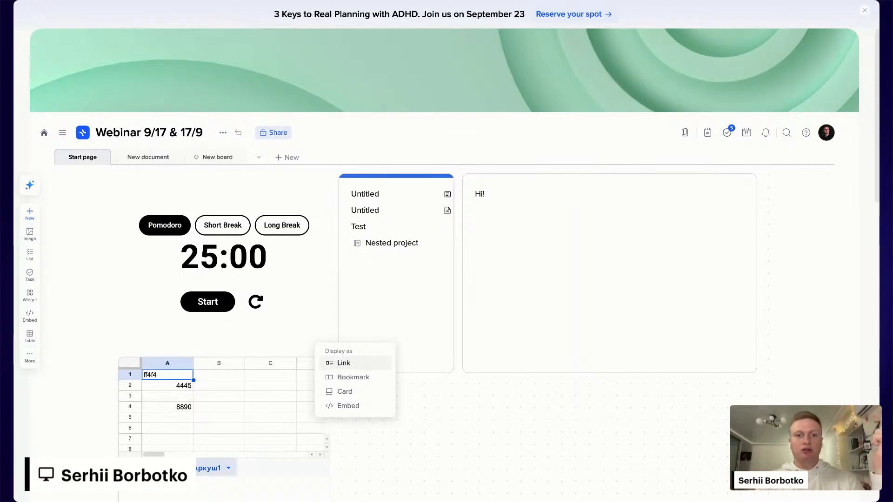
- Switch the Google Sheets link's display through Link, Bookmark and Card, and back to Embed
{"action": "left_click", "coordinate": [344, 363]}
{"action": "left_click", "coordinate": [124, 378]}
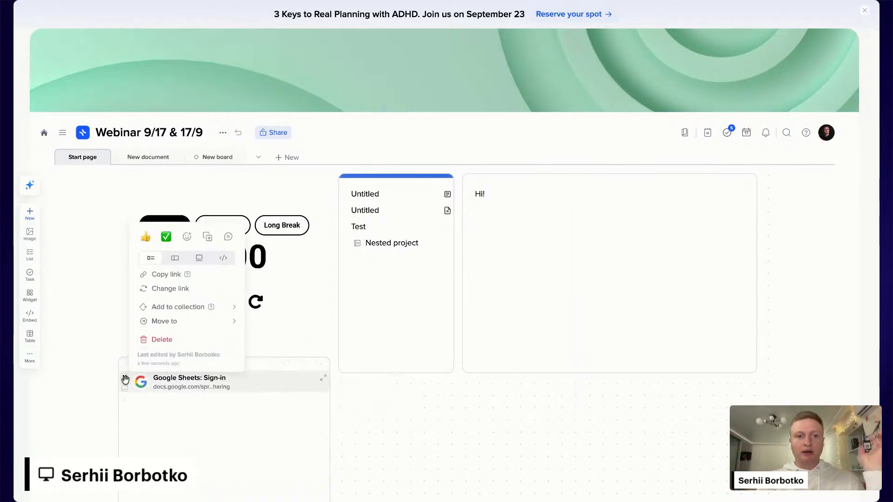
{"action": "left_click", "coordinate": [179, 259]}
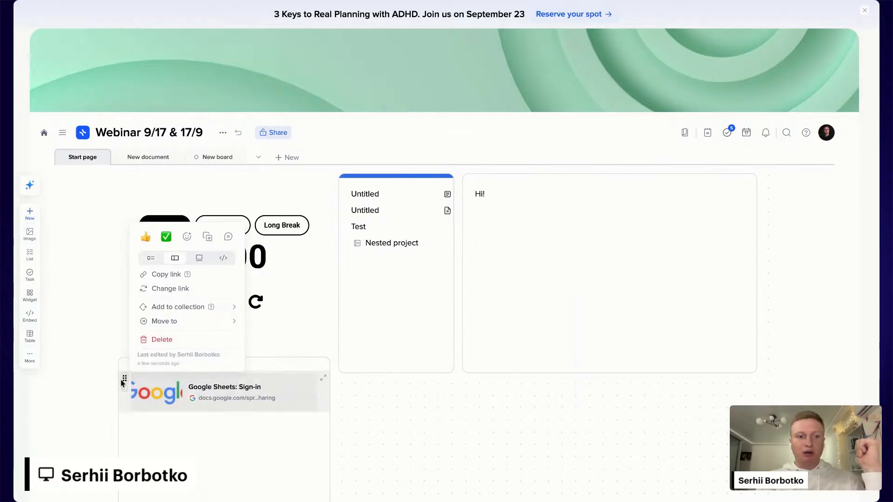
{"action": "left_click", "coordinate": [200, 262]}
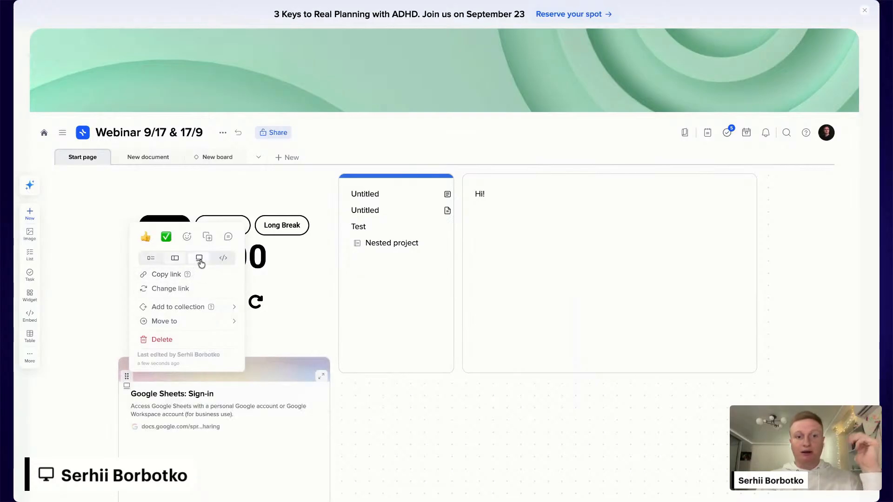
{"action": "left_click", "coordinate": [224, 259]}
{"action": "left_click", "coordinate": [372, 431]}
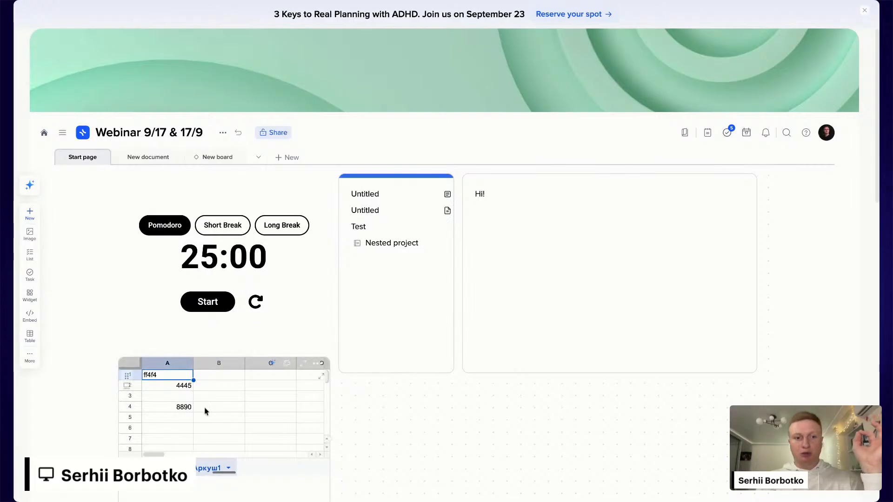
- Enter 1212 in cell A5 and the formula =A4*A5 in cell A6 of the embedded Google Sheet
{"action": "left_click", "coordinate": [175, 387]}
{"action": "left_click", "coordinate": [216, 397]}
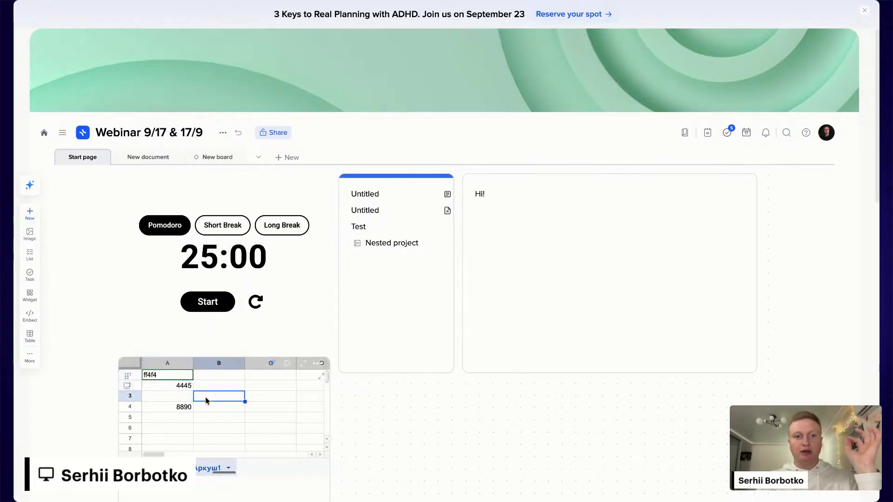
{"action": "left_click", "coordinate": [175, 419]}
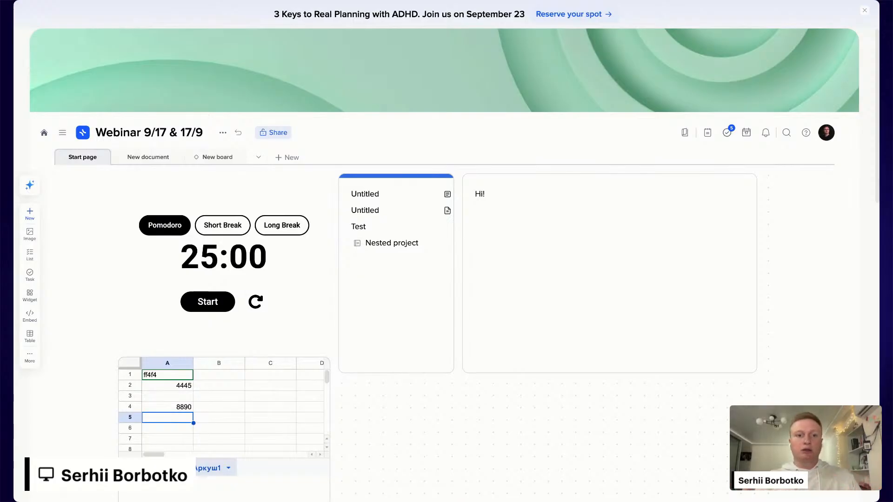
{"action": "type", "text": "1212"}
{"action": "key", "text": "Return"}
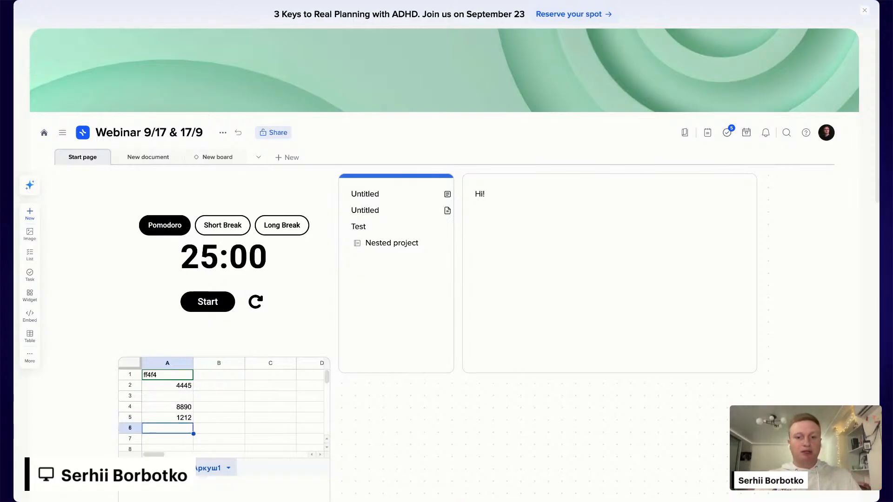
{"action": "type", "text": "=A4"}
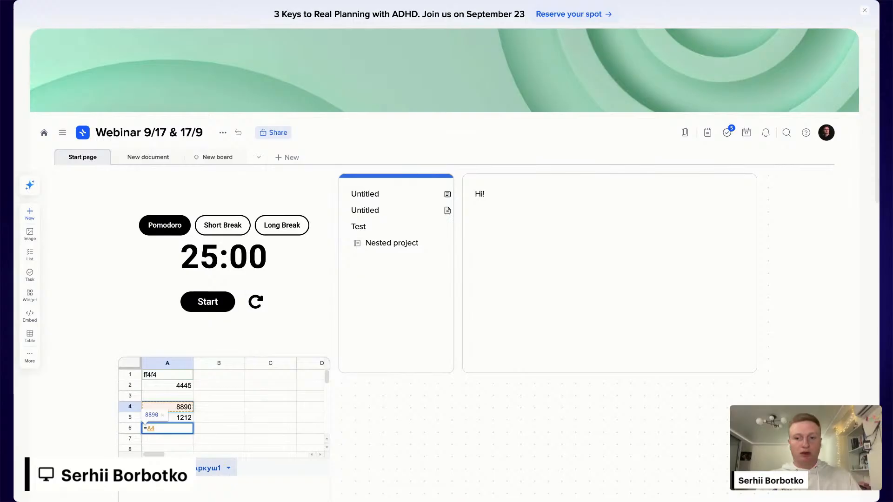
{"action": "type", "text": "*A5"}
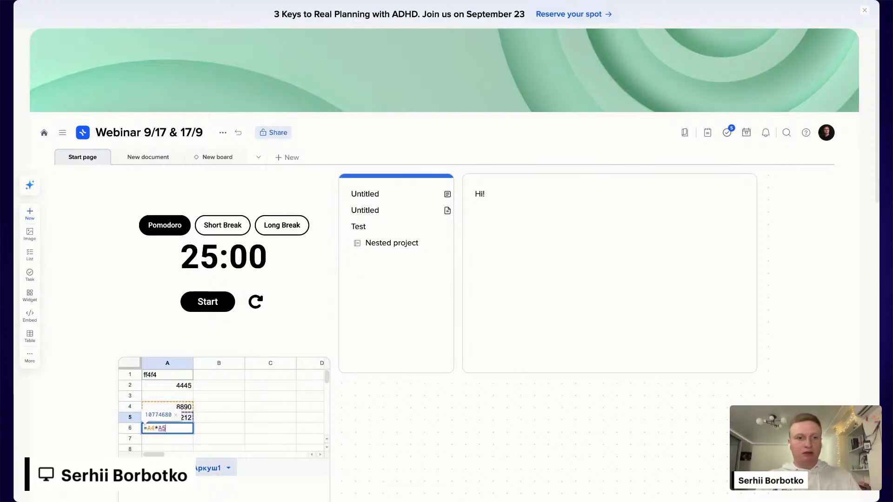
{"action": "key", "text": "Return"}
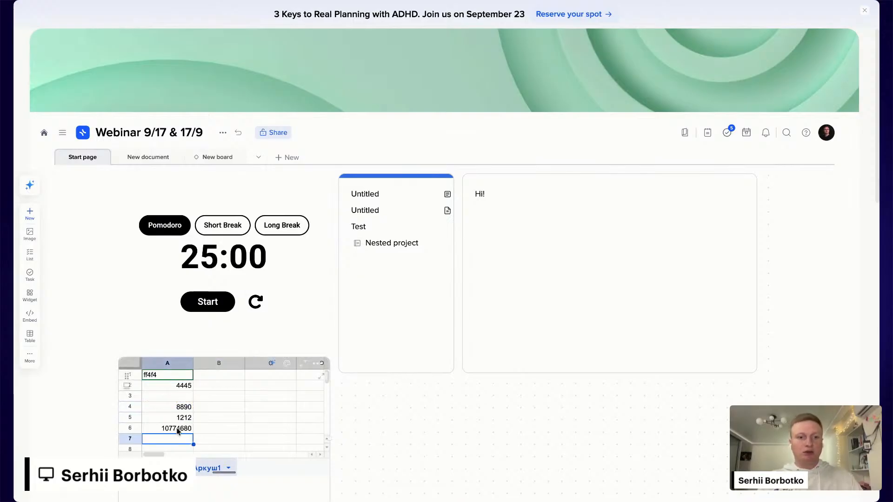
{"action": "key", "text": "Up"}
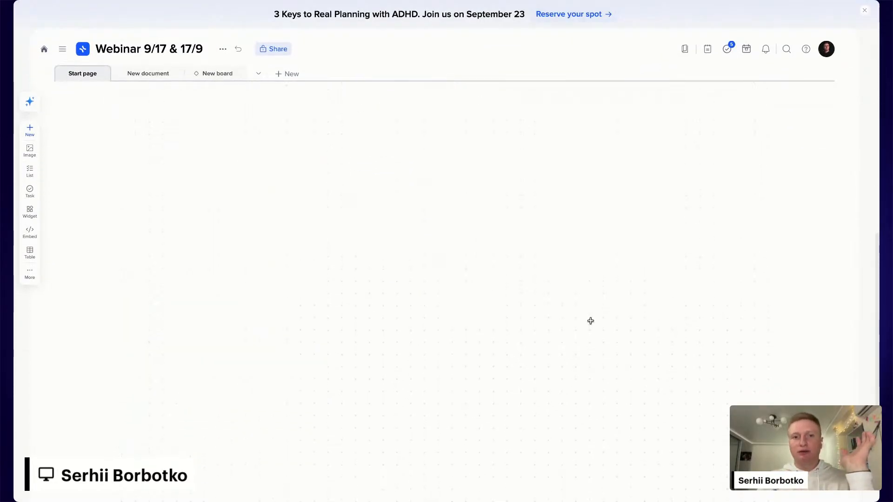
- Look at the New board page, then examine the Add to collection and Move to options of the Start page tiles
{"action": "left_click", "coordinate": [219, 162]}
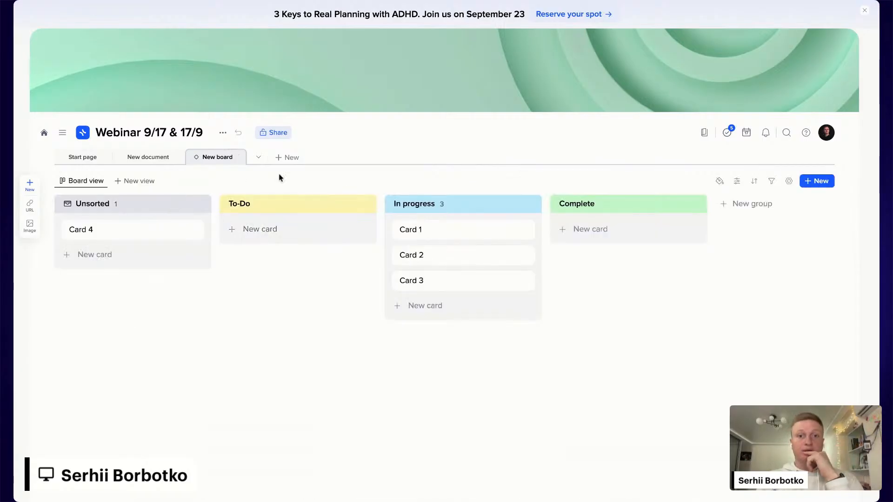
{"action": "left_click", "coordinate": [91, 158]}
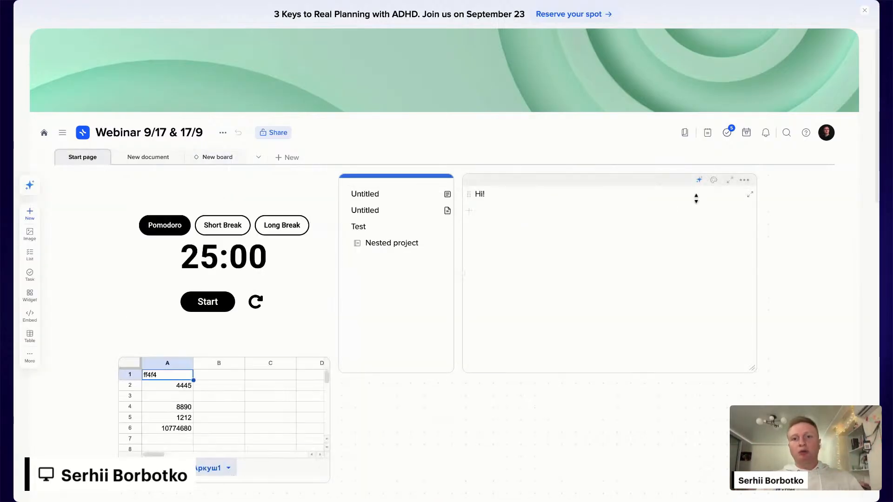
{"action": "left_click", "coordinate": [744, 180]}
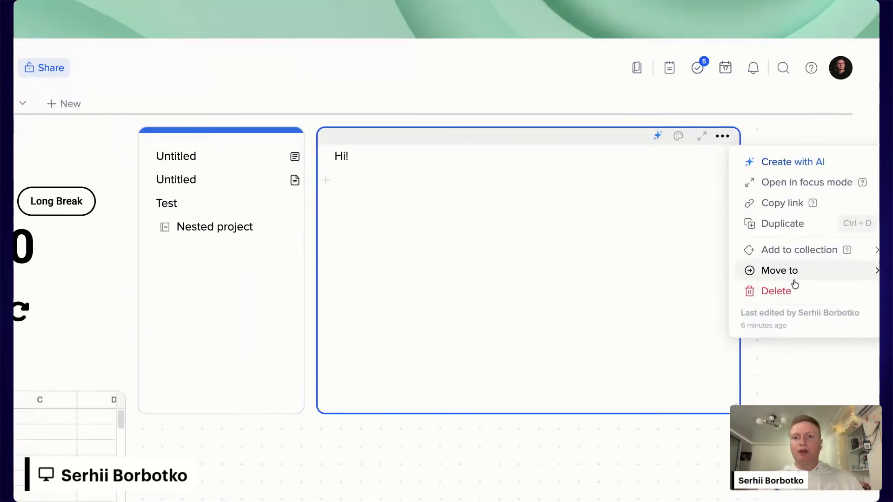
{"action": "mouse_move", "coordinate": [778, 249]}
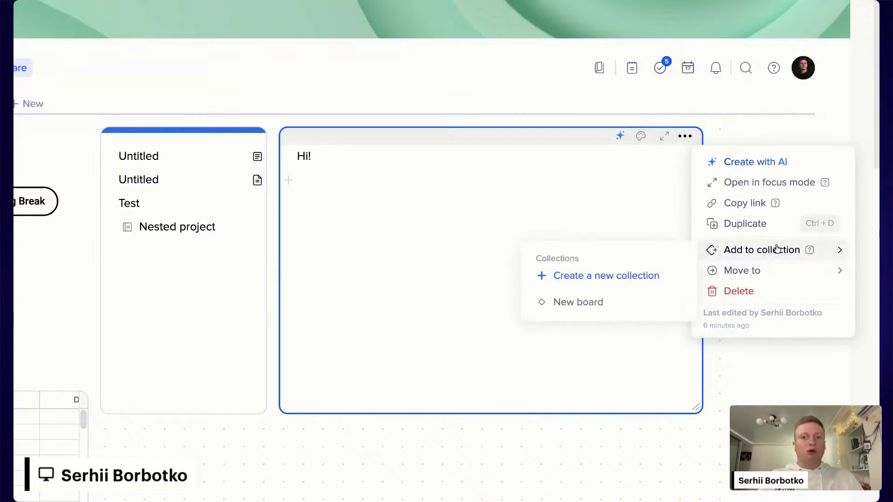
{"action": "mouse_move", "coordinate": [776, 274]}
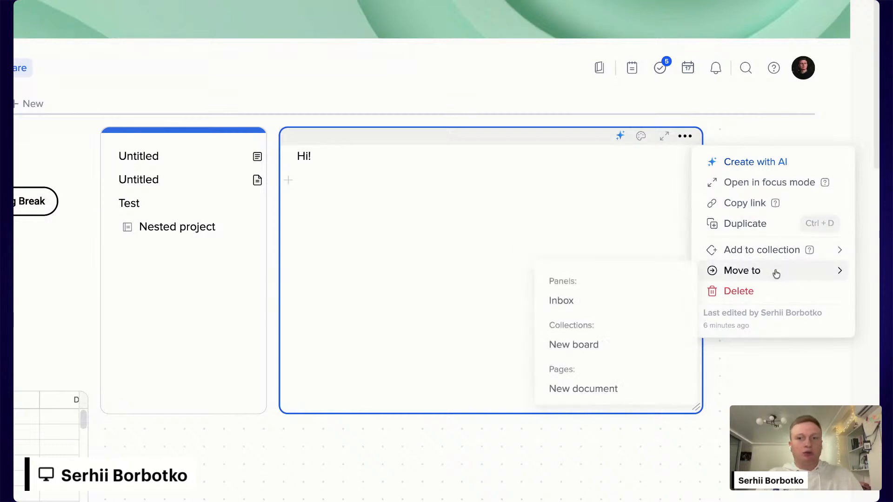
{"action": "mouse_move", "coordinate": [774, 252]}
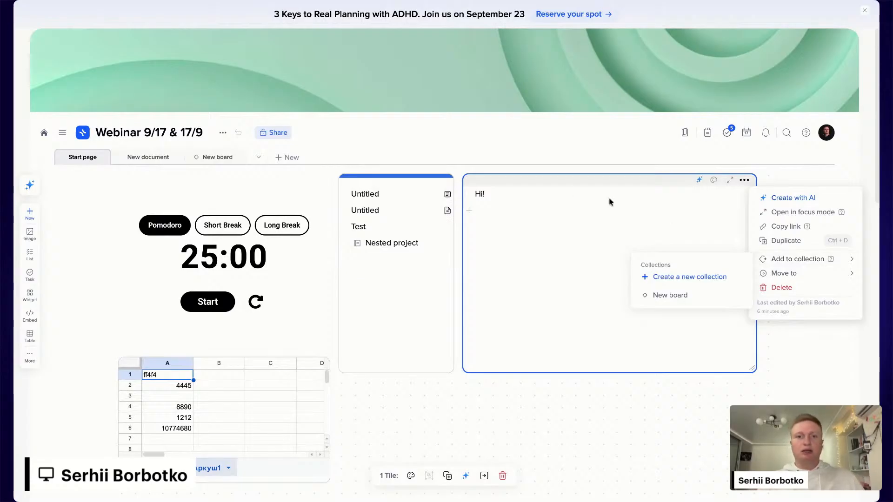
{"action": "left_click", "coordinate": [552, 213]}
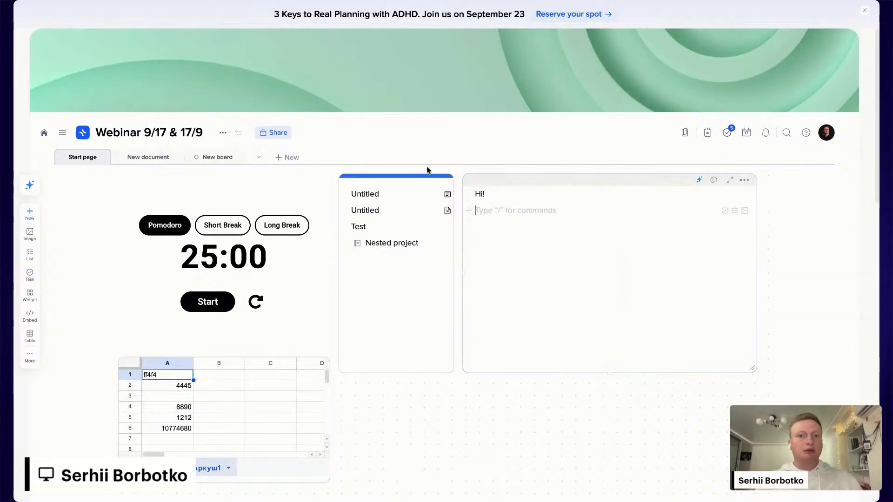
{"action": "left_click", "coordinate": [442, 180]}
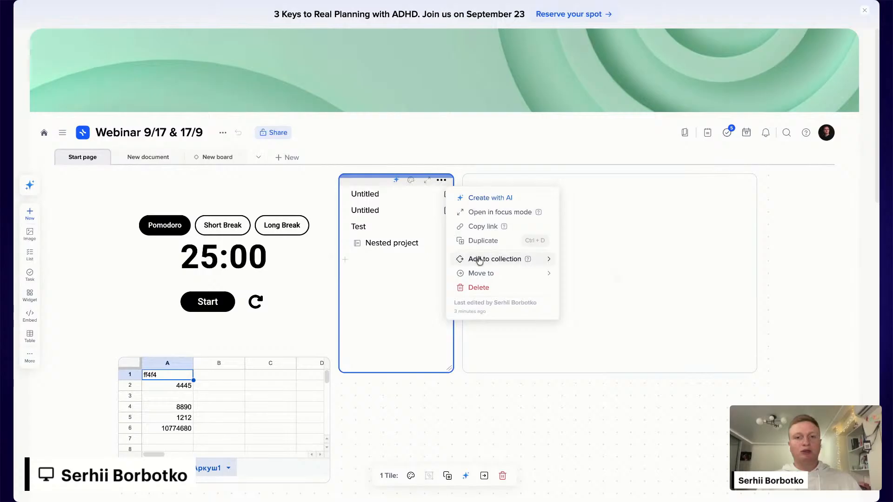
{"action": "mouse_move", "coordinate": [480, 261]}
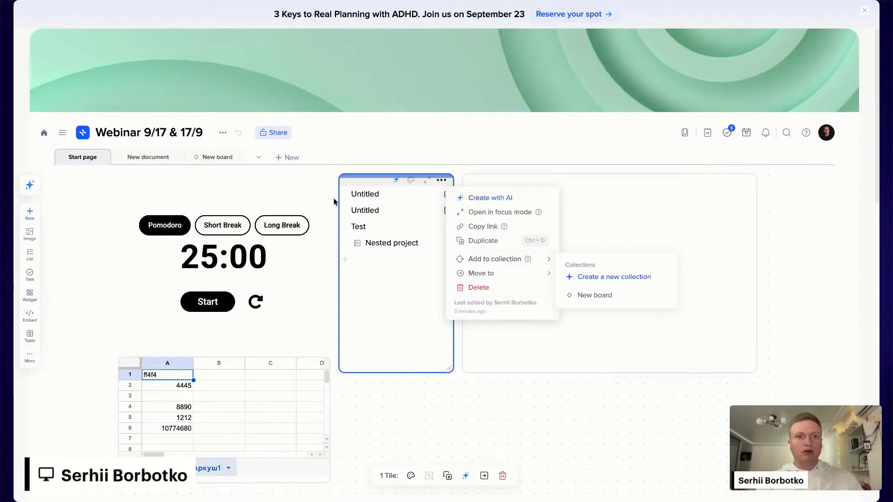
{"action": "left_click", "coordinate": [244, 177]}
- Rename the New board page as Personal
{"action": "left_click", "coordinate": [217, 157]}
{"action": "left_click", "coordinate": [239, 157]}
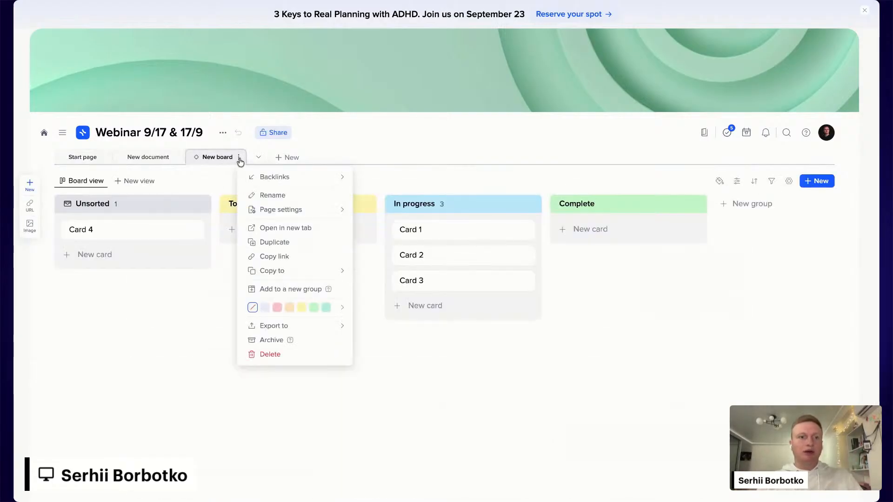
{"action": "left_click", "coordinate": [276, 195]}
{"action": "type", "text": "Personal"}
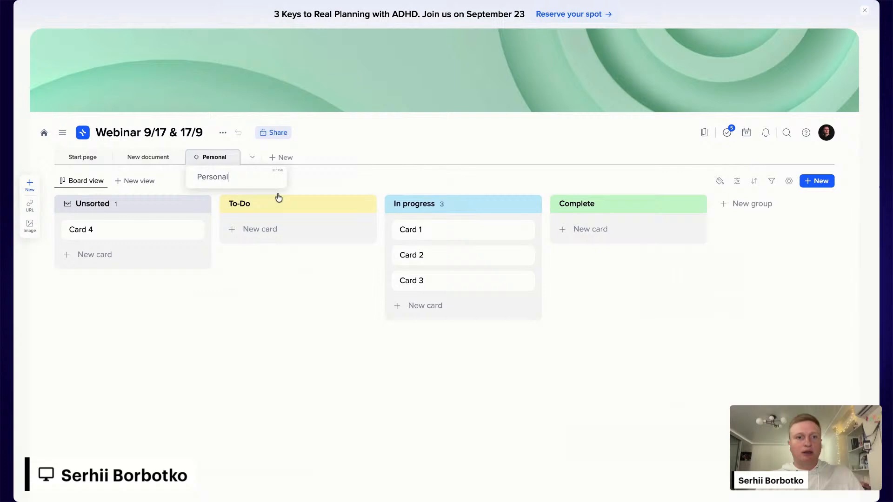
{"action": "key", "text": "Return"}
- Create a new Table page from scratch and name it Work
{"action": "left_click", "coordinate": [280, 159]}
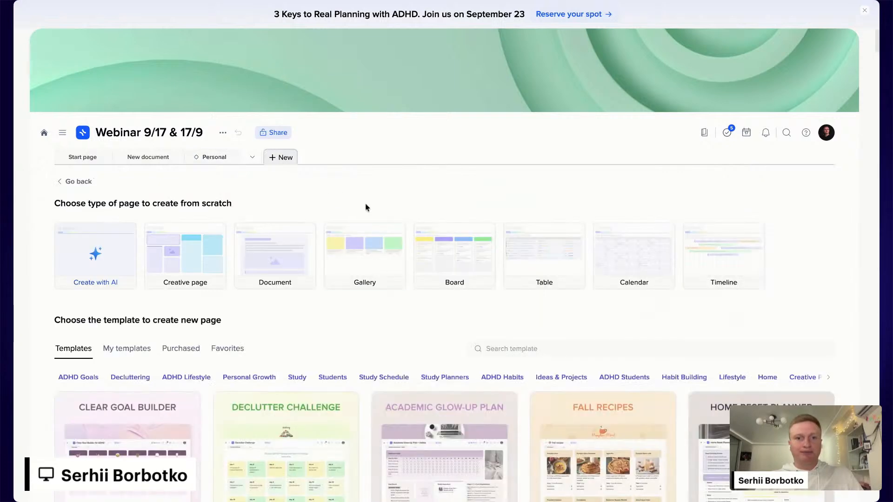
{"action": "left_click", "coordinate": [538, 278]}
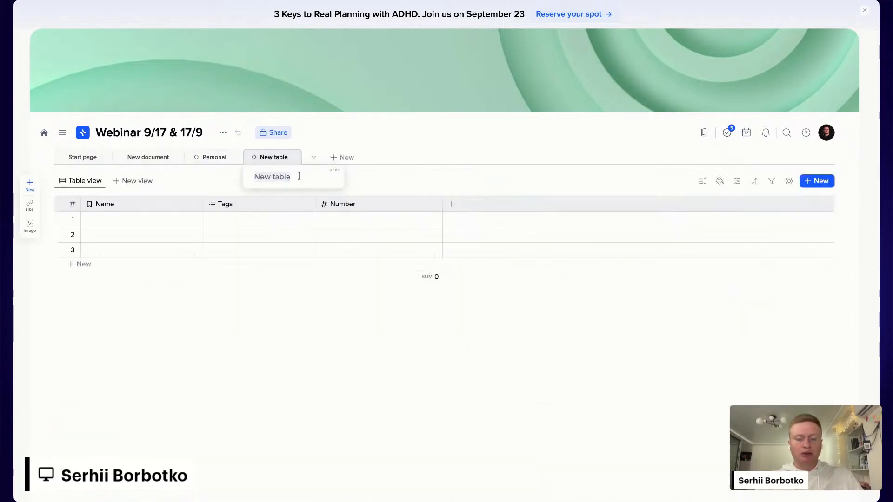
{"action": "type", "text": "Work"}
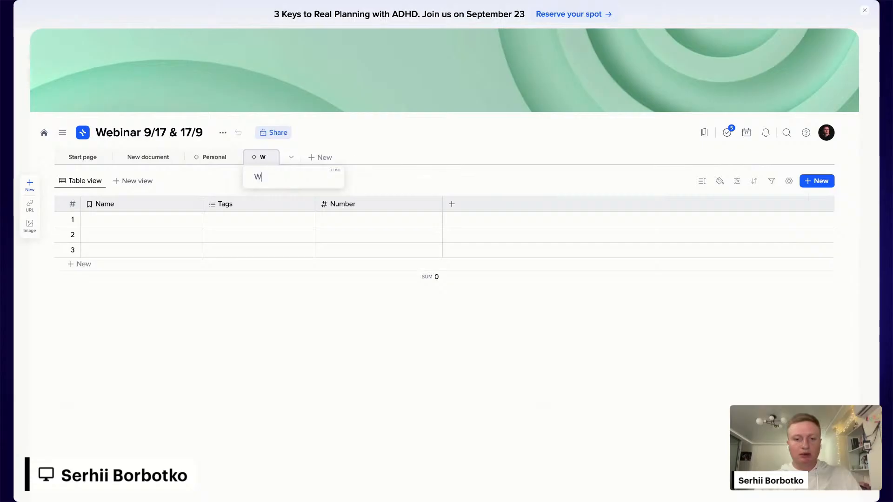
{"action": "key", "text": "Return"}
- Shorten the nested-project tile and the "Hi!" tile on the Start page to matching heights, with the "Hi!" tile sized 22x15
{"action": "left_click", "coordinate": [79, 158]}
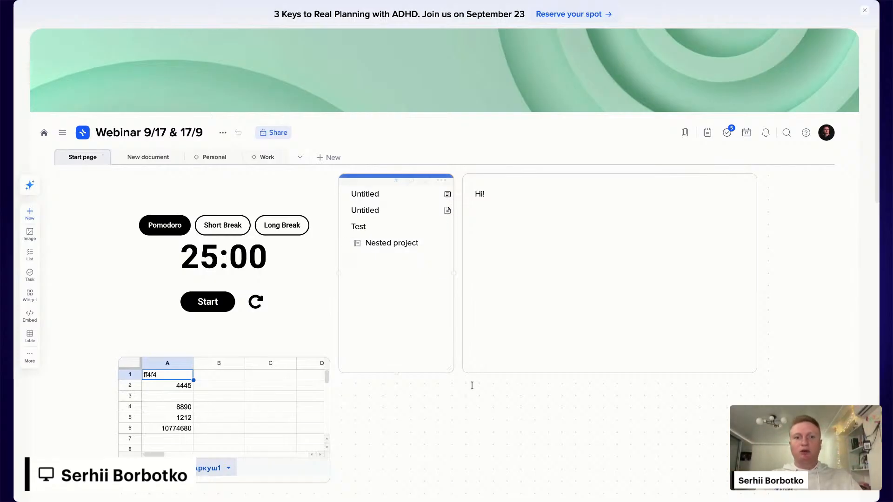
{"action": "left_click", "coordinate": [402, 373]}
{"action": "left_click_drag", "start_coordinate": [401, 373], "coordinate": [404, 349]}
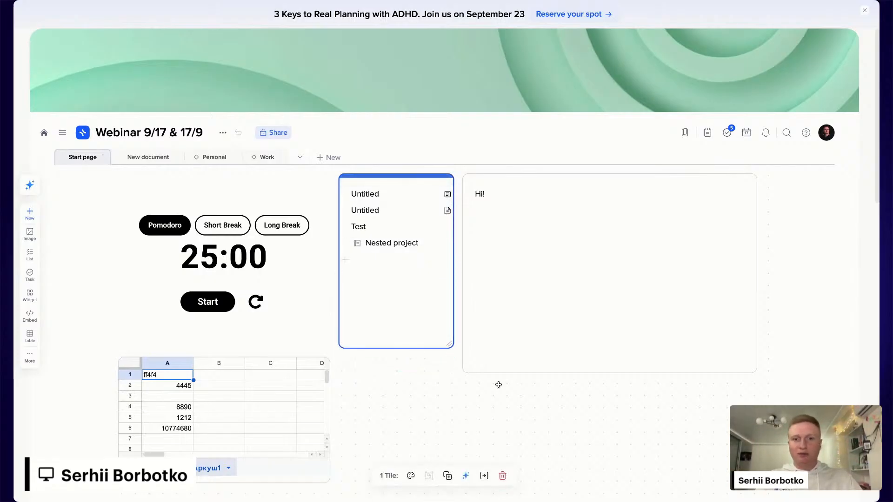
{"action": "left_click", "coordinate": [502, 369]}
{"action": "left_click_drag", "start_coordinate": [503, 369], "coordinate": [504, 349]}
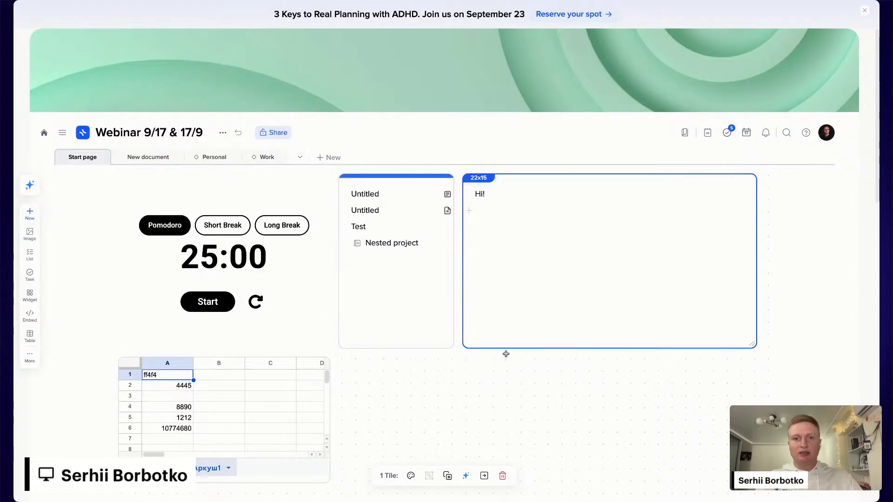
- Add the nested-project tile to the Work collection, view its entry in the Work table, and return to the Start page
{"action": "left_click", "coordinate": [441, 181]}
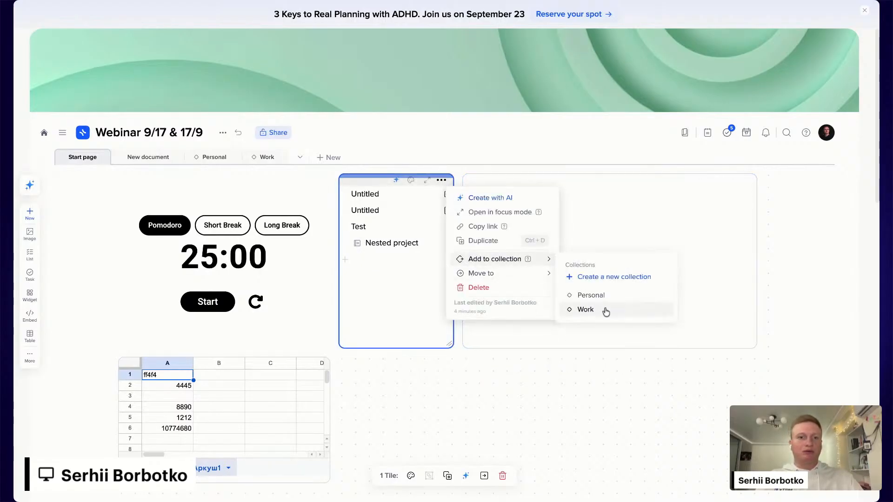
{"action": "left_click", "coordinate": [585, 310]}
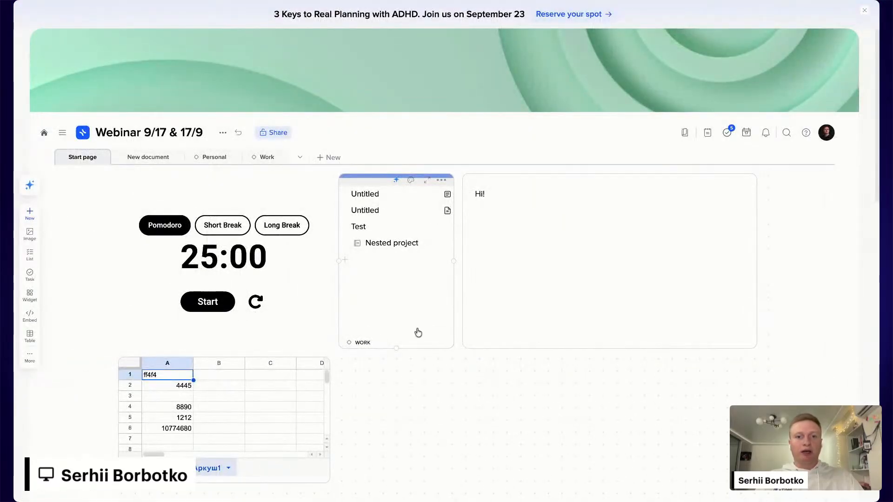
{"action": "left_click", "coordinate": [377, 323]}
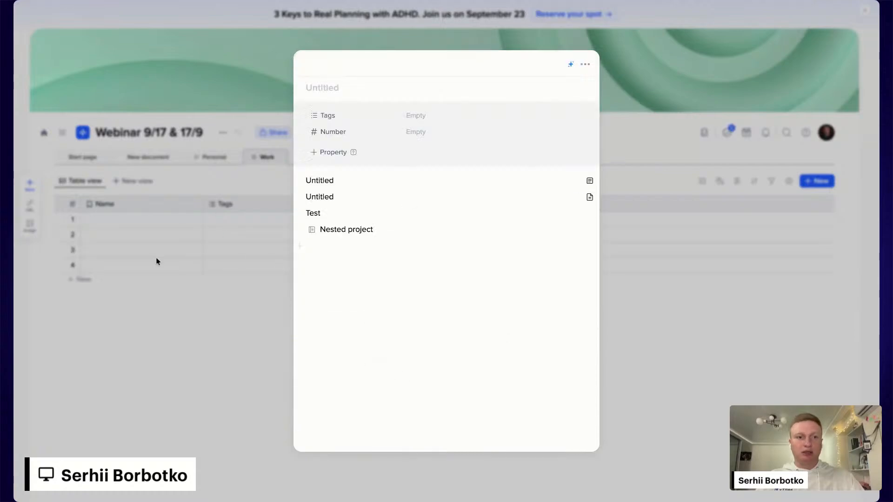
{"action": "left_click", "coordinate": [157, 261]}
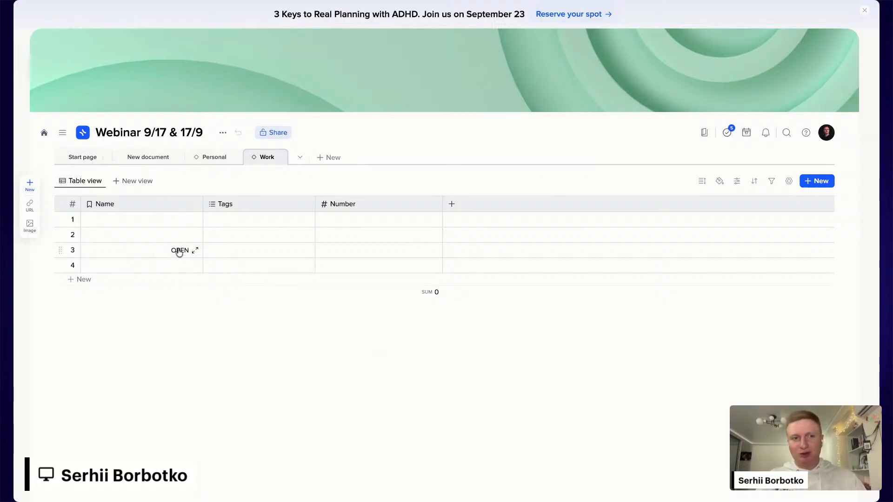
{"action": "left_click", "coordinate": [83, 157]}
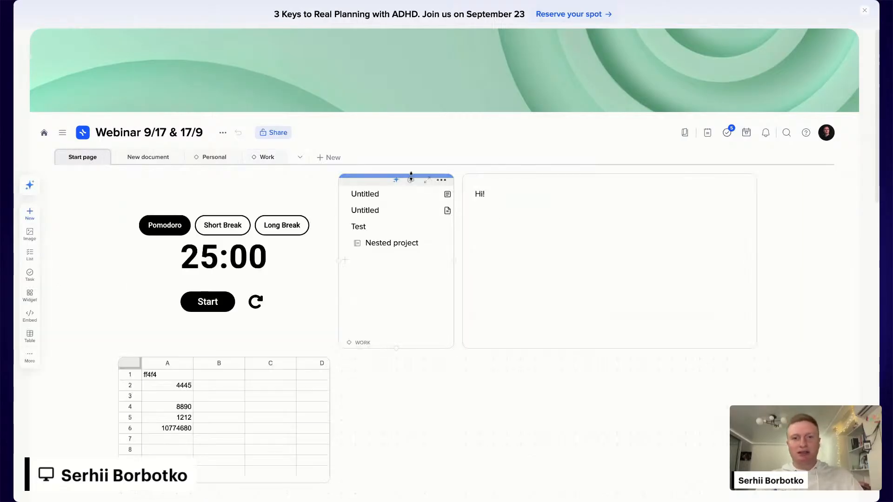
- Give the nested-project tile an S-size title reading "Work tile" and select its row in the Work table
{"action": "left_click", "coordinate": [410, 181]}
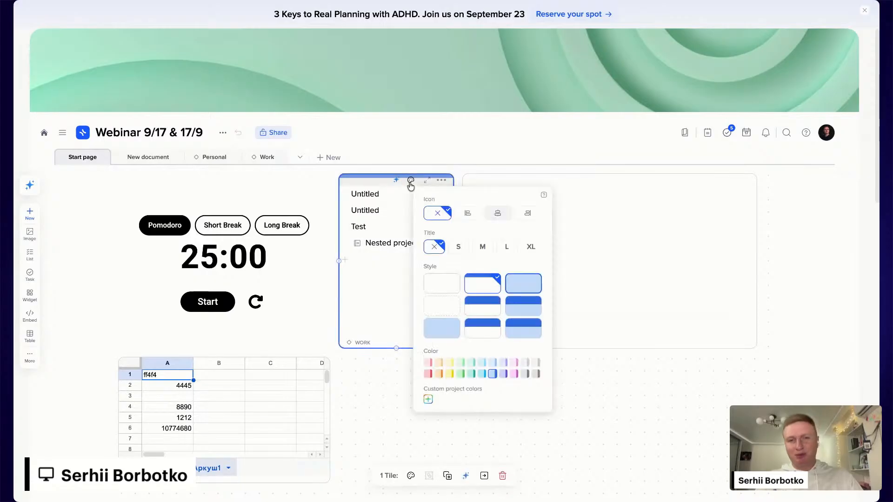
{"action": "left_click", "coordinate": [459, 246]}
{"action": "left_click", "coordinate": [377, 199]}
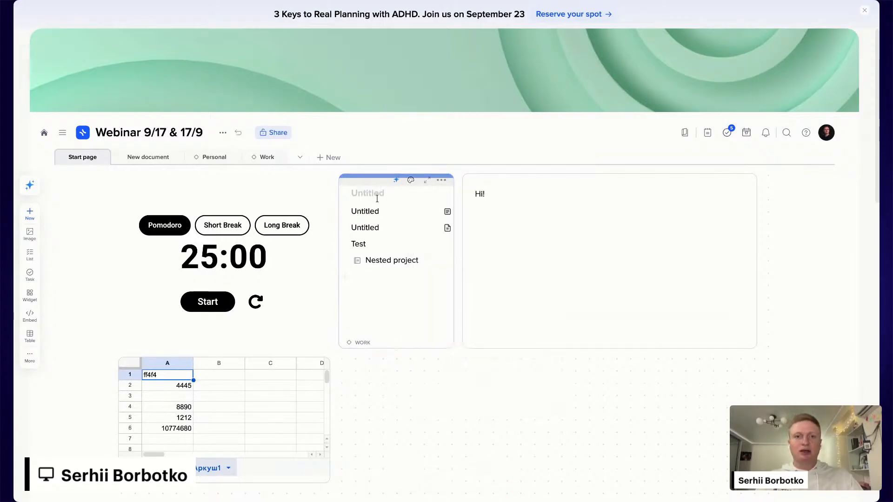
{"action": "left_click", "coordinate": [373, 194]}
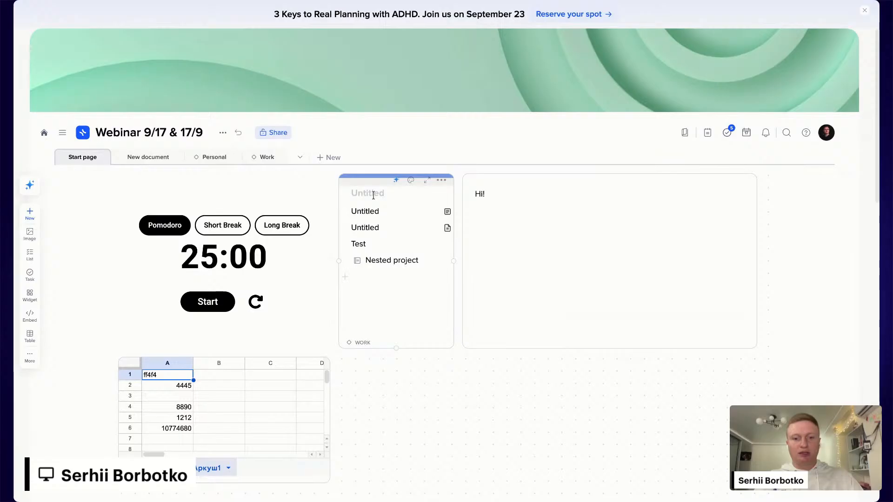
{"action": "type", "text": "Work tile"}
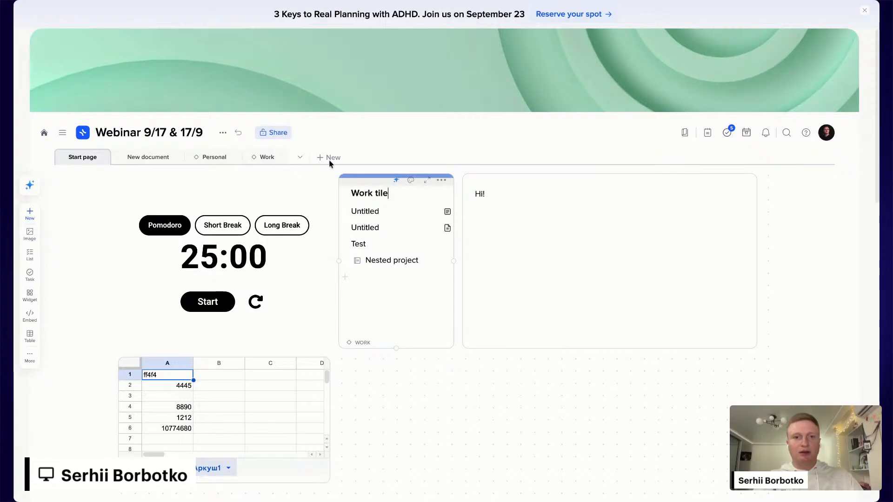
{"action": "left_click", "coordinate": [259, 157]}
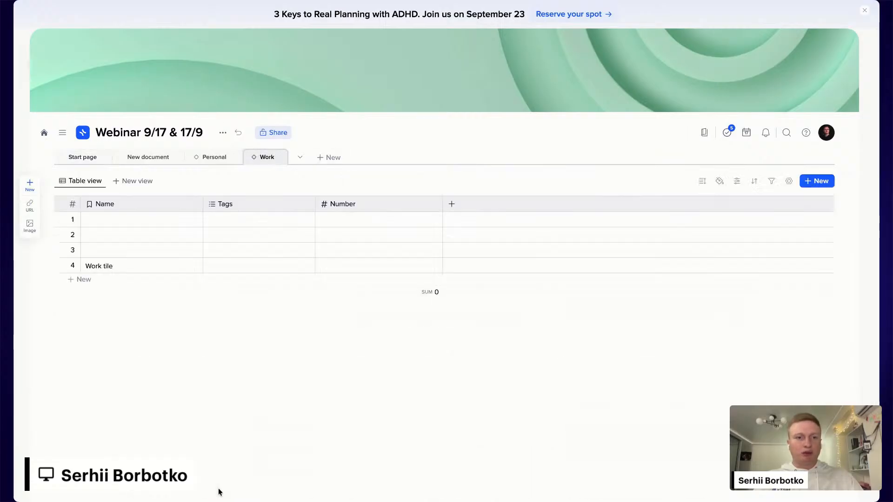
{"action": "left_click", "coordinate": [104, 267]}
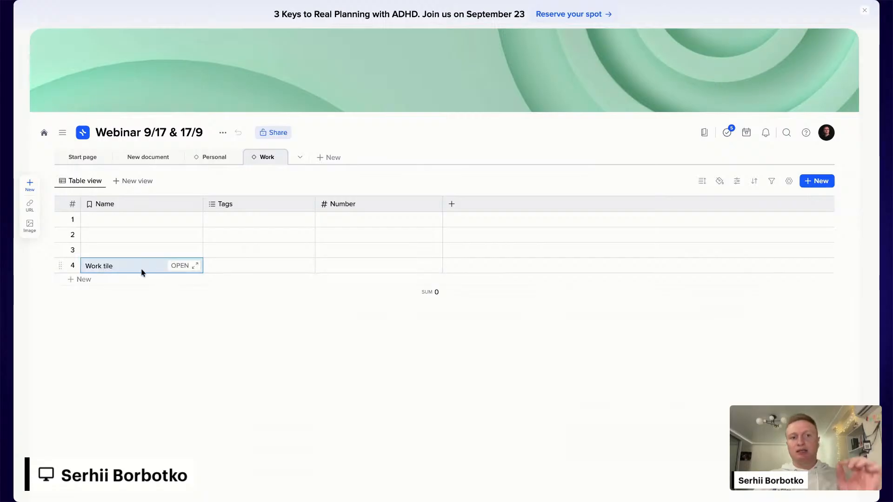
- Open the "Work tile" entry from the Work table, add the line "example one" to its content, and return to the Start page
{"action": "left_click", "coordinate": [193, 266]}
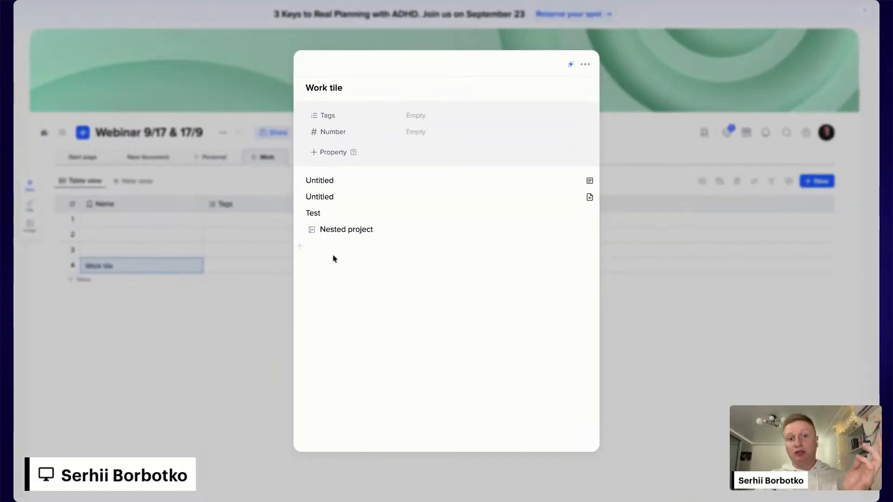
{"action": "left_click", "coordinate": [333, 259]}
{"action": "type", "text": "exa"}
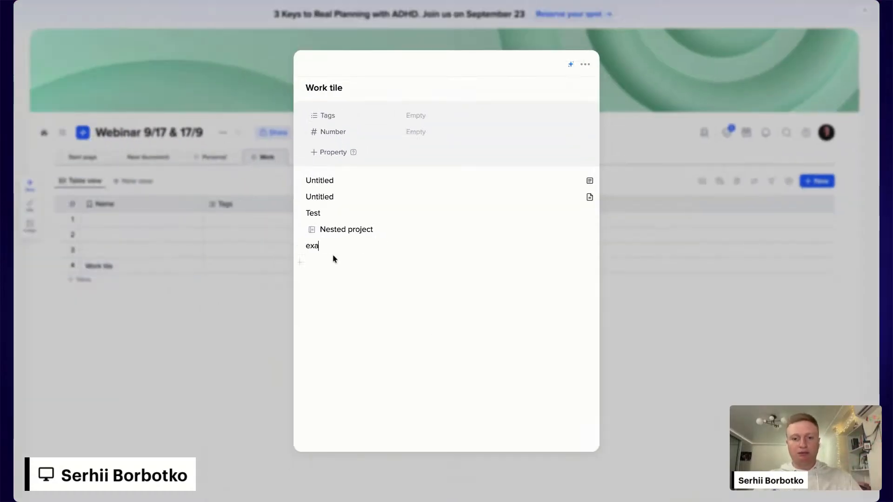
{"action": "type", "text": "mple one"}
{"action": "key", "text": "Return"}
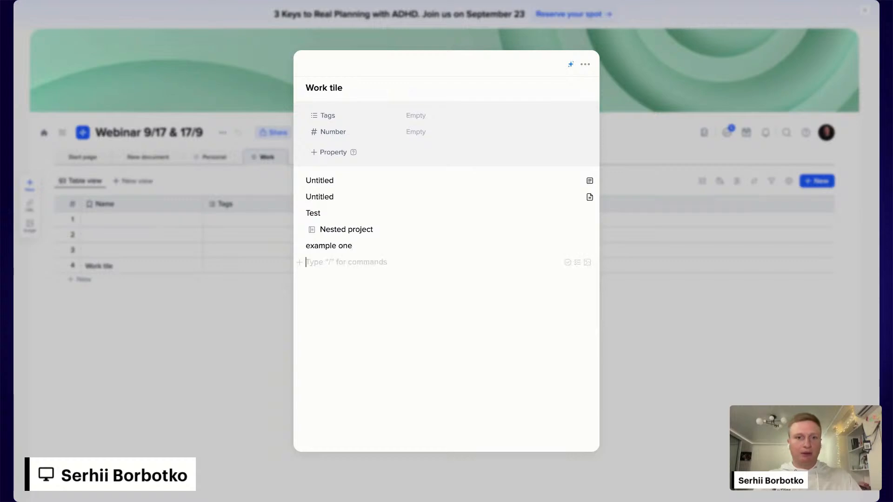
{"action": "left_click", "coordinate": [189, 263]}
{"action": "left_click", "coordinate": [92, 159]}
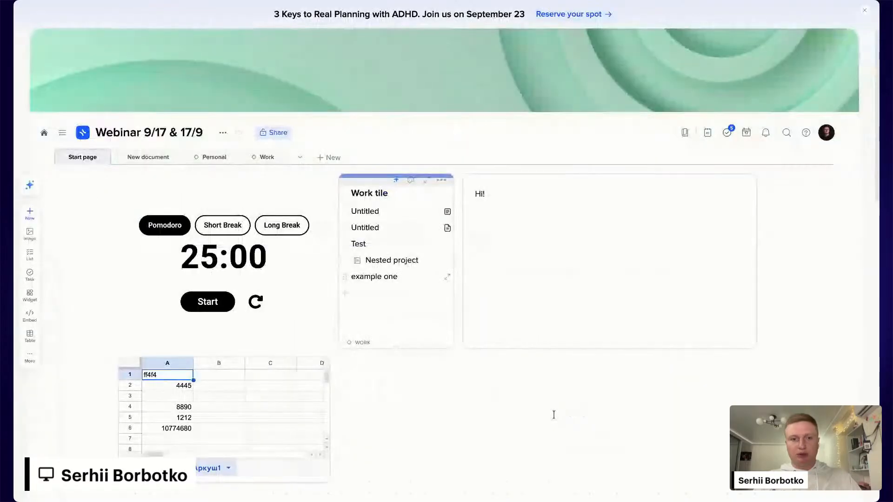
- Delete the embedded spreadsheet tile from the Start page and add the line "Personal stuff" to the "Hi!" tile
{"action": "left_click", "coordinate": [318, 363]}
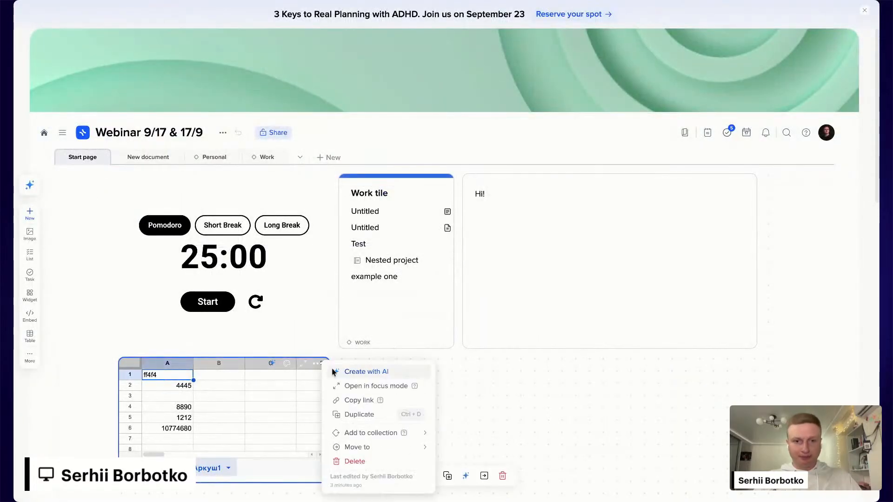
{"action": "left_click", "coordinate": [384, 461]}
{"action": "left_click", "coordinate": [570, 271]}
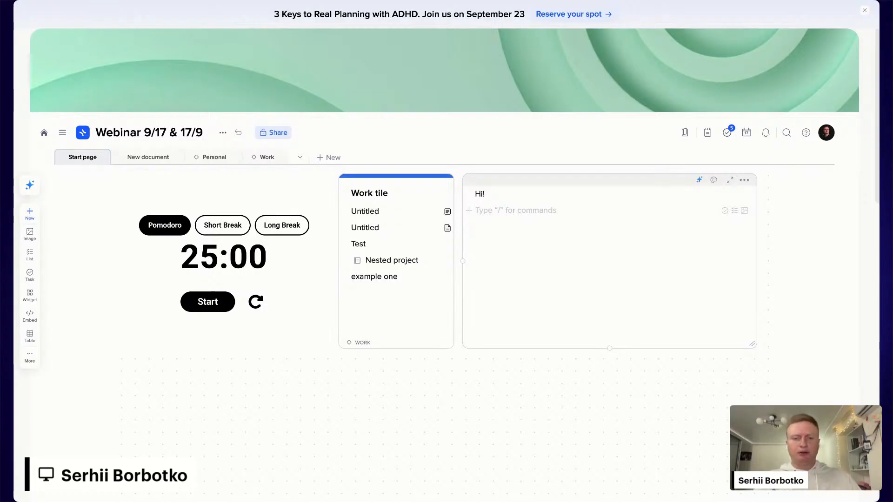
{"action": "type", "text": "Personal stuff"}
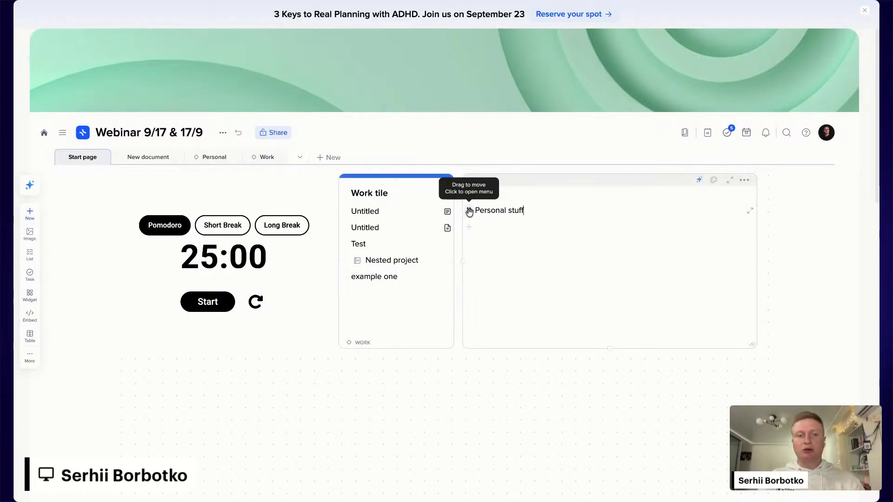
- Add the "Personal stuff" line to the Personal collection
{"action": "left_click", "coordinate": [469, 212]}
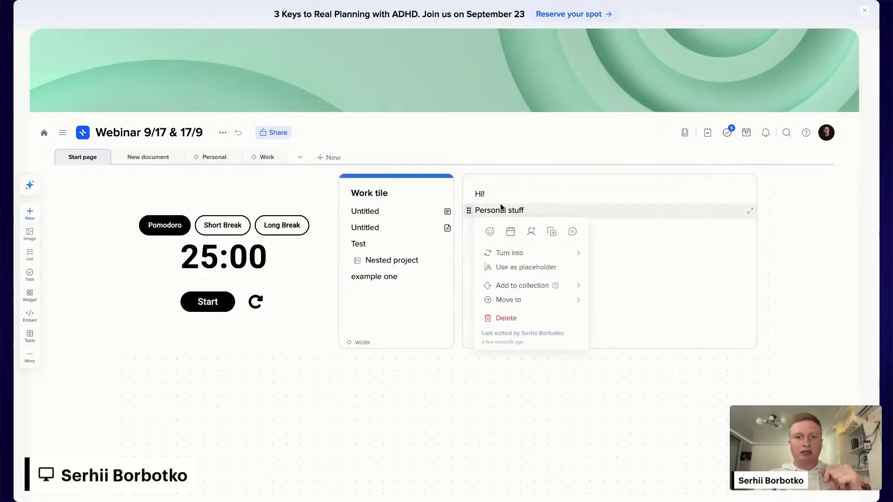
{"action": "mouse_move", "coordinate": [513, 286]}
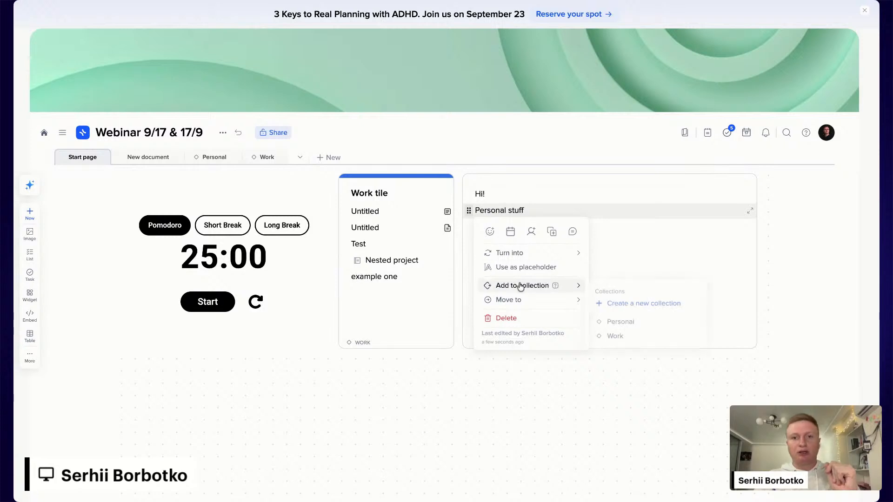
{"action": "left_click", "coordinate": [656, 329]}
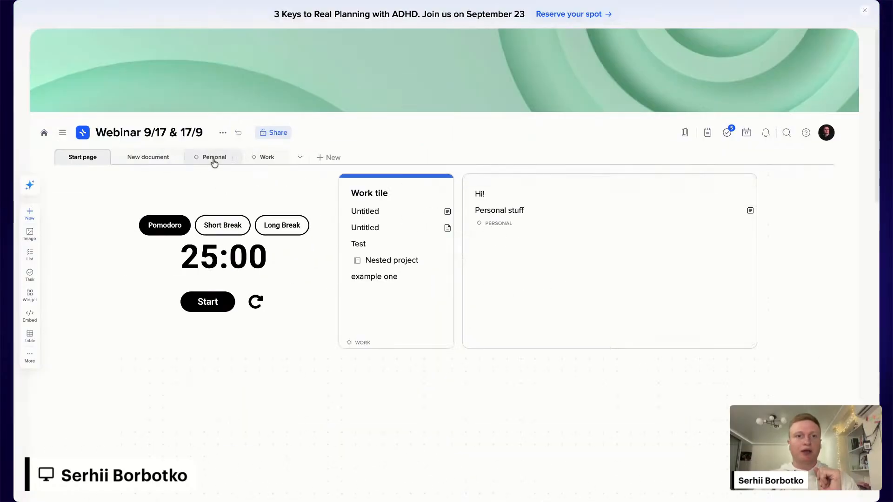
- Open the "Personal stuff" card on the Personal board and fill its content with the lines "sfsefefew" and "vrerv"
{"action": "left_click", "coordinate": [214, 161]}
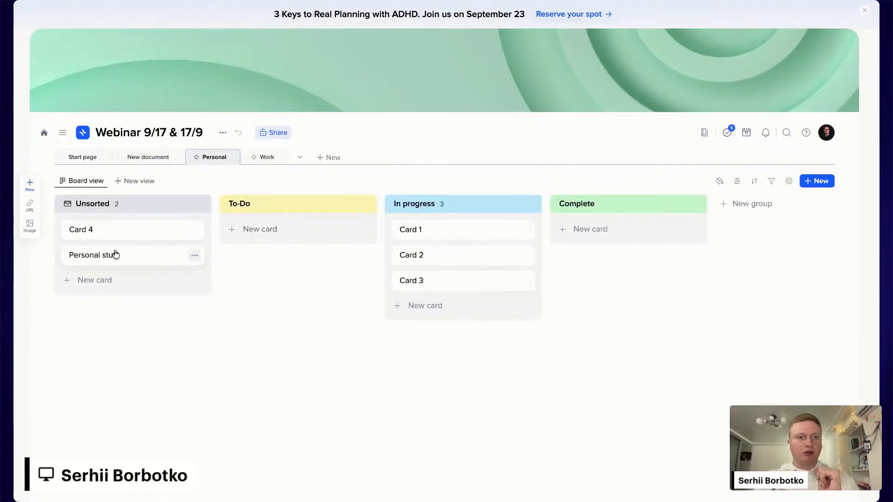
{"action": "left_click", "coordinate": [116, 255]}
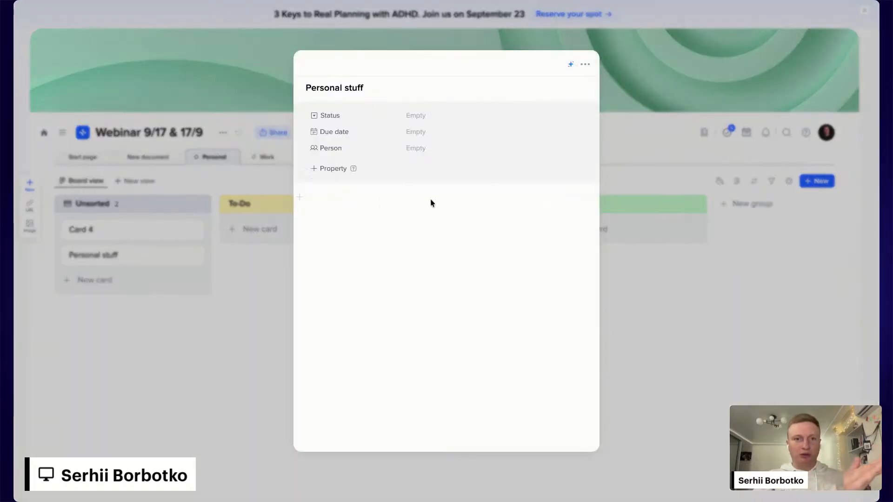
{"action": "left_click", "coordinate": [429, 197]}
{"action": "type", "text": "sfsefefew"}
{"action": "key", "text": "Return"}
{"action": "type", "text": "vre"}
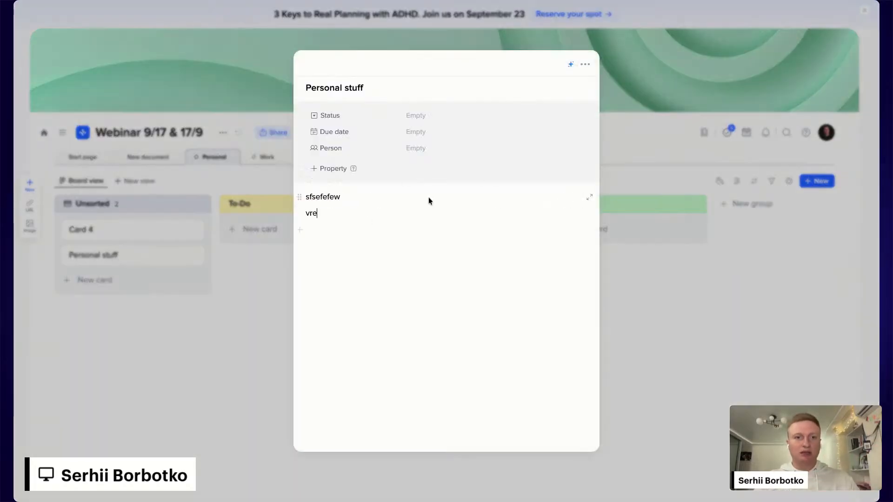
{"action": "type", "text": "rv"}
{"action": "key", "text": "Return"}
{"action": "left_click", "coordinate": [235, 183]}
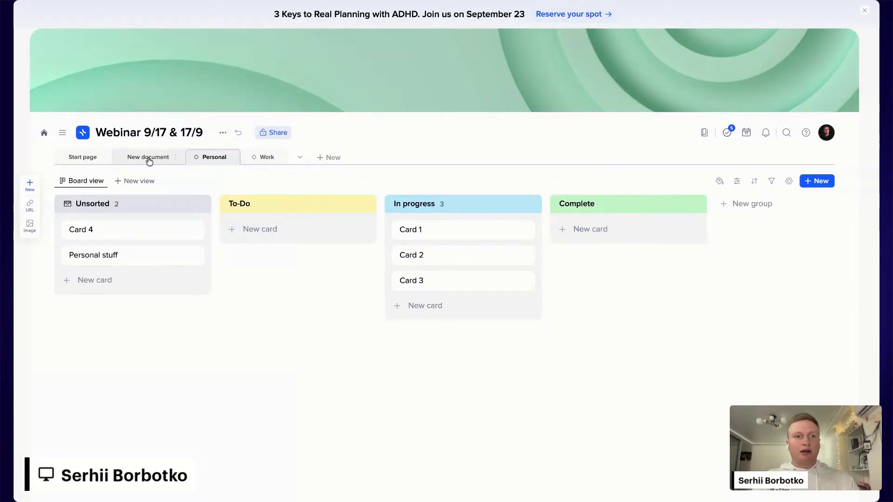
- Return to the Start page and view the synced content of the "Personal stuff" block in the "Hi!" tile
{"action": "left_click", "coordinate": [83, 157]}
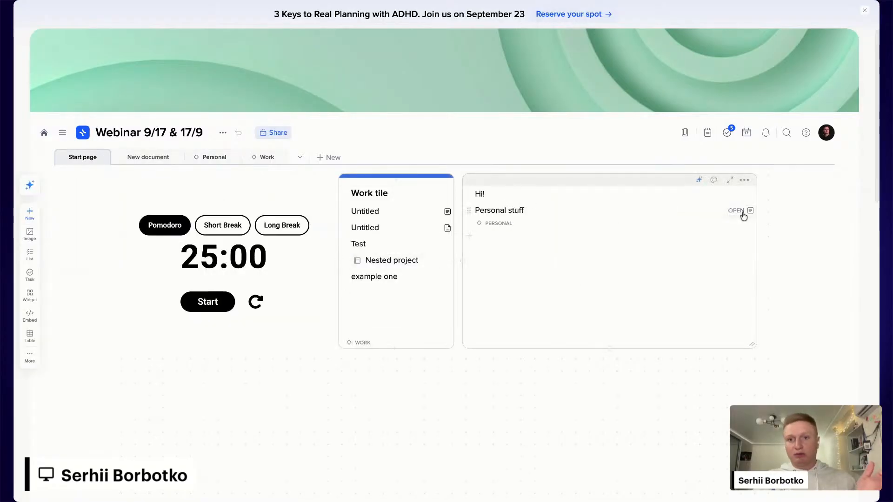
{"action": "left_click", "coordinate": [741, 213]}
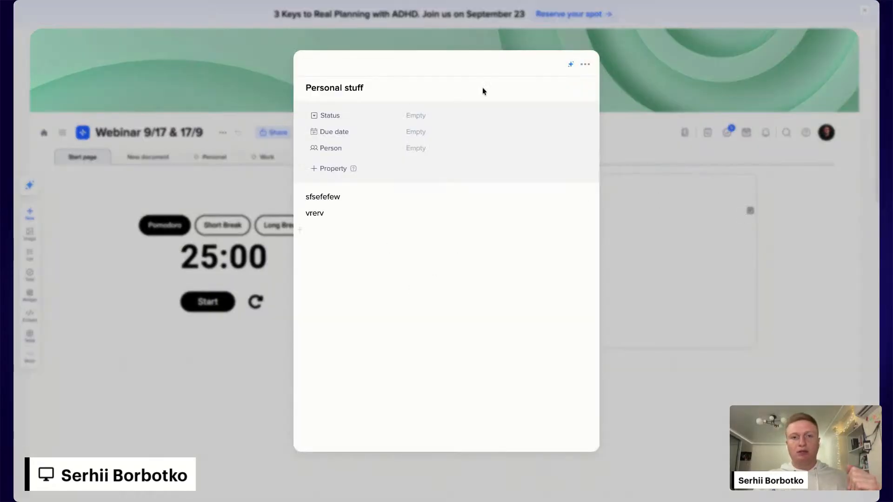
{"action": "left_click", "coordinate": [834, 264]}
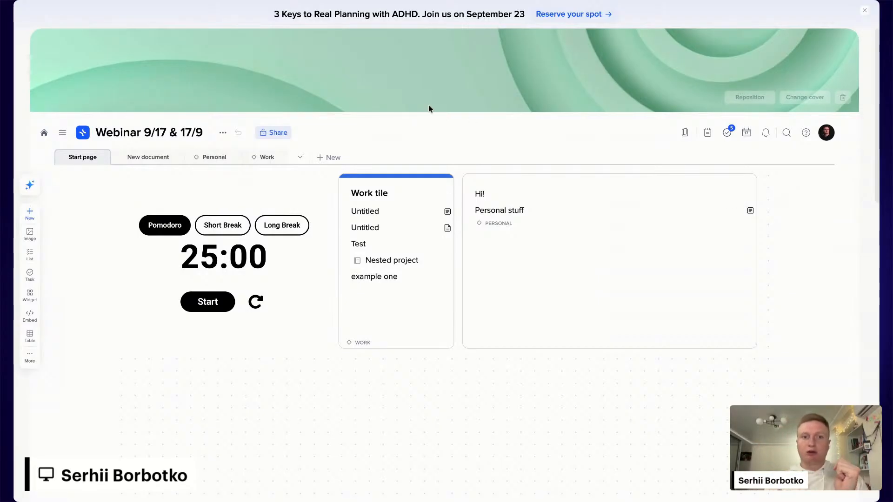
{"action": "left_click", "coordinate": [300, 156]}
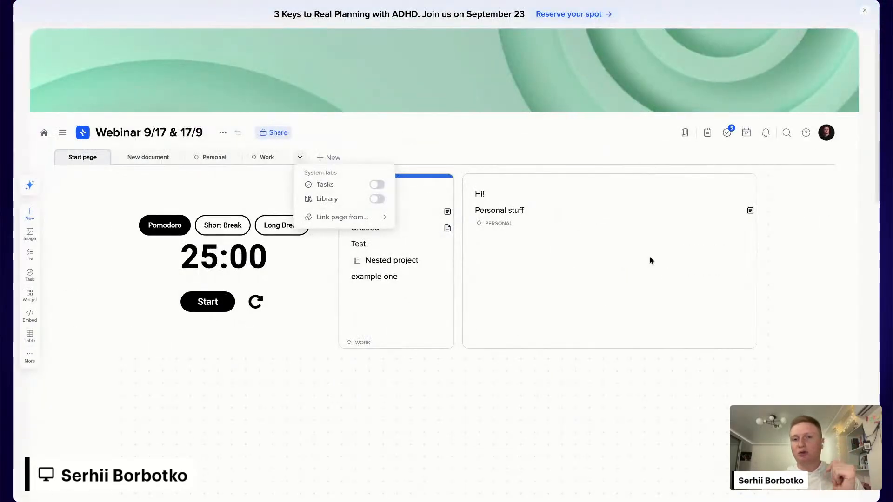
{"action": "left_click", "coordinate": [817, 274]}
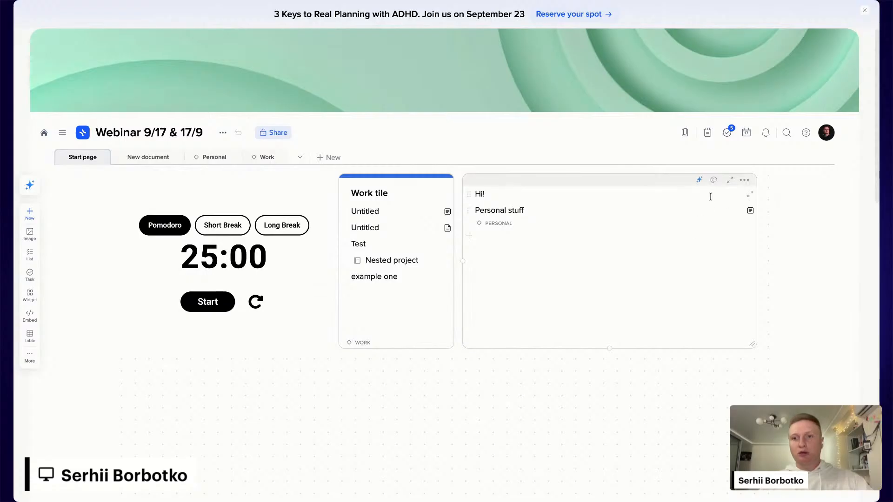
- Apply the fully filled light-blue style to the "Hi!" tile
{"action": "left_click", "coordinate": [714, 180]}
{"action": "left_click", "coordinate": [750, 328]}
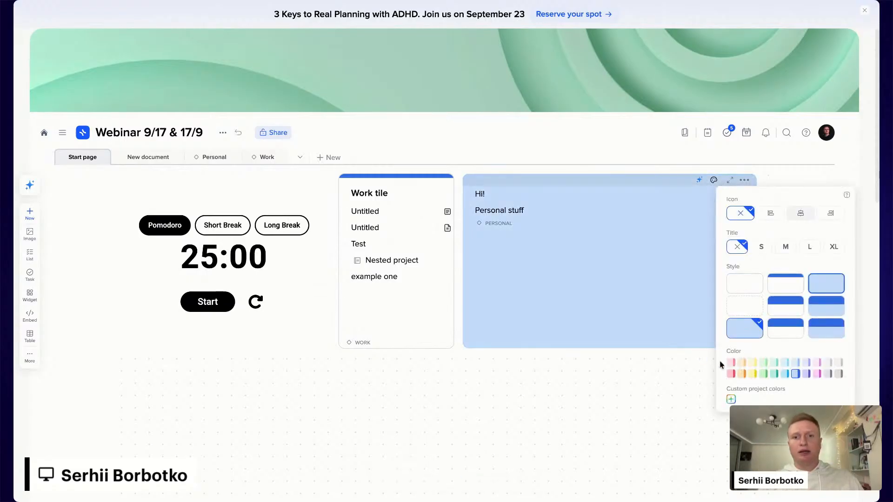
{"action": "left_click", "coordinate": [641, 315]}
{"action": "left_click", "coordinate": [381, 322]}
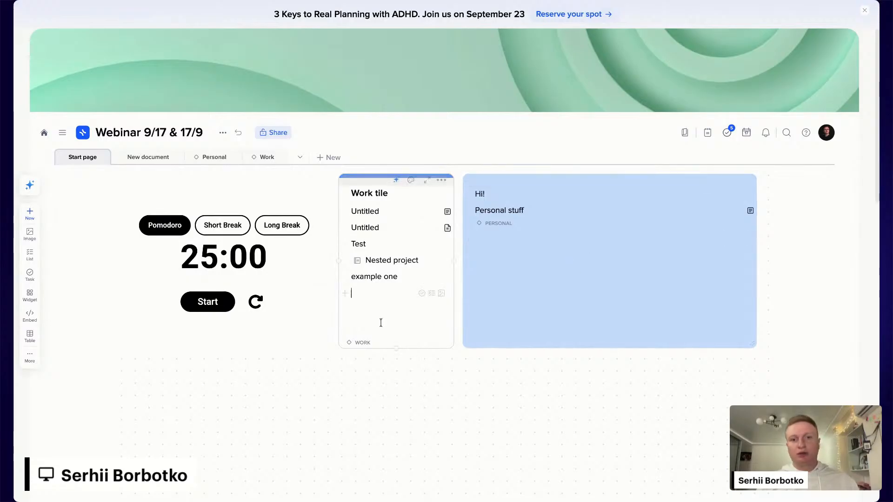
- Draw a new tile in the empty area below the Pomodoro timer and enter "Test text block" in it
{"action": "scroll", "coordinate": [381, 323], "scroll_direction": "down", "scroll_amount": 1}
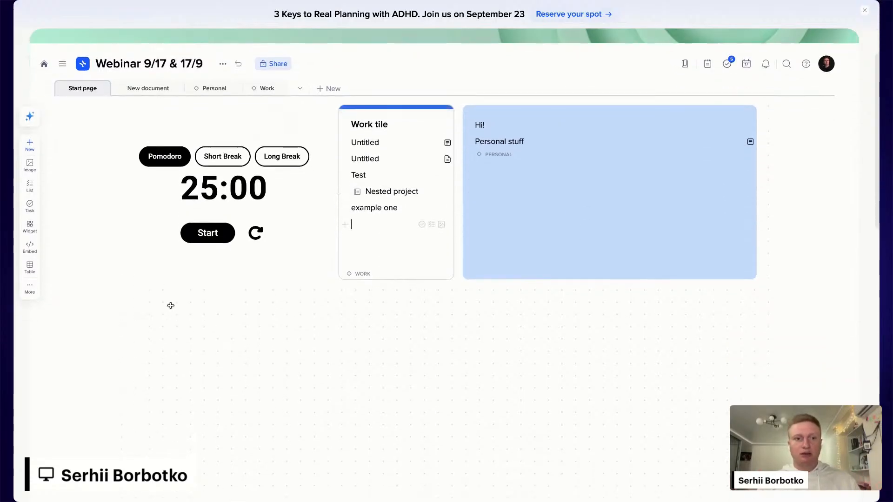
{"action": "left_click_drag", "start_coordinate": [139, 290], "coordinate": [440, 488]}
{"action": "left_click", "coordinate": [209, 328]}
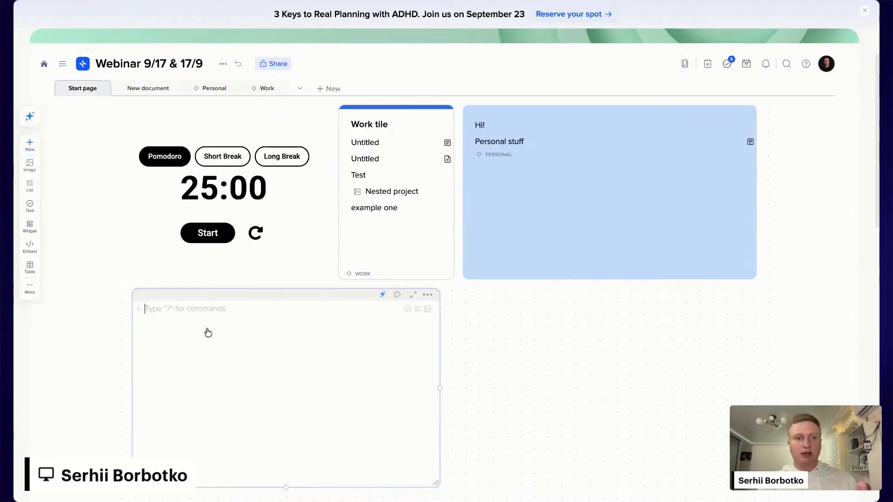
{"action": "type", "text": "Test"}
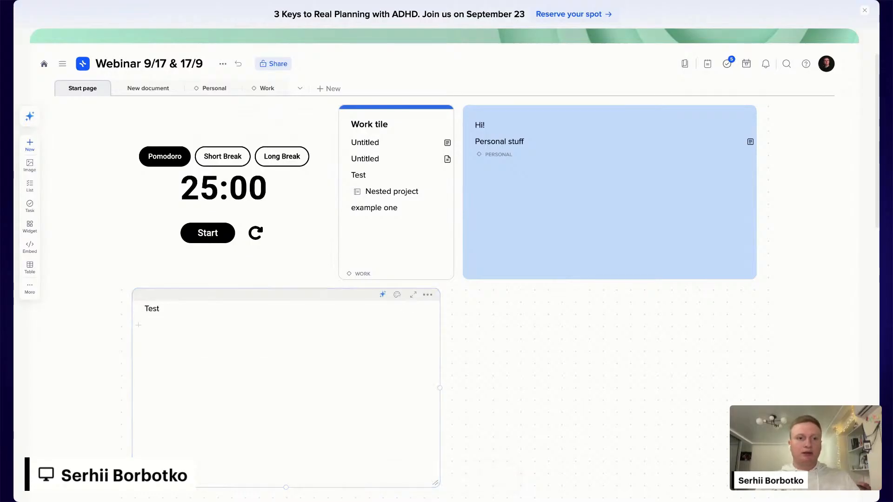
{"action": "type", "text": " text block"}
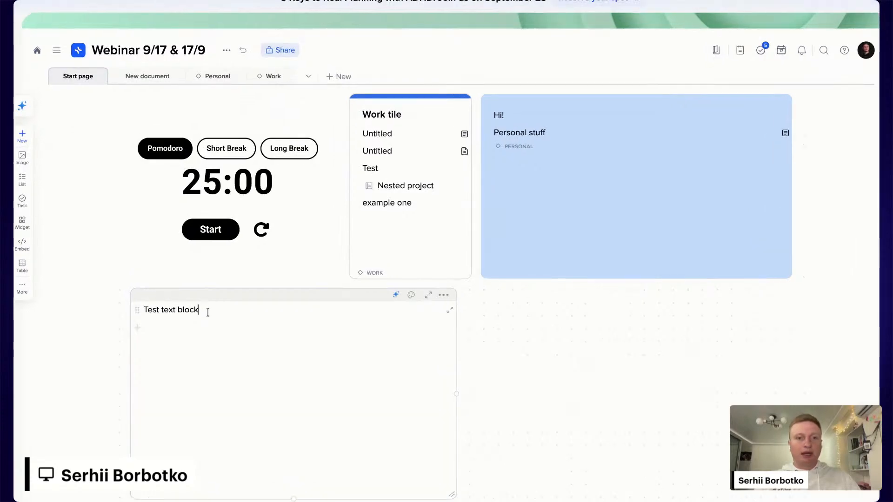
- Try bold and italic formatting on the word "block" in the new tile and clear both
{"action": "left_click_drag", "start_coordinate": [208, 312], "coordinate": [143, 311]}
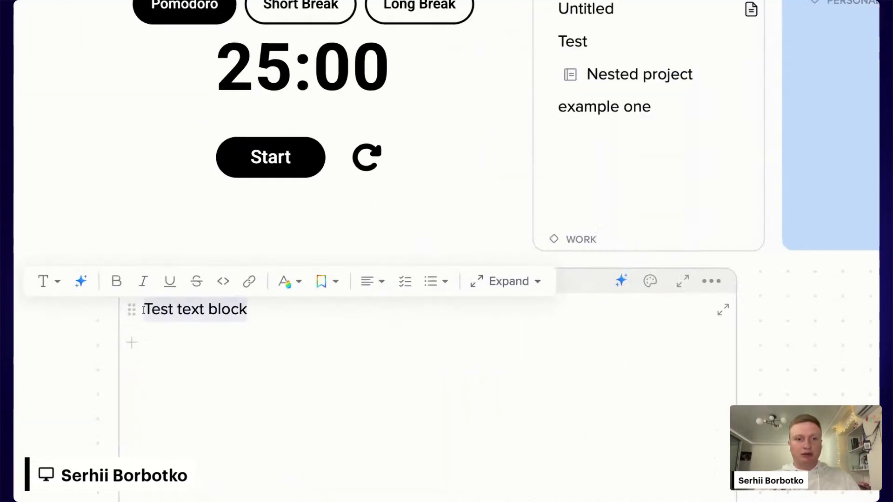
{"action": "triple_click", "coordinate": [233, 320]}
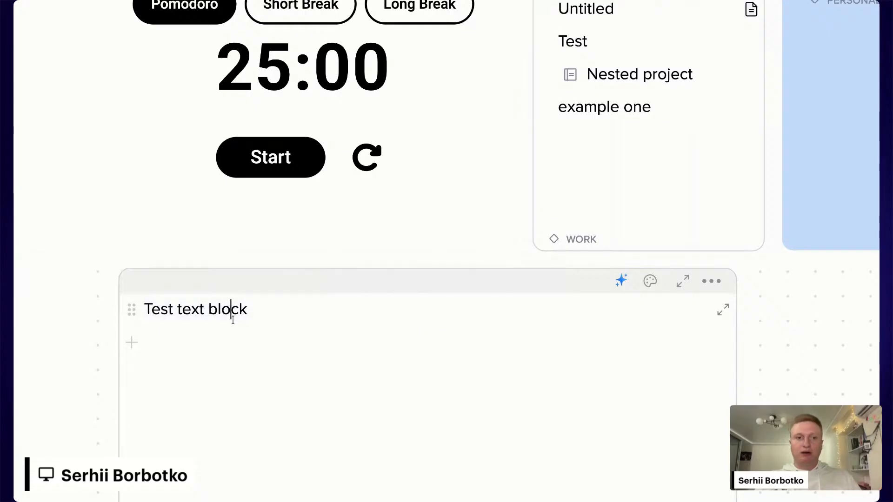
{"action": "double_click", "coordinate": [238, 316]}
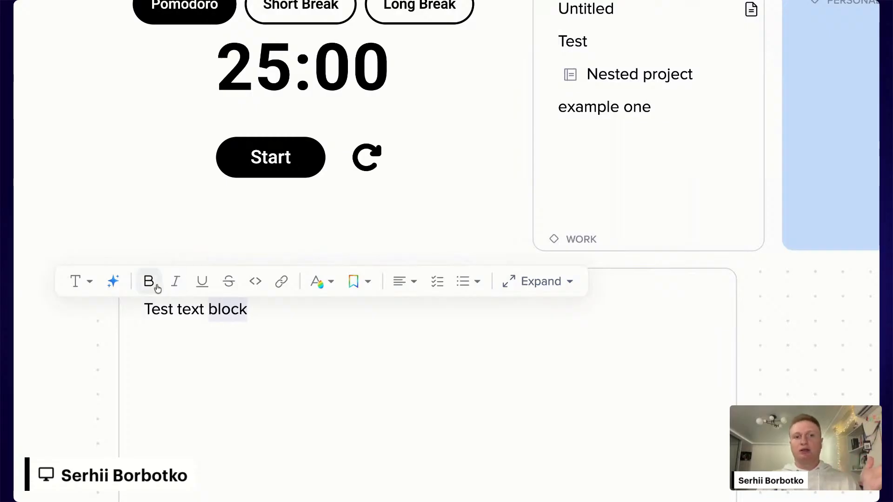
{"action": "left_click", "coordinate": [156, 287]}
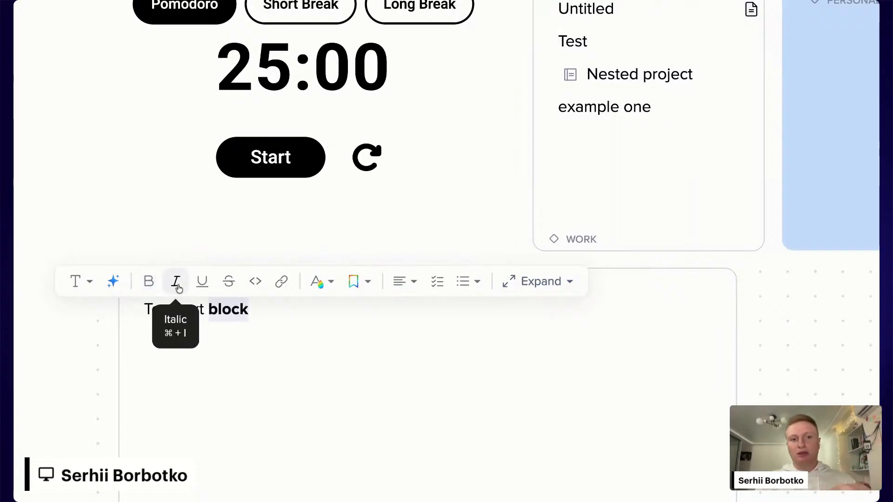
{"action": "left_click", "coordinate": [178, 287]}
{"action": "left_click", "coordinate": [176, 285]}
{"action": "left_click", "coordinate": [148, 281]}
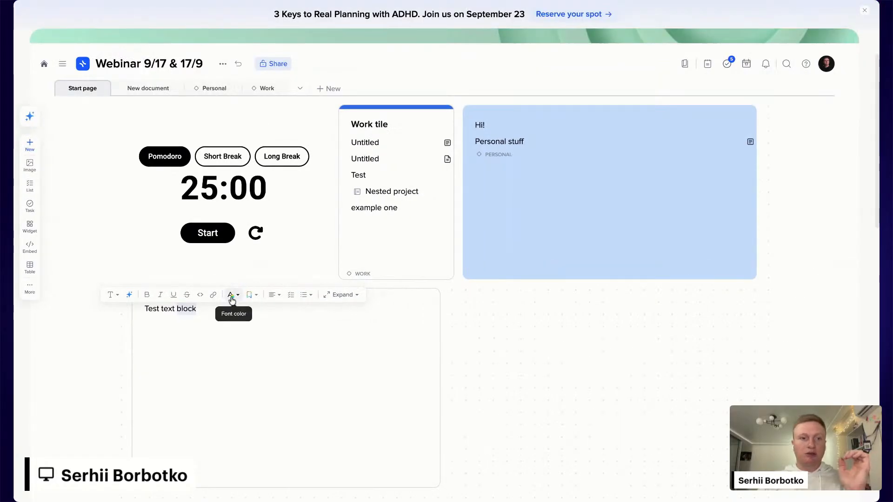
- Give the word "block" an orange highlight and a custom green text color, #9BD1B7, sampled from the cover image
{"action": "left_click", "coordinate": [231, 300]}
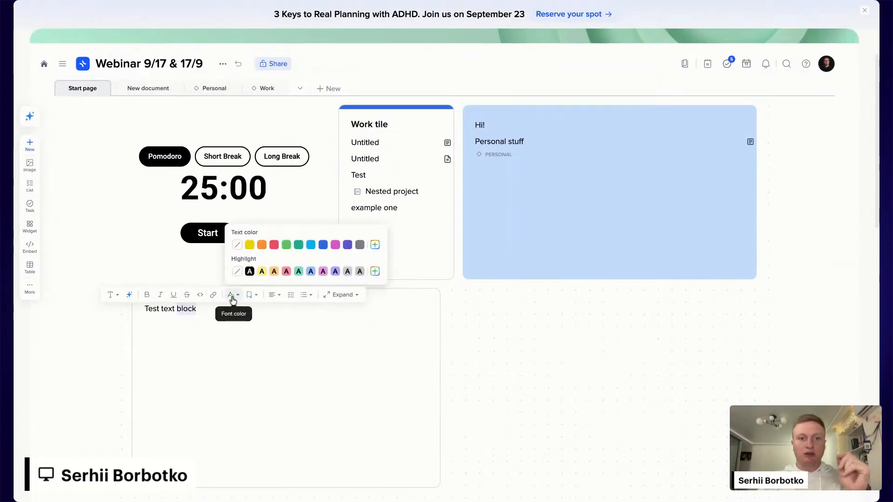
{"action": "left_click", "coordinate": [273, 273]}
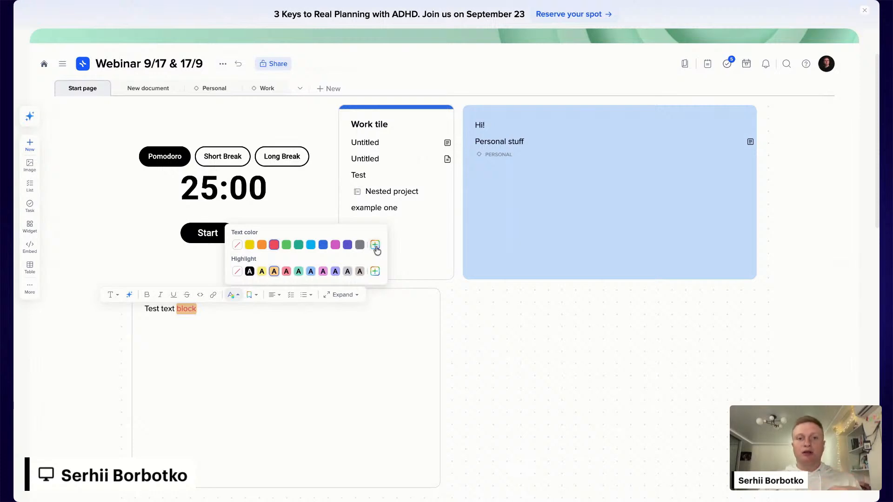
{"action": "left_click", "coordinate": [375, 245]}
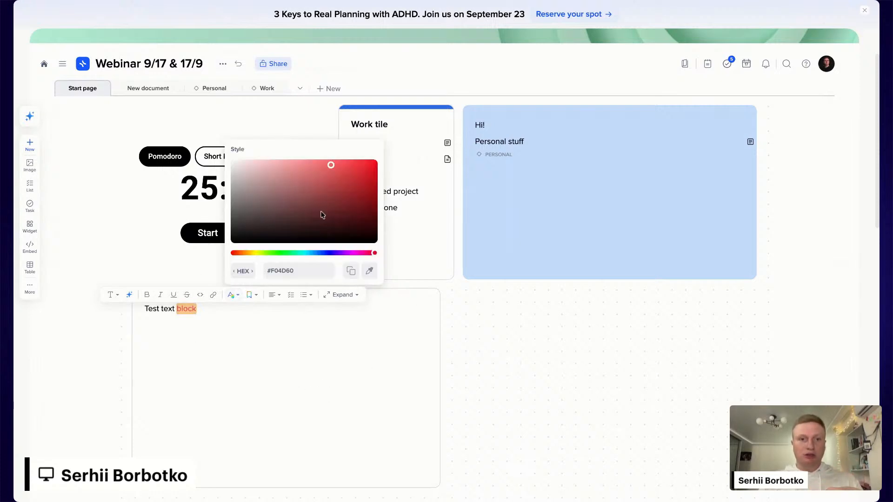
{"action": "left_click_drag", "start_coordinate": [300, 212], "coordinate": [353, 192]}
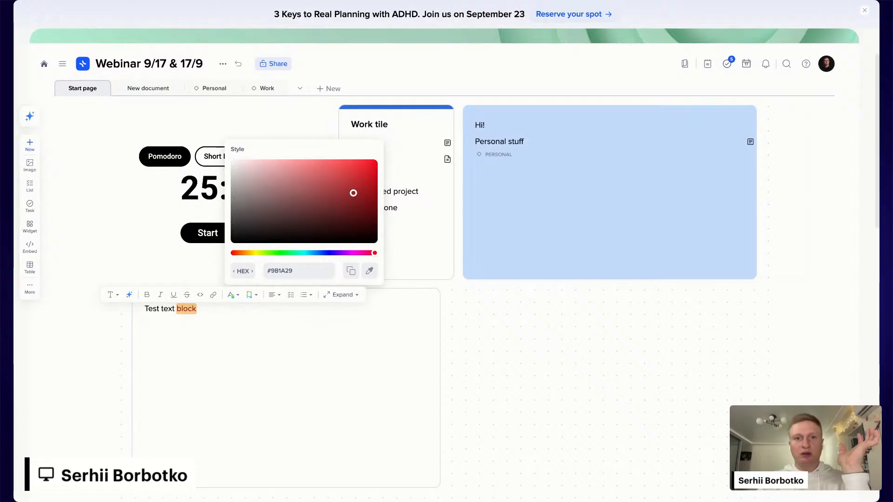
{"action": "left_click", "coordinate": [499, 40]}
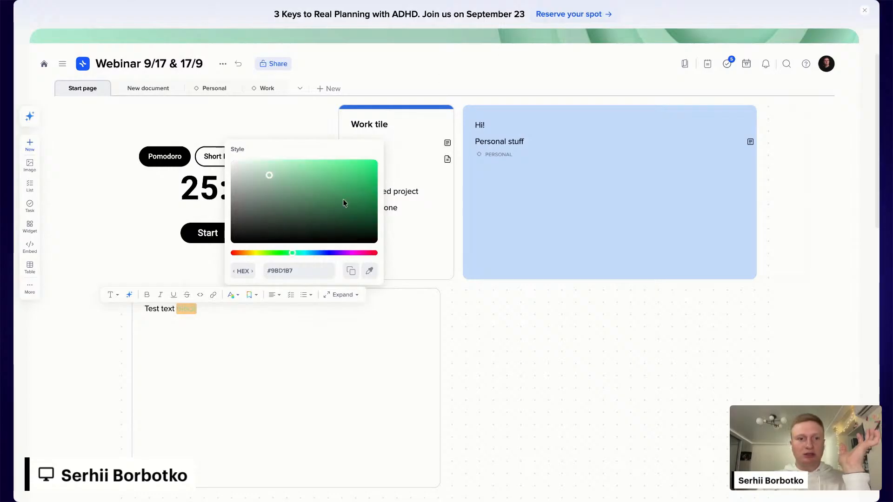
- Give the word "text" in the test tile a custom light-blue highlight sampled from the "Hi!" tile's background
{"action": "left_click", "coordinate": [215, 315]}
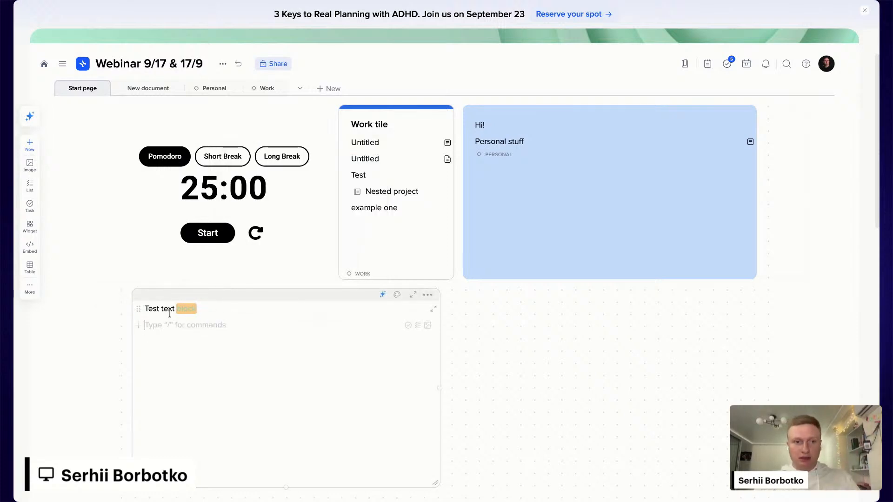
{"action": "double_click", "coordinate": [169, 309]}
{"action": "left_click", "coordinate": [211, 300]}
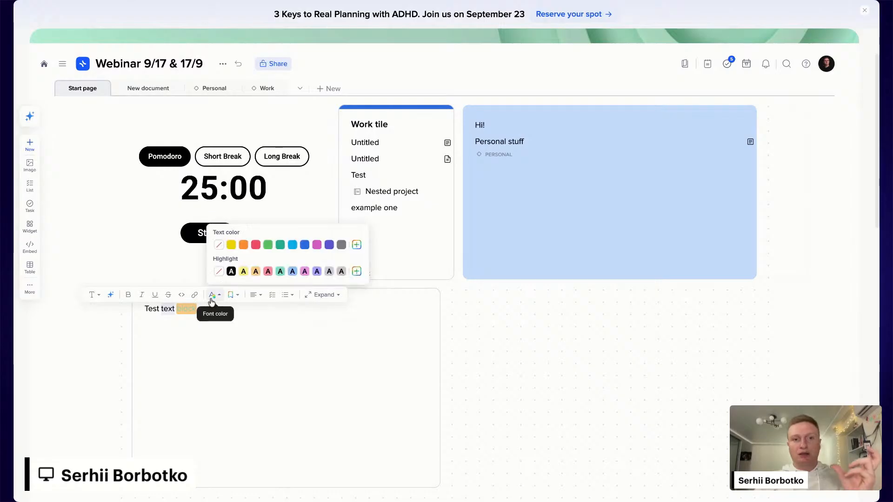
{"action": "left_click", "coordinate": [358, 273]}
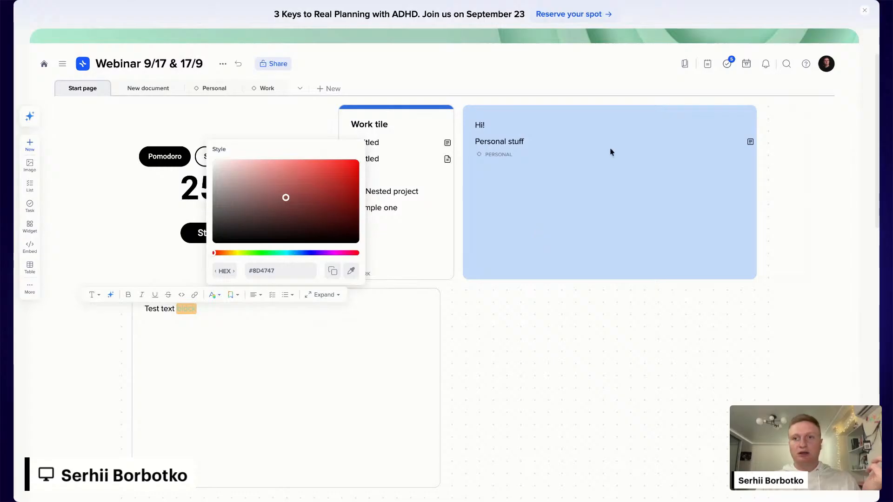
{"action": "left_click", "coordinate": [190, 321]}
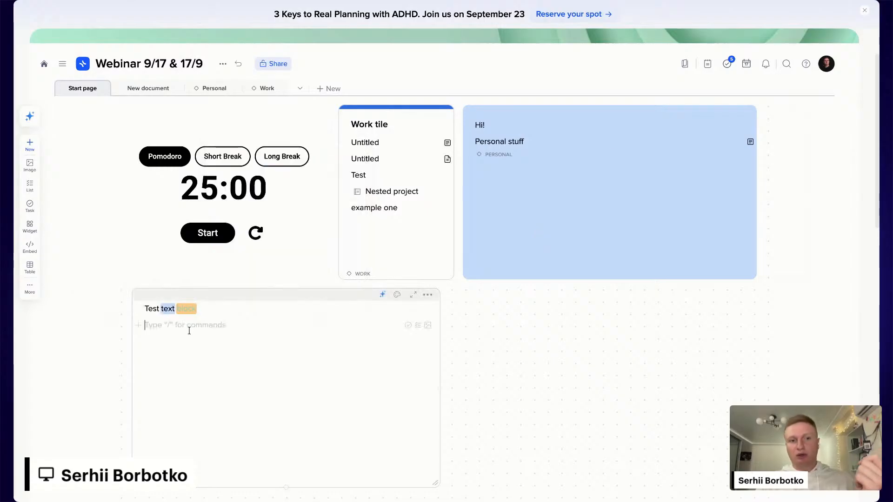
- Add a second line "Test" below "Test text block" and open the color banner choices for it
{"action": "type", "text": "Test"}
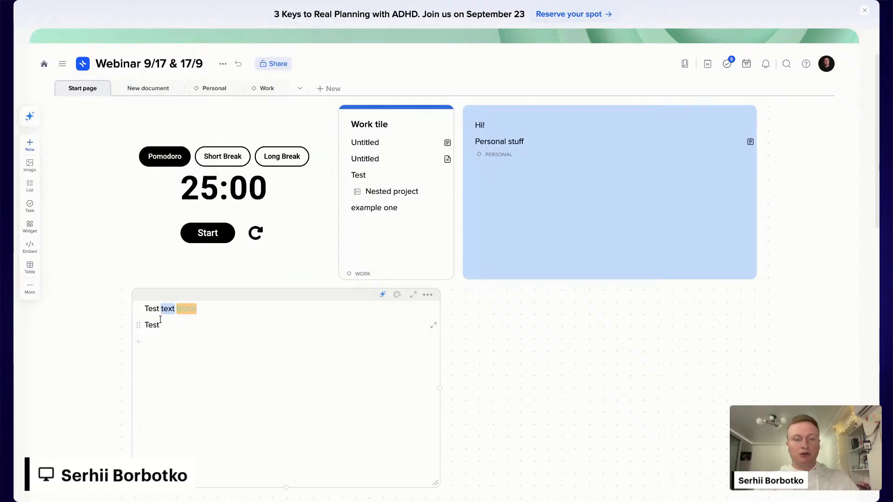
{"action": "key", "text": "super+a"}
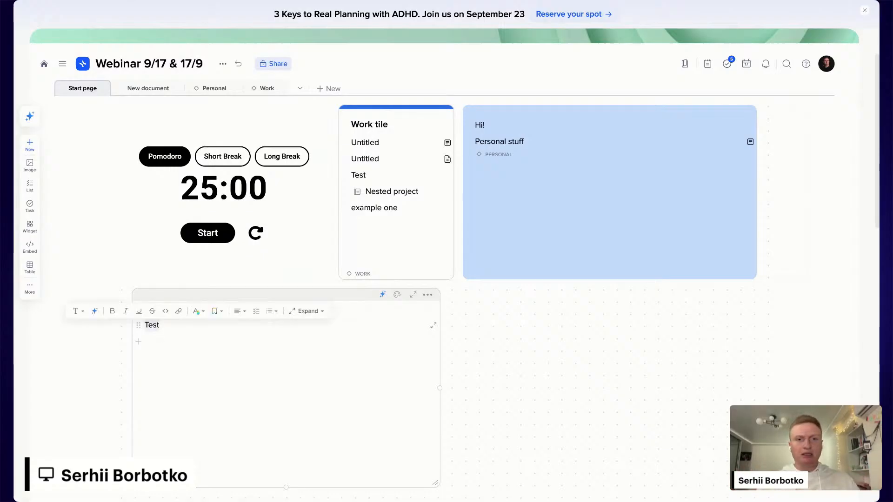
{"action": "left_click", "coordinate": [77, 311]}
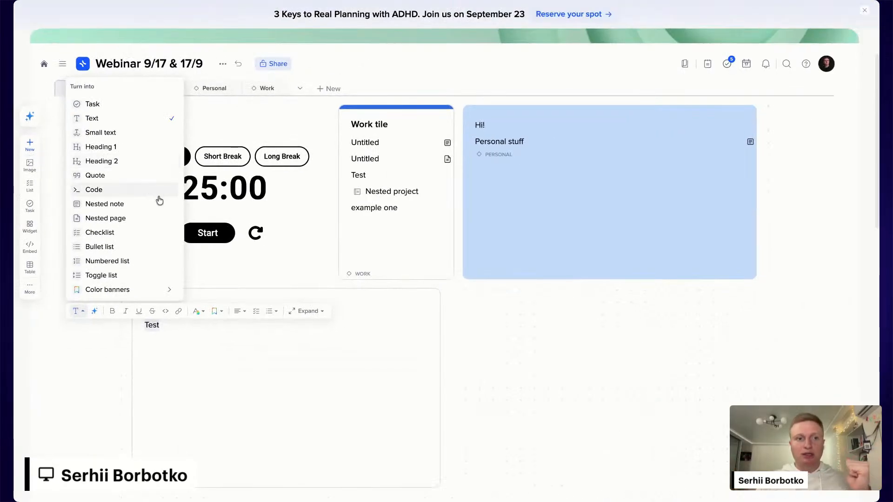
{"action": "left_click", "coordinate": [217, 313]}
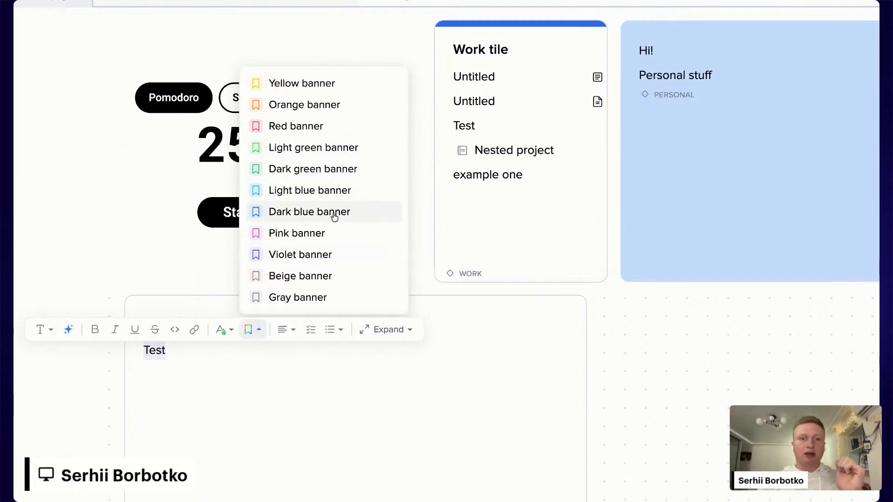
- Apply the light blue banner to the "Test" line in the text tile
{"action": "left_click", "coordinate": [342, 193]}
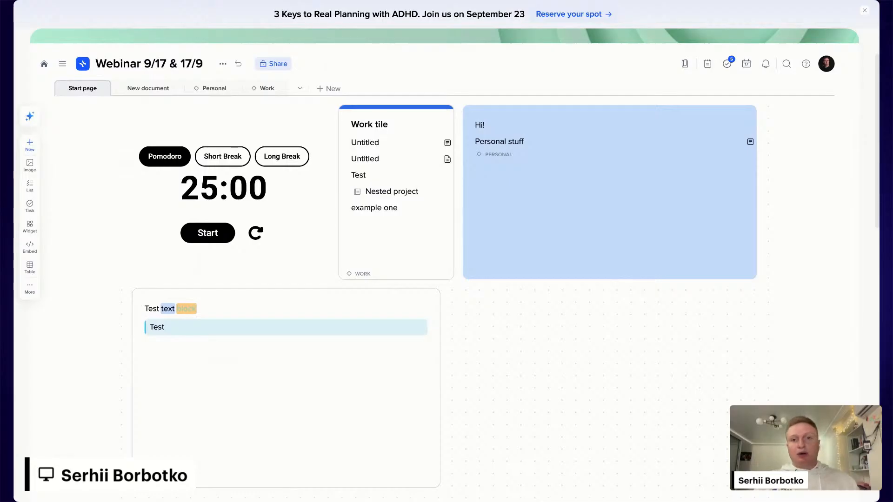
- Draw a new tile beside the text tile, under the blue Personal tile, and start it with a task
{"action": "scroll", "coordinate": [572, 389], "scroll_direction": "up", "scroll_amount": 1}
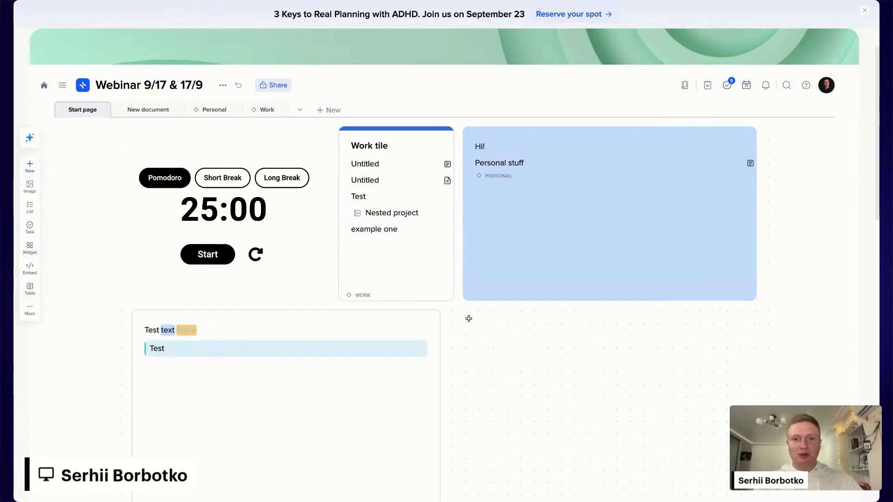
{"action": "left_click_drag", "start_coordinate": [451, 312], "coordinate": [739, 472]}
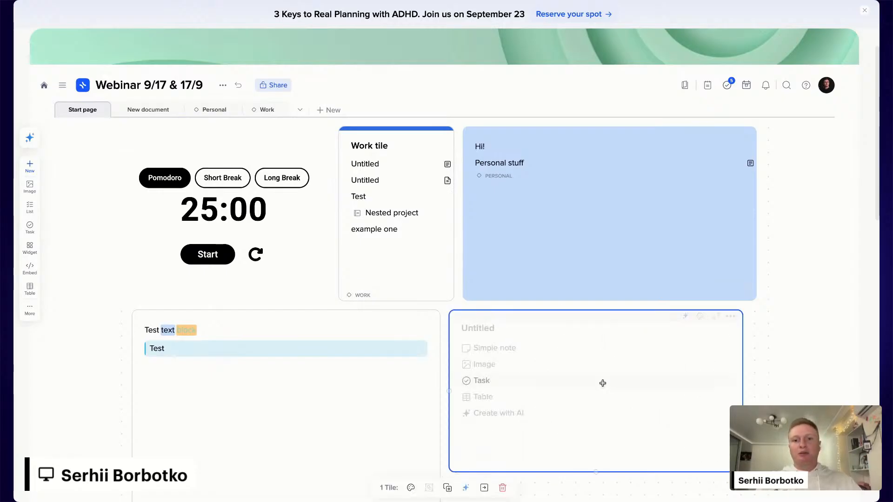
{"action": "left_click", "coordinate": [537, 386]}
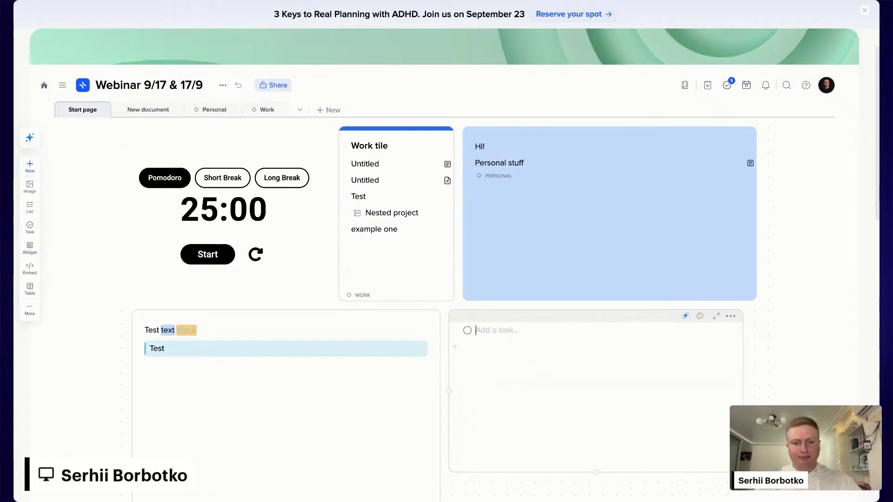
- Name the new task "Task with" followed by the three participants' names and set it due today
{"action": "type", "text": "Task wi"}
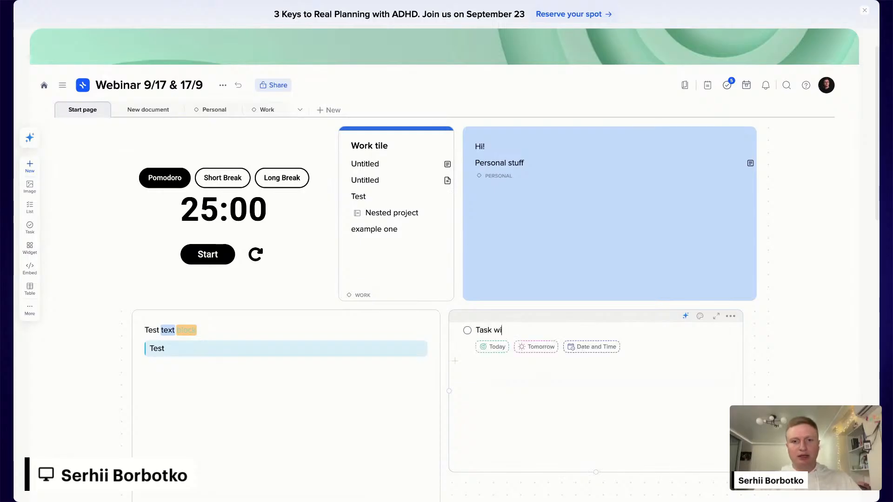
{"action": "type", "text": "th Willow"}
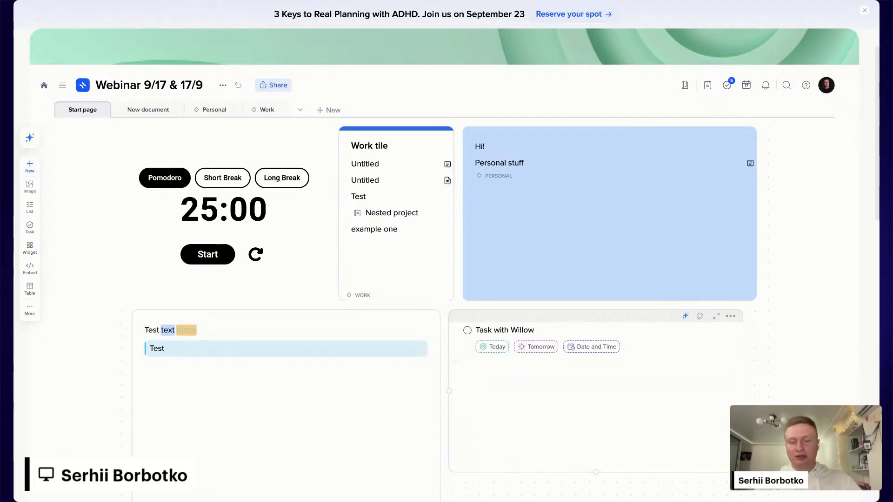
{"action": "type", "text": ", Staci, ZEE"}
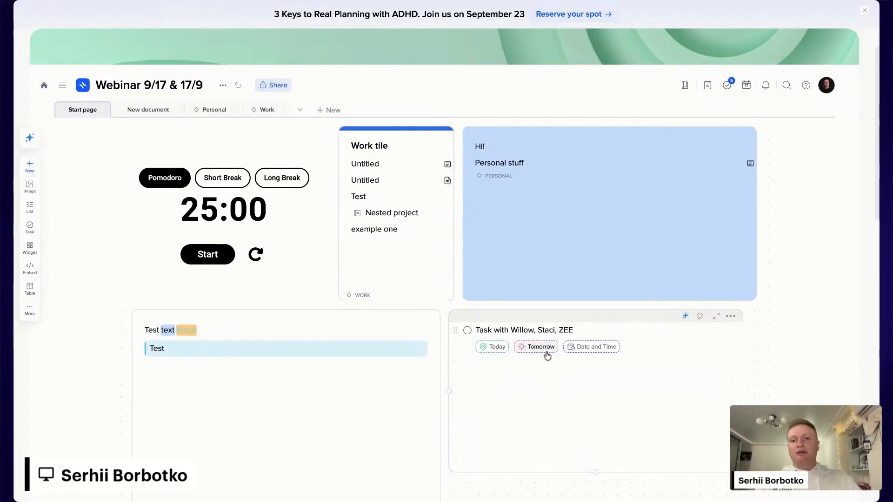
{"action": "left_click", "coordinate": [498, 351]}
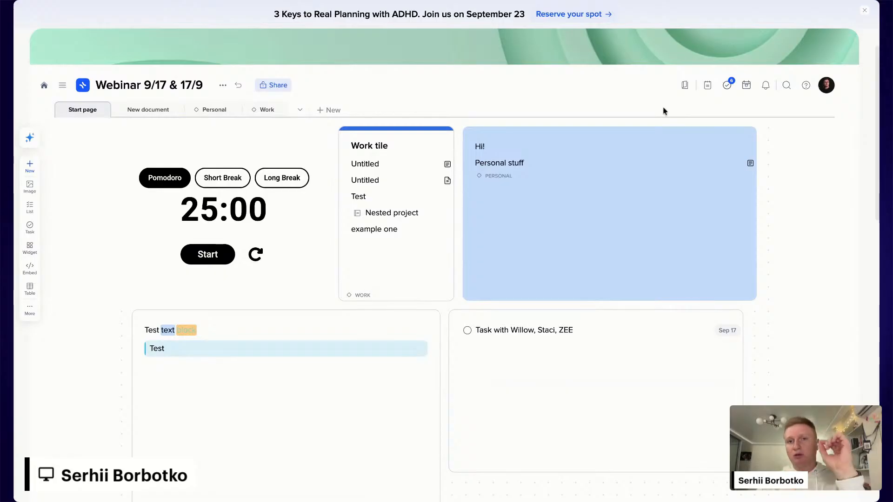
- Look up the new task among today's tasks and events in the task overview, and close the overview
{"action": "left_click", "coordinate": [727, 88]}
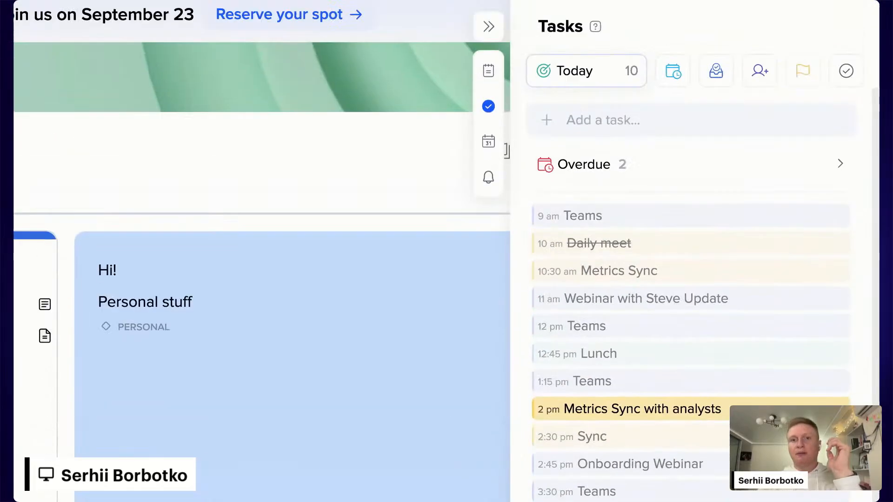
{"action": "scroll", "coordinate": [765, 62], "scroll_direction": "down", "scroll_amount": 2}
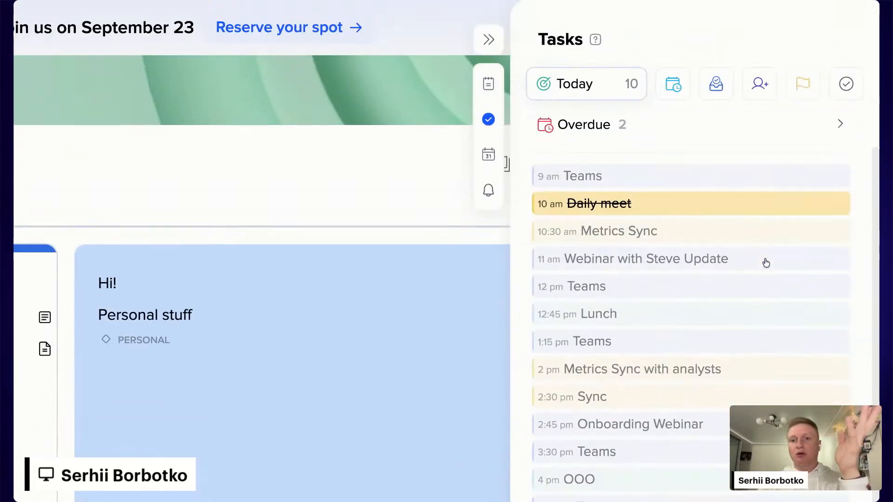
{"action": "scroll", "coordinate": [674, 255], "scroll_direction": "up", "scroll_amount": 1}
{"action": "scroll", "coordinate": [674, 255], "scroll_direction": "down", "scroll_amount": 1}
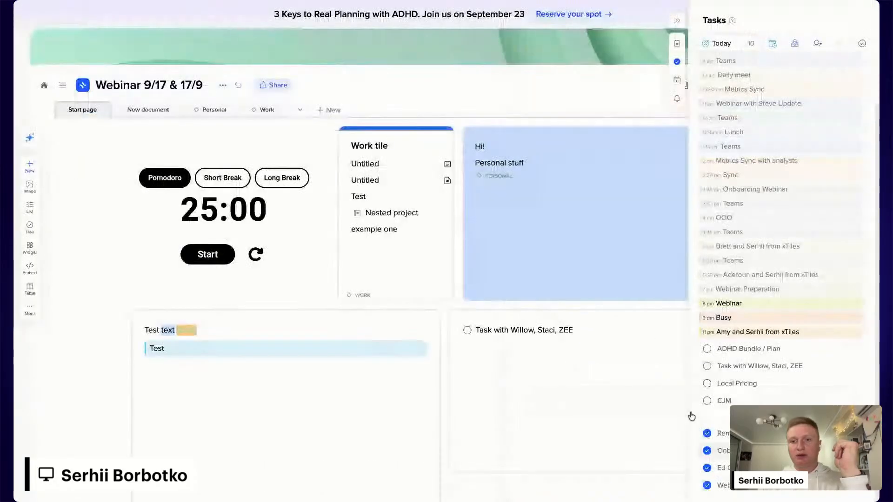
{"action": "left_click", "coordinate": [754, 366]}
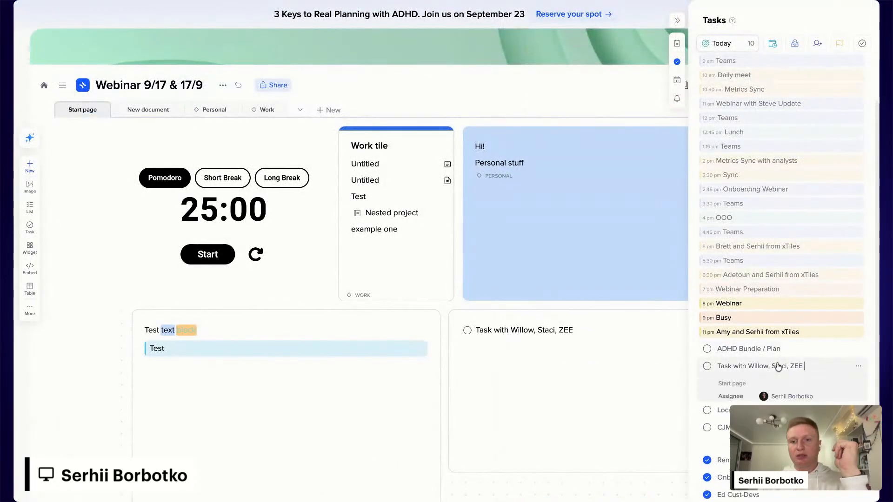
{"action": "left_click", "coordinate": [673, 381]}
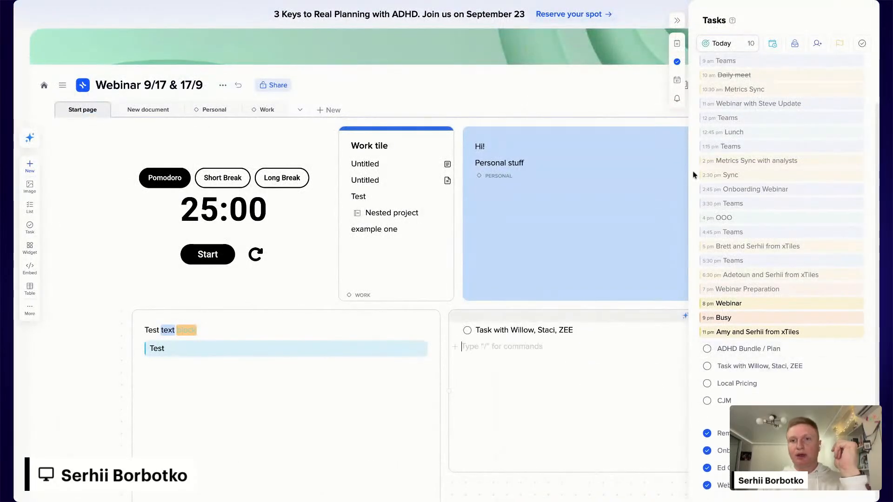
{"action": "left_click", "coordinate": [677, 21]}
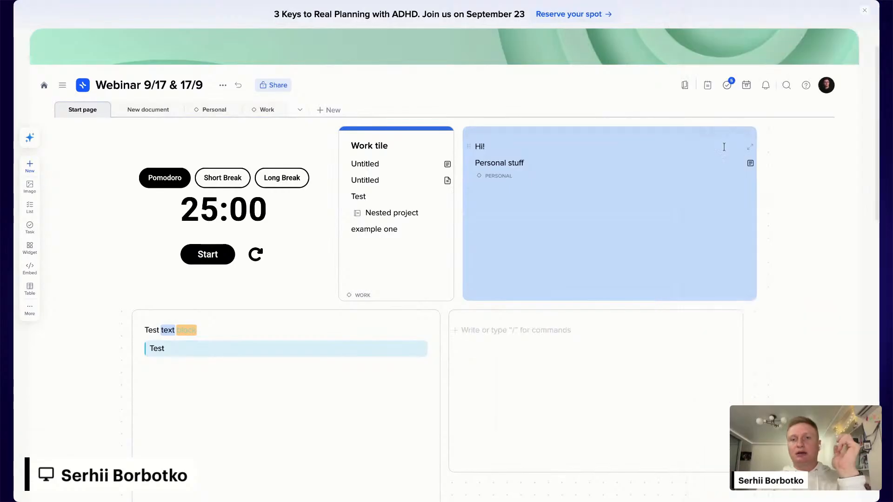
- Enable the Tasks system tab for the project and select the new task's name, due date and assignee cells
{"action": "scroll", "coordinate": [733, 275], "scroll_direction": "down", "scroll_amount": 3}
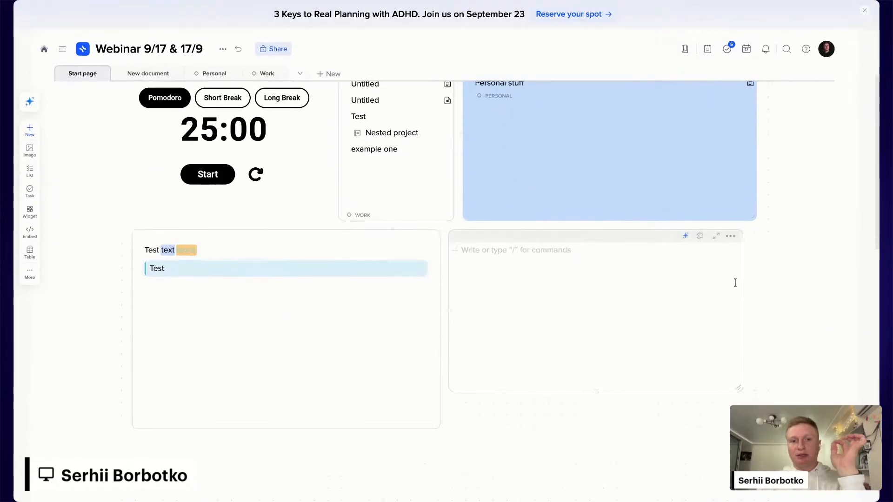
{"action": "scroll", "coordinate": [735, 283], "scroll_direction": "up", "scroll_amount": 3}
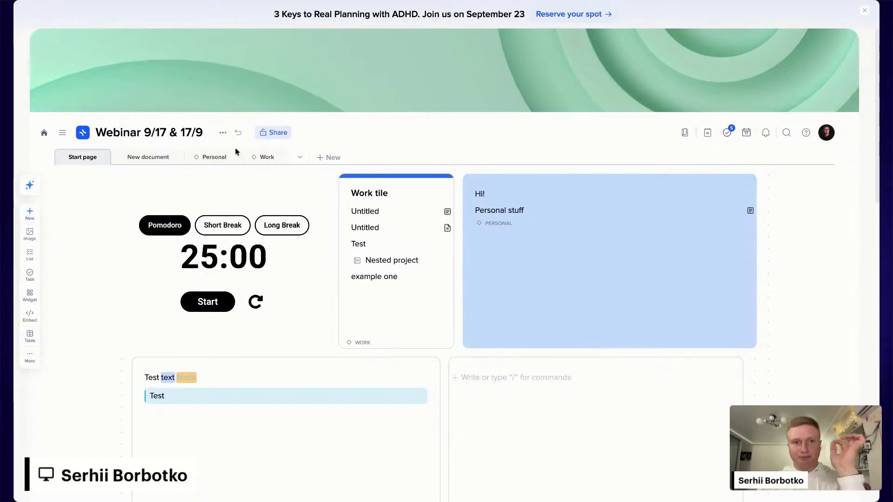
{"action": "left_click", "coordinate": [300, 156]}
{"action": "left_click", "coordinate": [374, 185]}
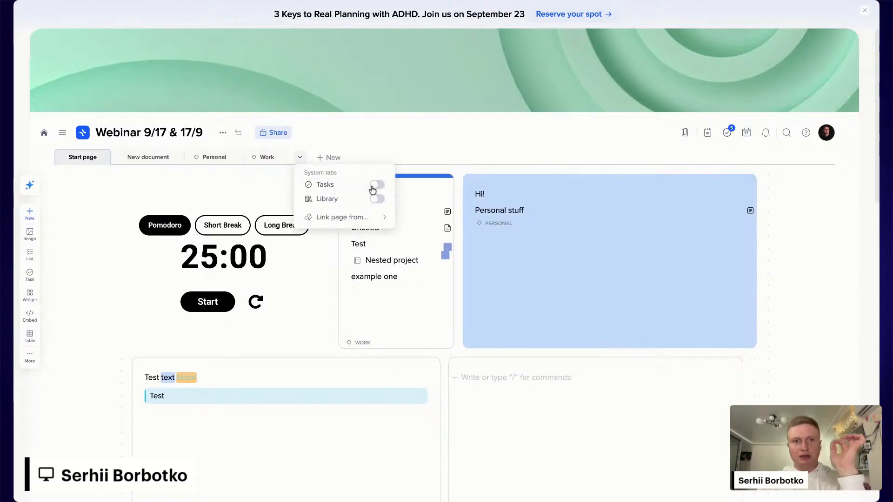
{"action": "left_click", "coordinate": [314, 159]}
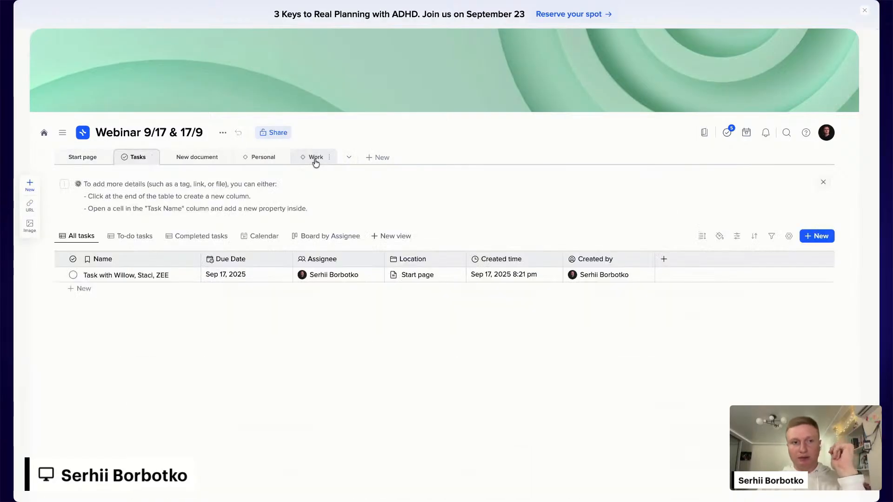
{"action": "left_click_drag", "start_coordinate": [140, 275], "coordinate": [326, 279]}
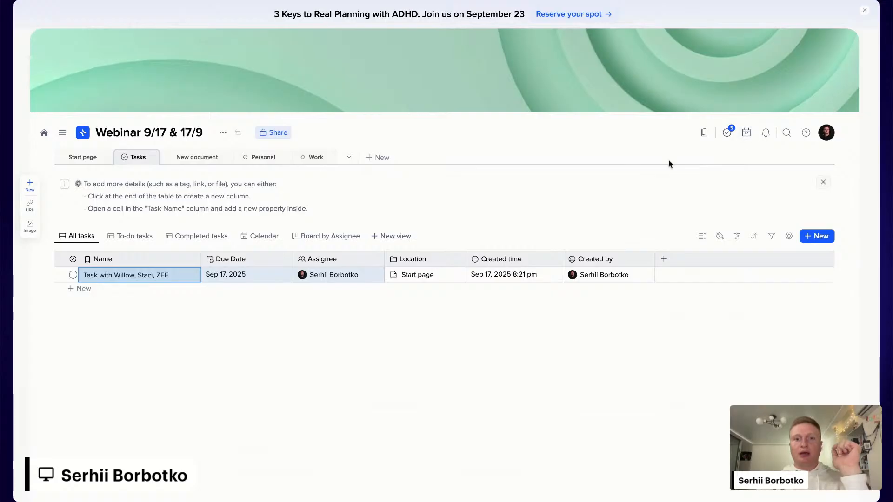
- Open the planner for the current week and view Wednesday's task list in focus mode
{"action": "left_click", "coordinate": [703, 133]}
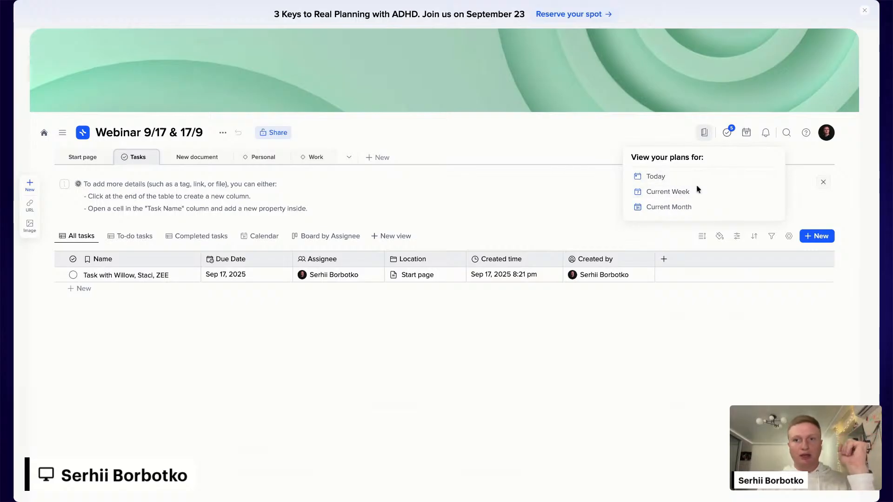
{"action": "left_click", "coordinate": [665, 191]}
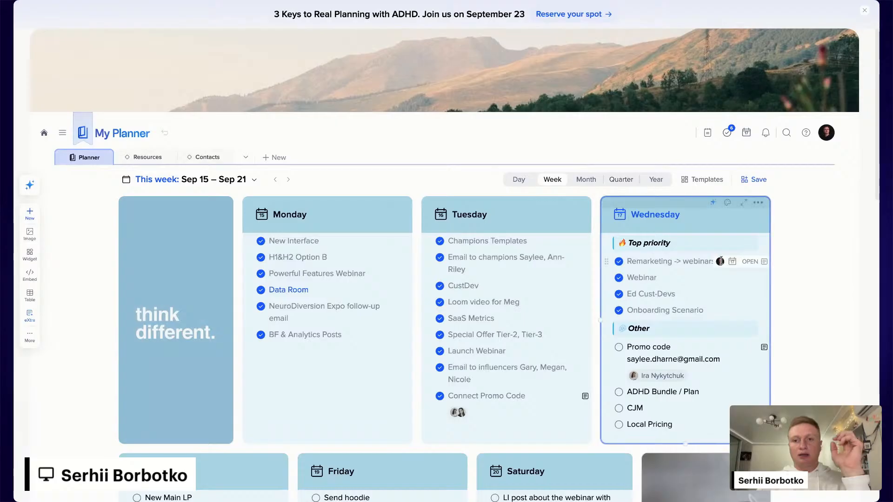
{"action": "left_click", "coordinate": [744, 203]}
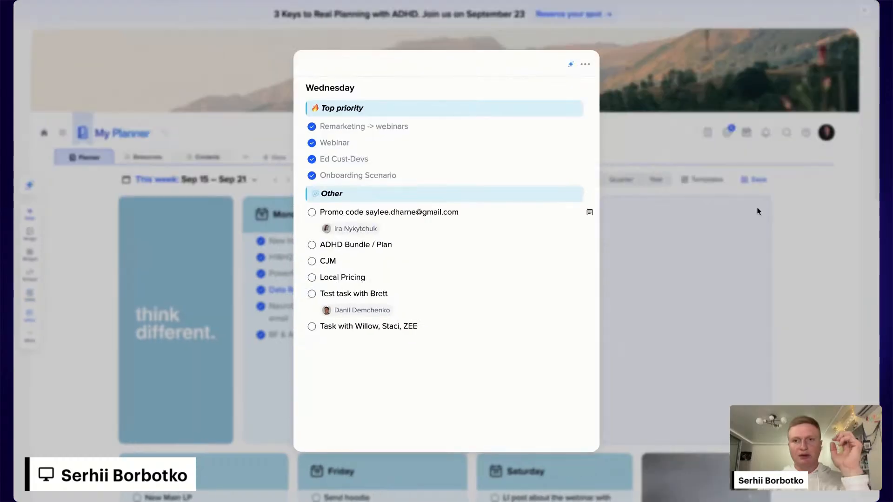
{"action": "left_click", "coordinate": [831, 180]}
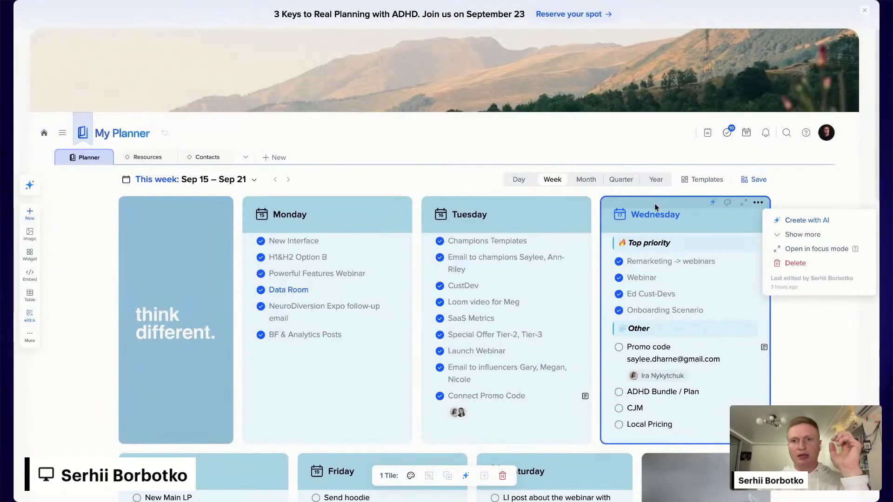
- Review Wednesday's daily plan and return to the Start page of the Webinar 9/17 & 17/9 project
{"action": "left_click", "coordinate": [642, 217]}
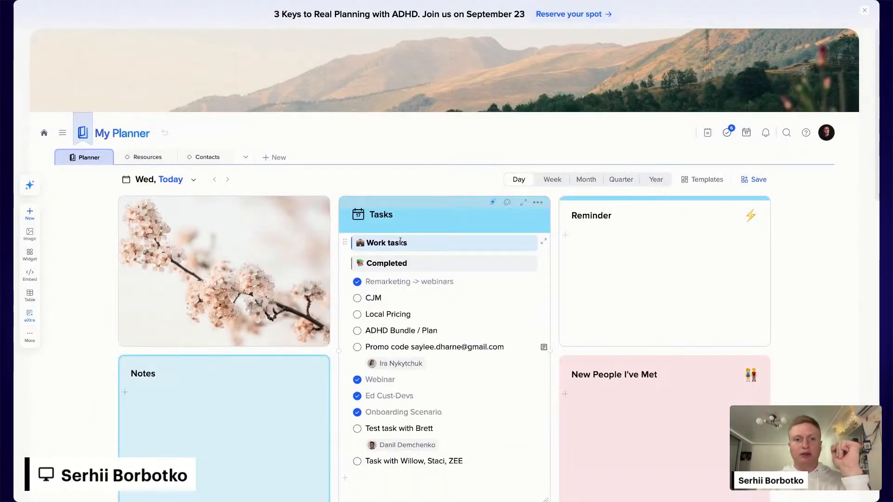
{"action": "scroll", "coordinate": [400, 241], "scroll_direction": "down", "scroll_amount": 7}
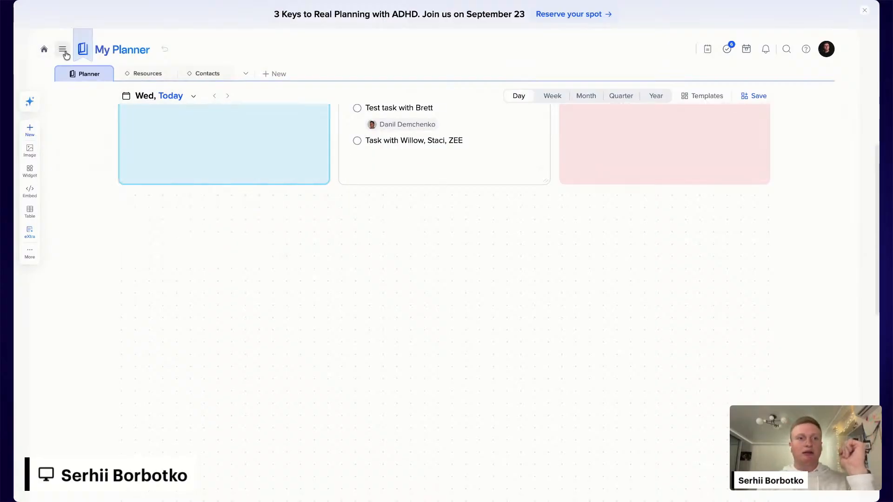
{"action": "left_click", "coordinate": [63, 49]}
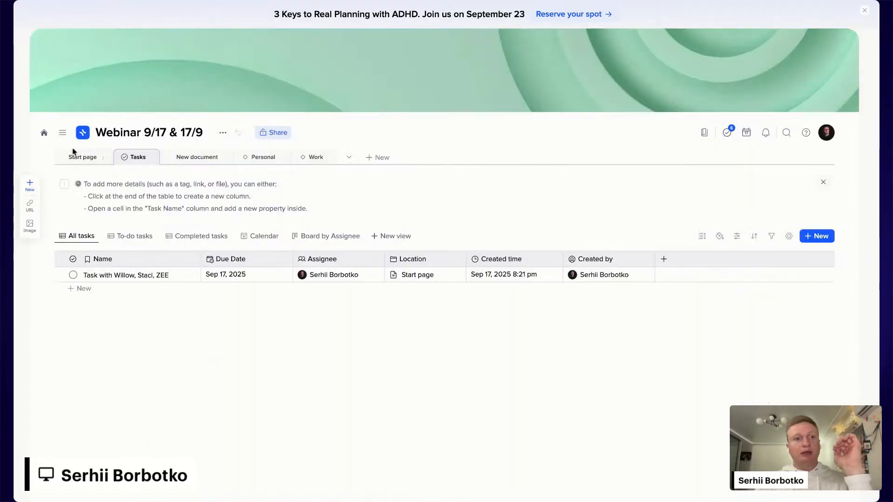
{"action": "left_click", "coordinate": [78, 157]}
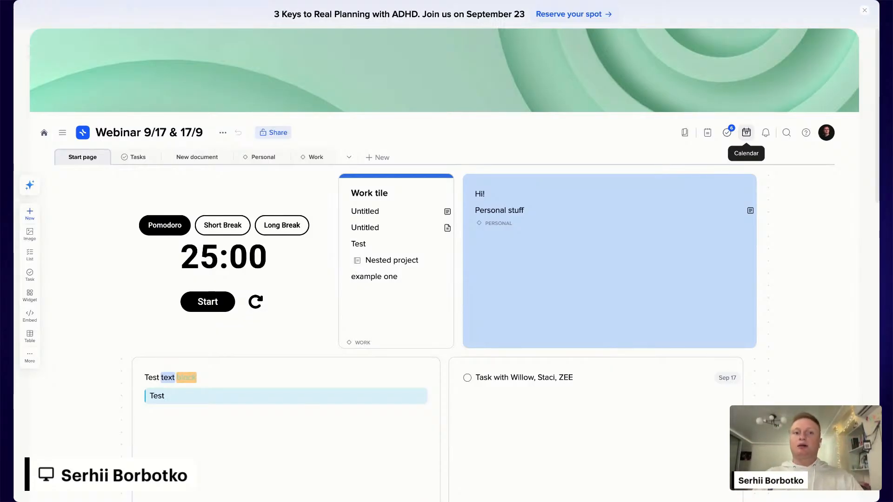
- Open the calendar and set its weekly view to Time-blocking
{"action": "left_click", "coordinate": [746, 132]}
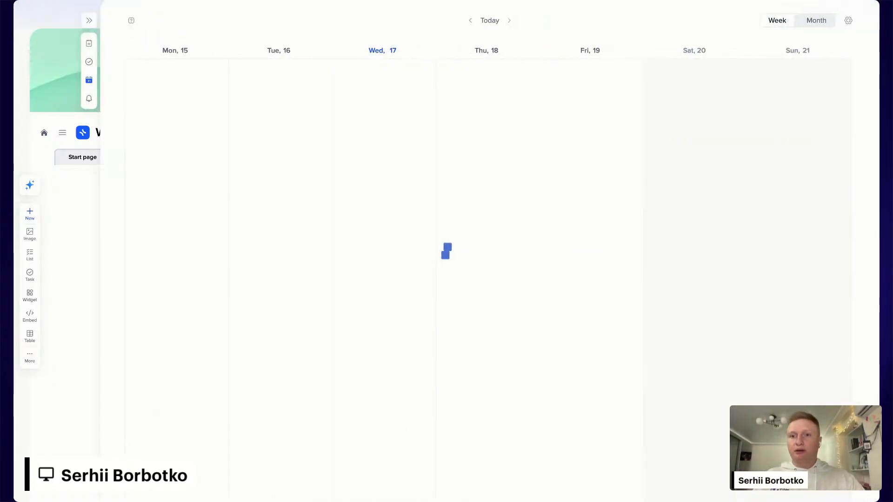
{"action": "left_click", "coordinate": [851, 22]}
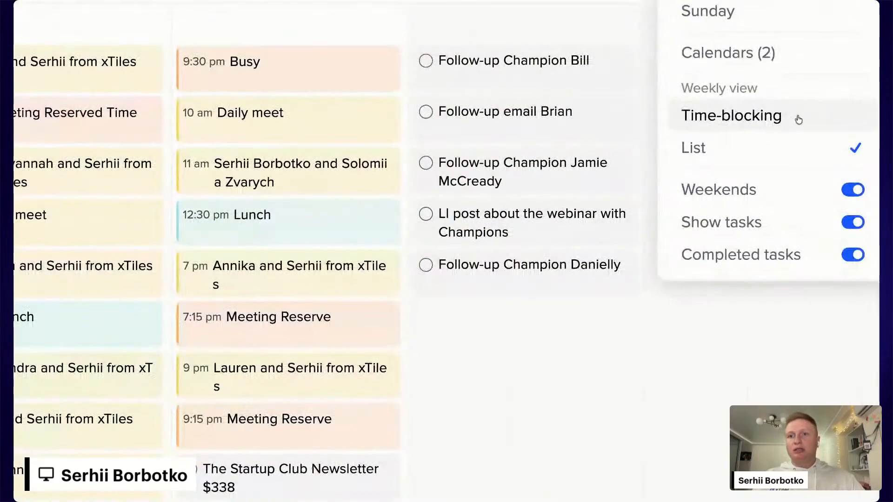
{"action": "left_click", "coordinate": [829, 108]}
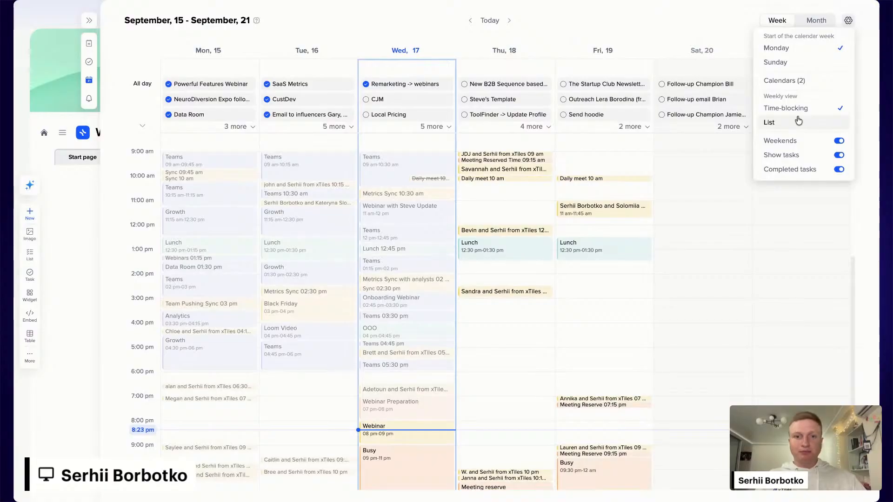
{"action": "left_click", "coordinate": [706, 296]}
- Create a calendar event titled "Webinar event" on Thursday, 18 September, from 8:00 PM to 9:00 PM
{"action": "scroll", "coordinate": [443, 322], "scroll_direction": "down", "scroll_amount": 1}
{"action": "scroll", "coordinate": [442, 322], "scroll_direction": "down", "scroll_amount": 1}
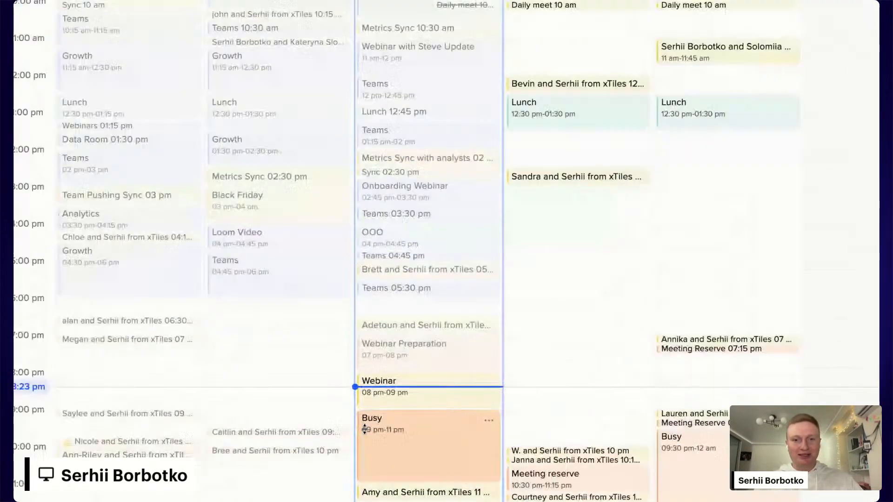
{"action": "scroll", "coordinate": [365, 429], "scroll_direction": "down", "scroll_amount": 1}
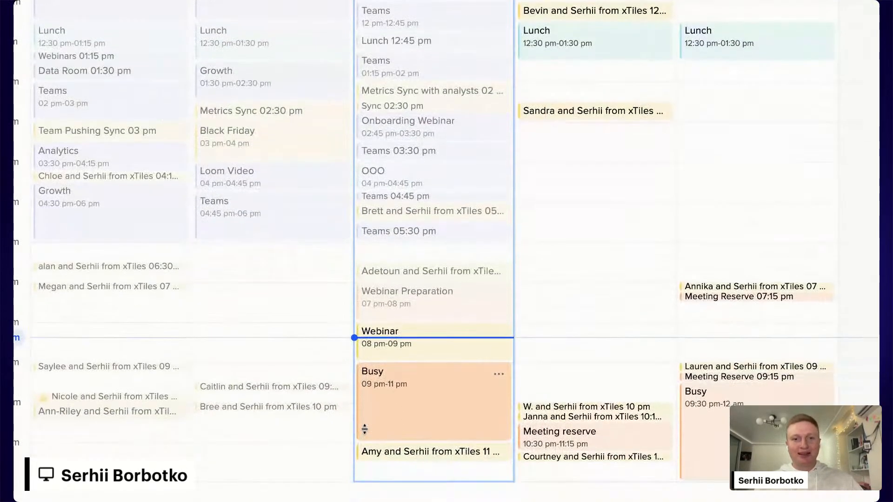
{"action": "scroll", "coordinate": [365, 428], "scroll_direction": "left", "scroll_amount": 1}
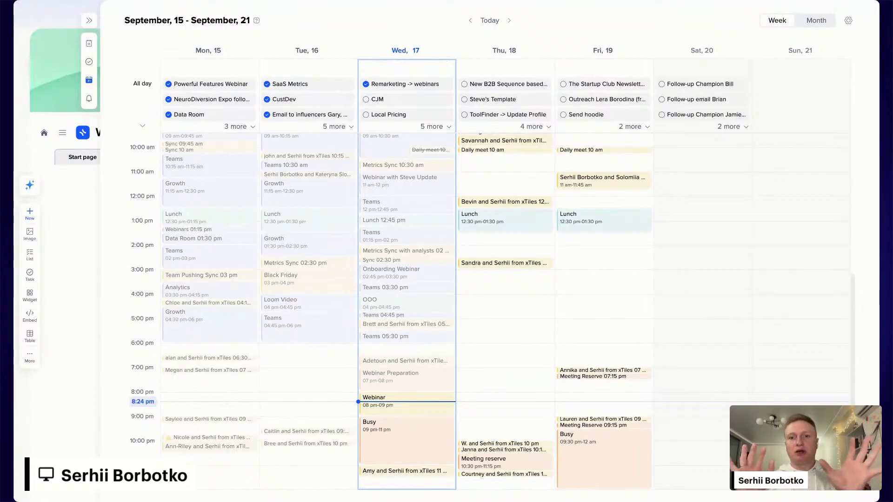
{"action": "scroll", "coordinate": [495, 396], "scroll_direction": "left", "scroll_amount": 2}
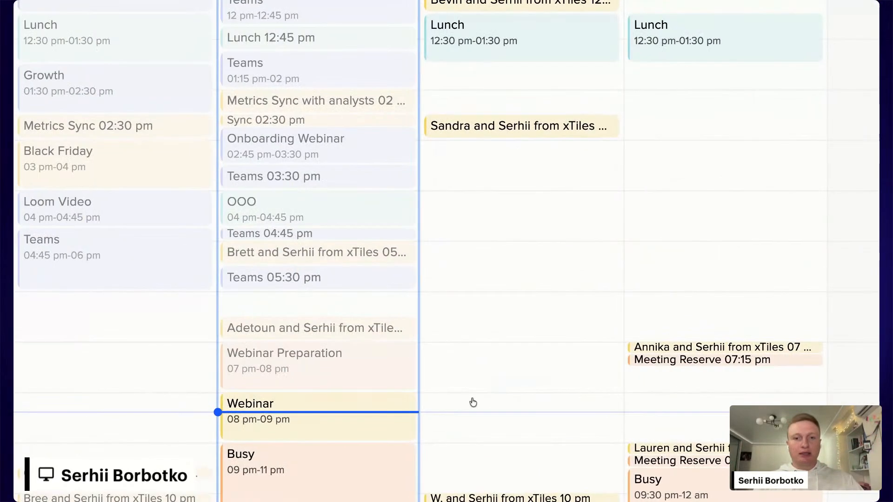
{"action": "left_click", "coordinate": [463, 415]}
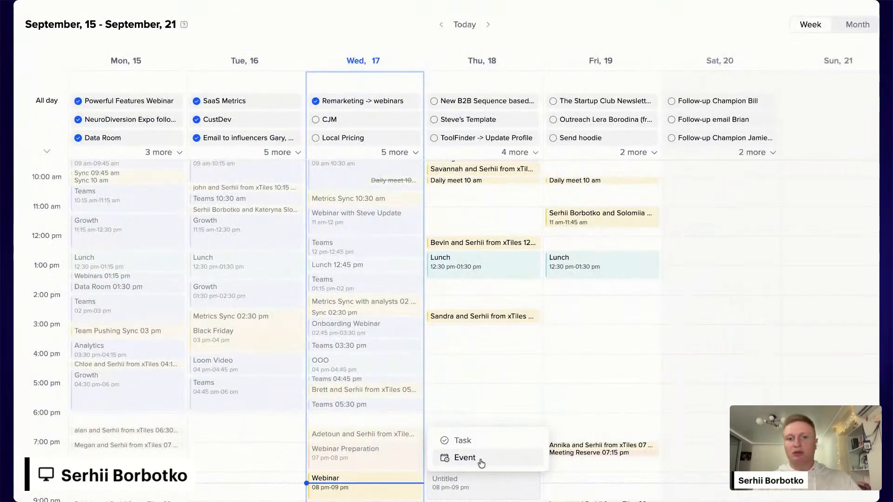
{"action": "left_click", "coordinate": [481, 458]}
{"action": "type", "text": "We"}
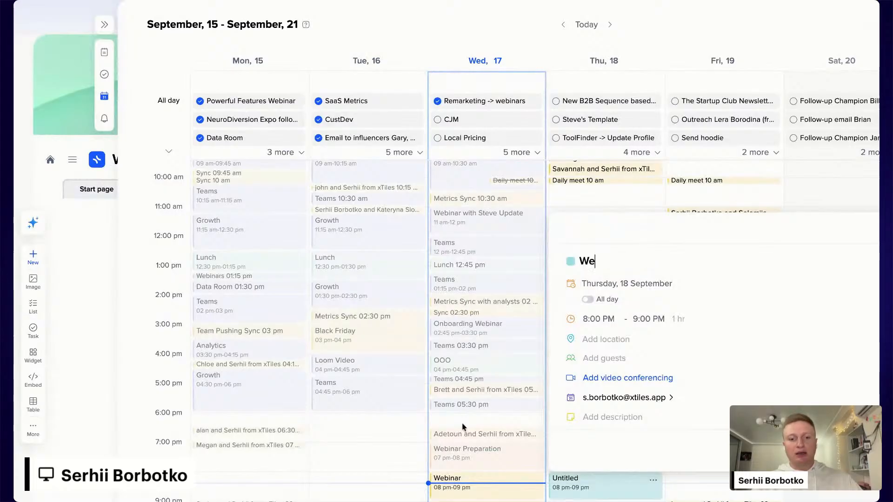
{"action": "type", "text": "binar event"}
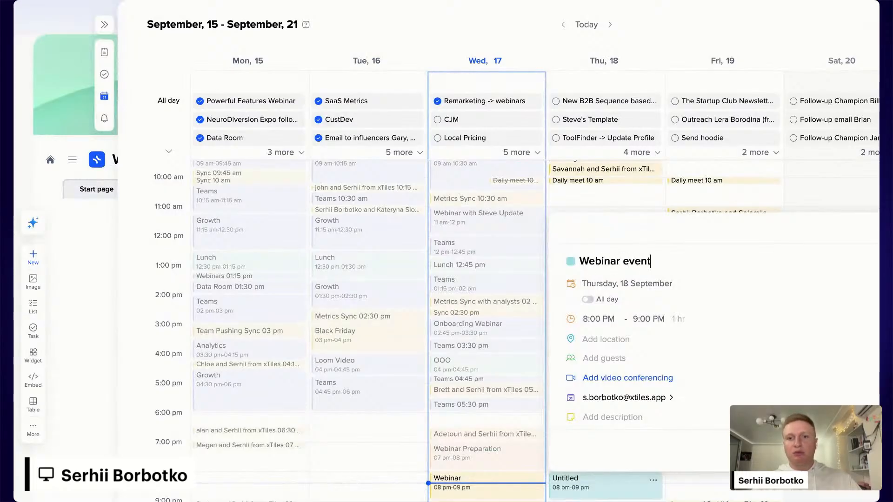
- Search the event's guest suggestions for a contact by name, clear the search and close the guest list without adding anyone
{"action": "left_click", "coordinate": [613, 361]}
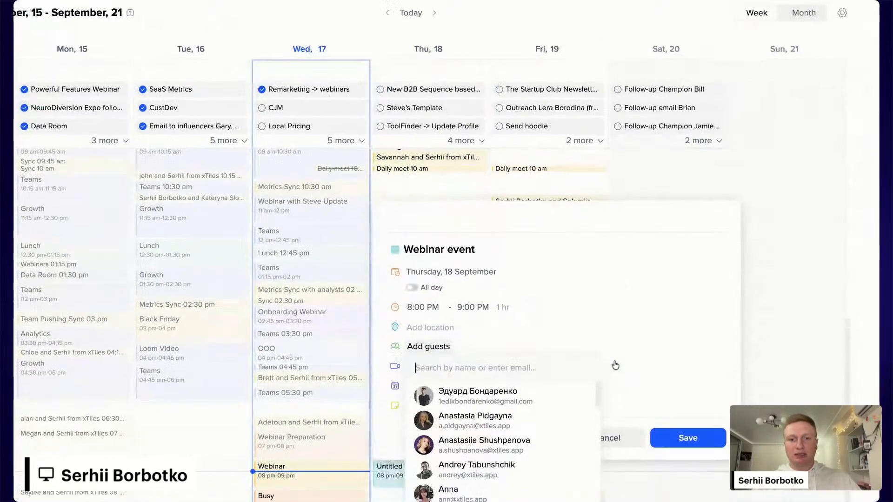
{"action": "type", "text": "da"}
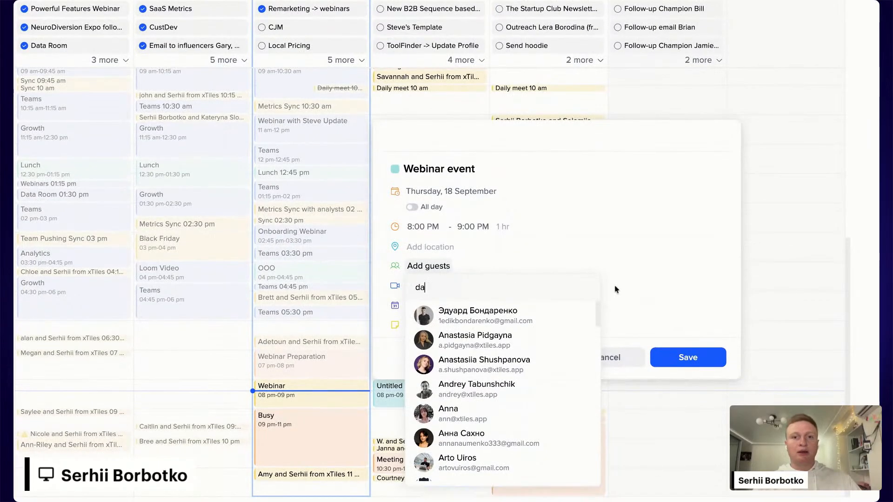
{"action": "type", "text": "ni"}
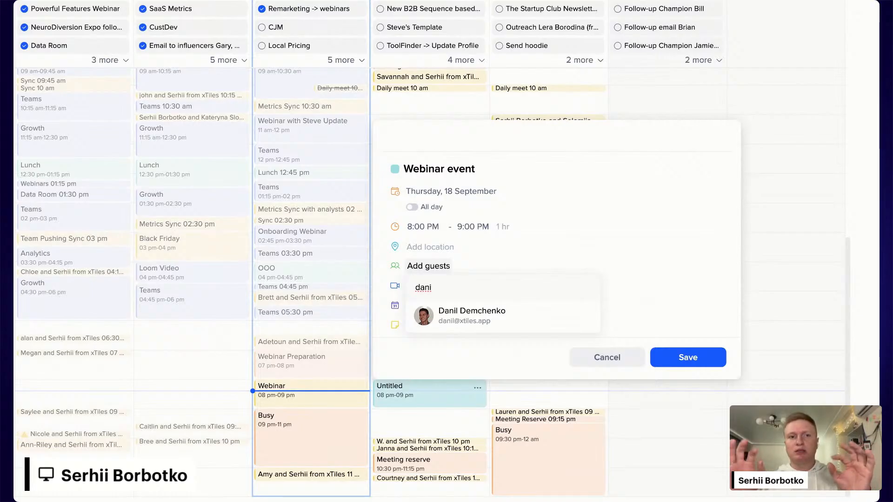
{"action": "key", "text": "BackSpace"}
{"action": "key", "text": "BackSpace"}
{"action": "key", "text": "BackSpace"}
{"action": "key", "text": "BackSpace"}
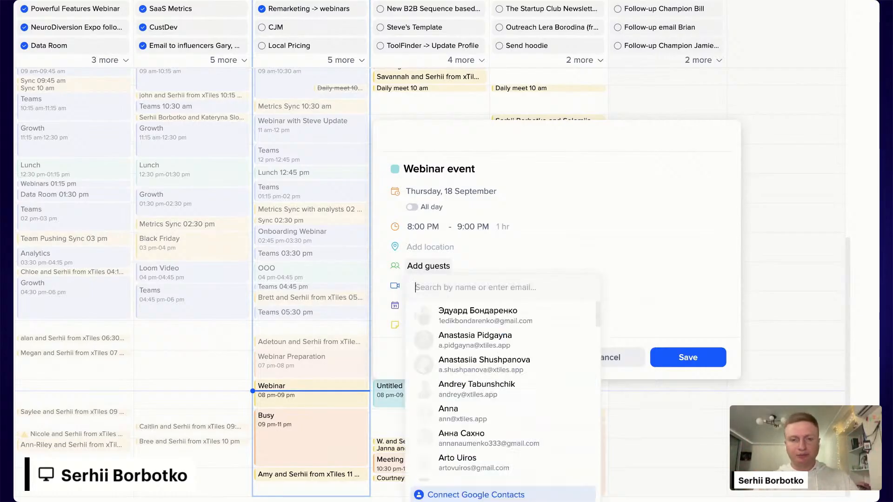
{"action": "left_click", "coordinate": [650, 255]}
- Add Google Meet video conferencing to the Webinar event, save it and return to the project page
{"action": "left_click", "coordinate": [461, 280]}
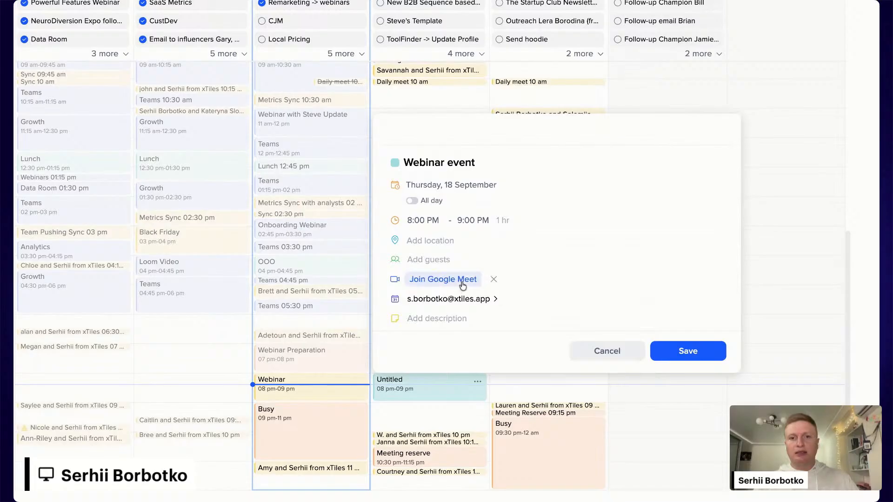
{"action": "left_click", "coordinate": [703, 356]}
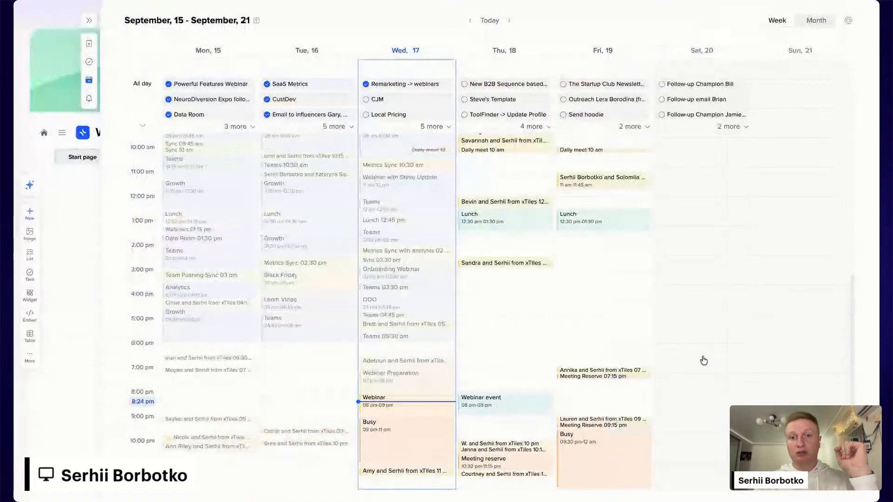
{"action": "left_click", "coordinate": [88, 20]}
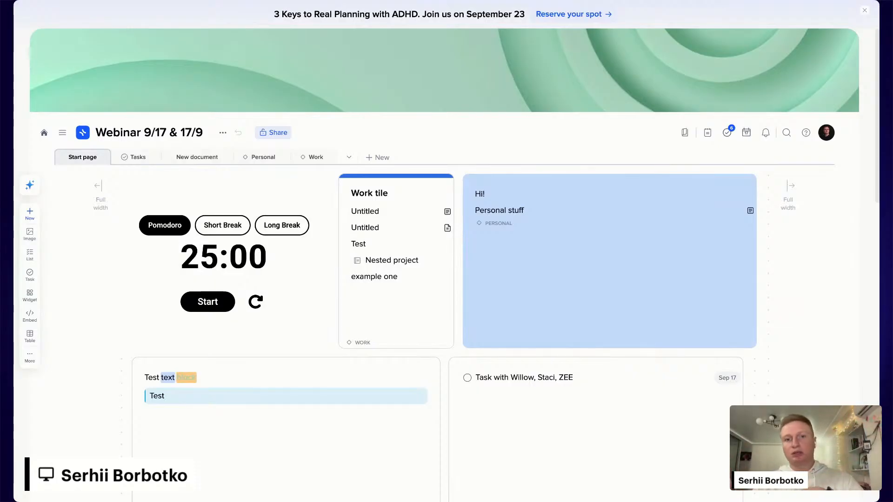
- View the project's Share & Invite options and browse the page types and templates offered for a new page
{"action": "left_click", "coordinate": [265, 134]}
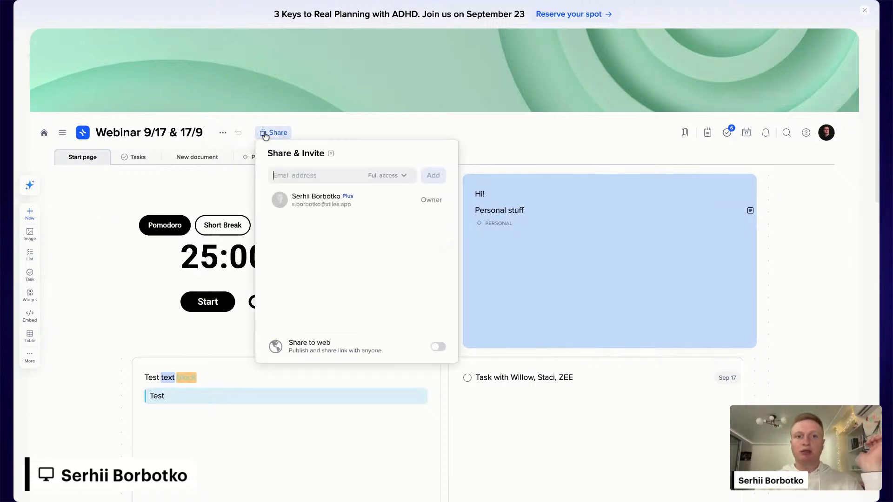
{"action": "left_click", "coordinate": [332, 126]}
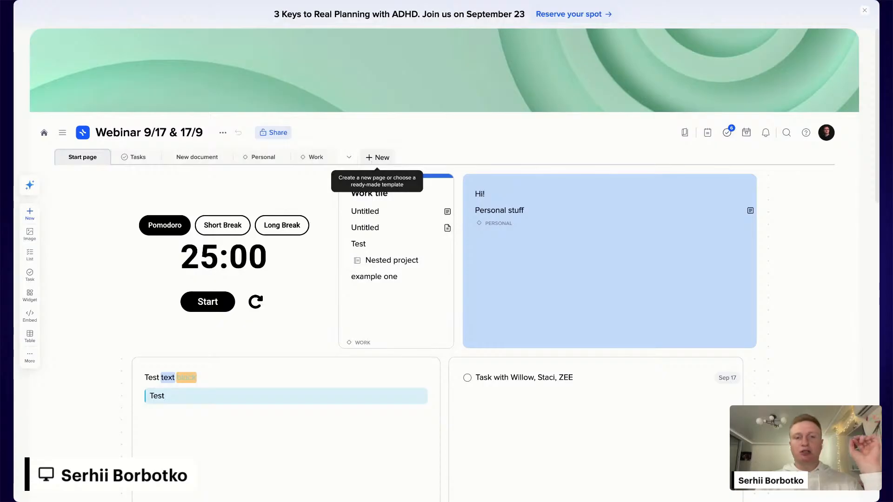
{"action": "left_click", "coordinate": [377, 157]}
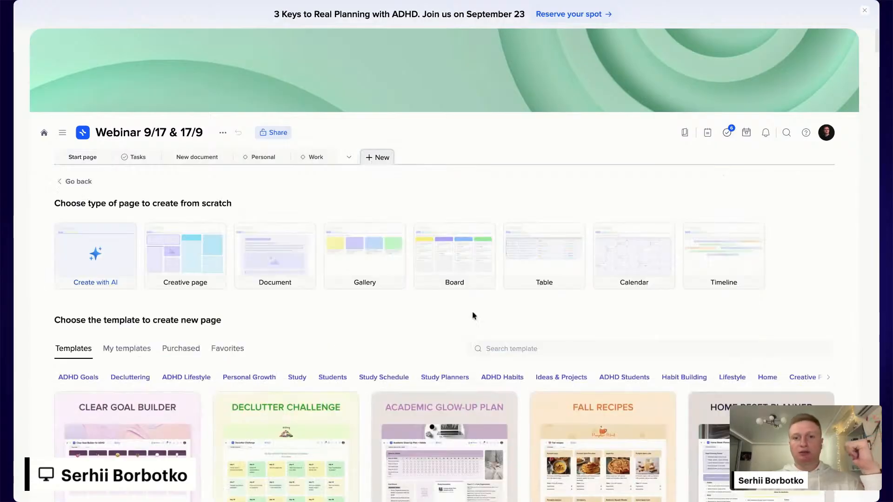
{"action": "scroll", "coordinate": [472, 312], "scroll_direction": "down", "scroll_amount": 2}
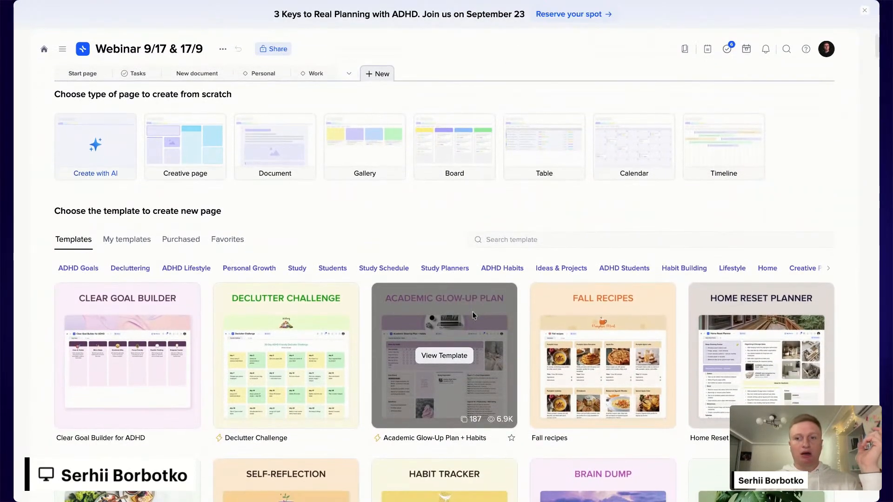
{"action": "scroll", "coordinate": [98, 144], "scroll_direction": "up", "scroll_amount": 3}
- Return to the Start page of the project and publish that page
{"action": "left_click", "coordinate": [77, 157]}
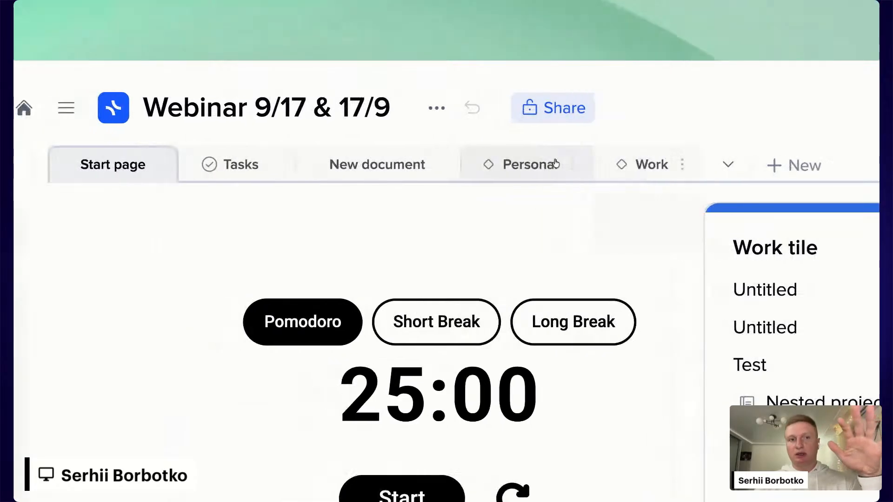
{"action": "left_click", "coordinate": [222, 166]}
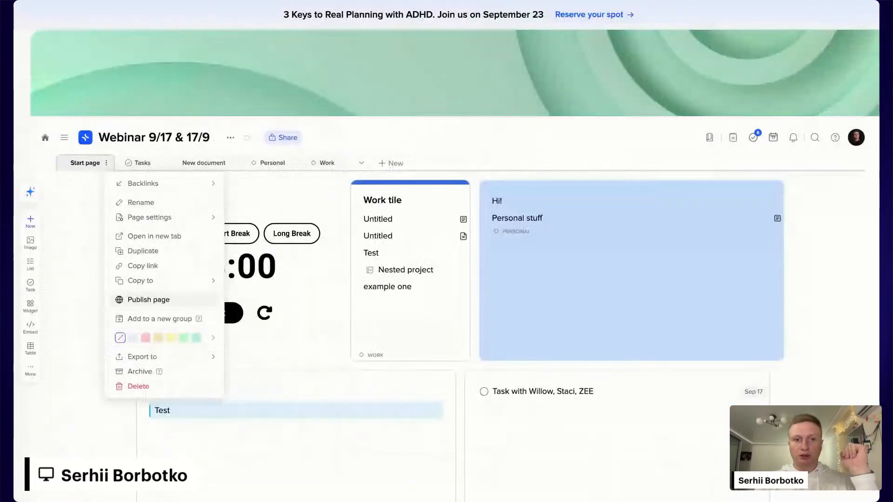
{"action": "left_click", "coordinate": [174, 290]}
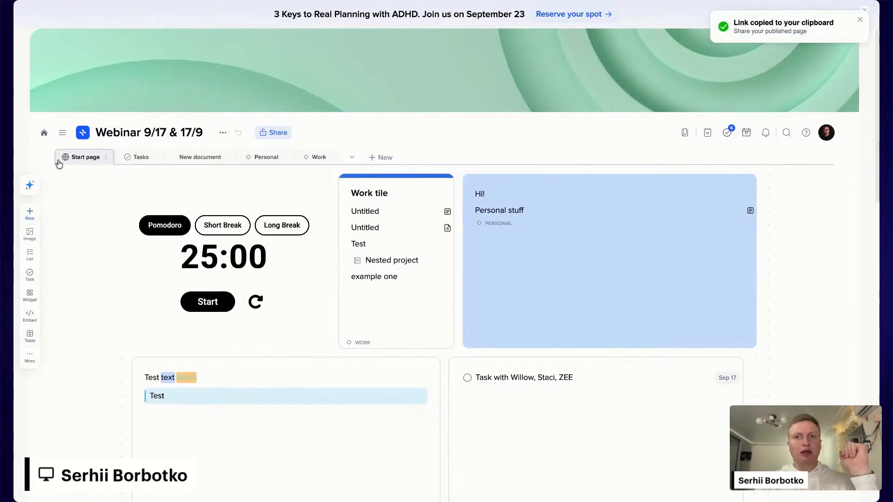
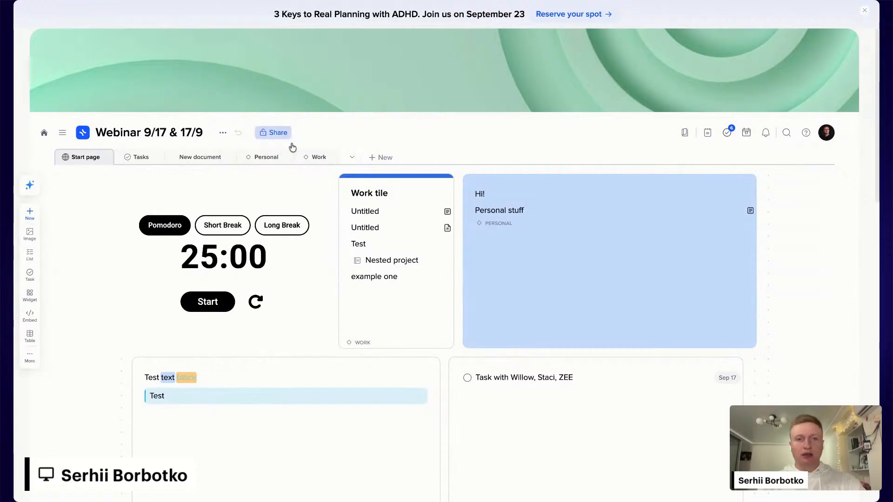
- View the Create with AI prompt for a new page, close it and return to the Start page
{"action": "left_click", "coordinate": [381, 158]}
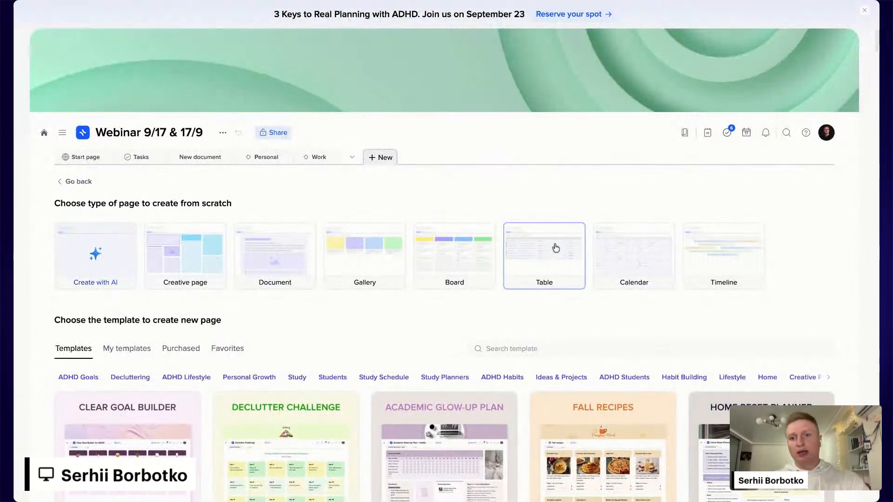
{"action": "left_click", "coordinate": [106, 260]}
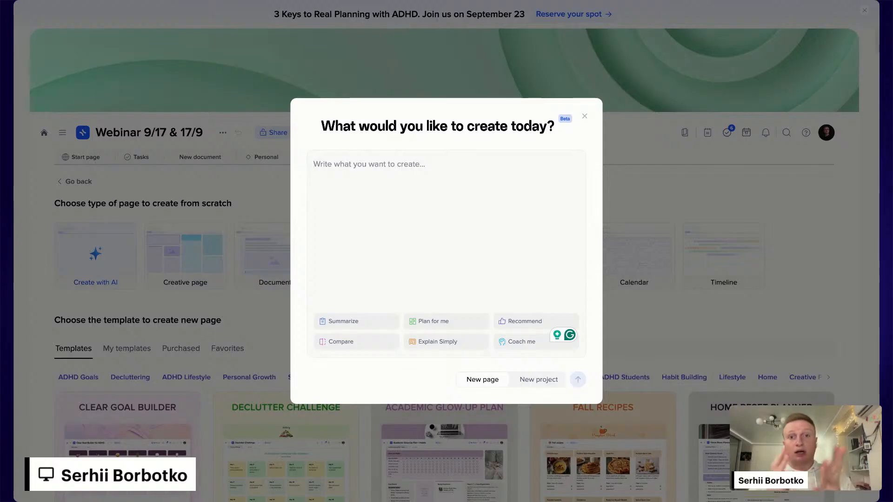
{"action": "left_click", "coordinate": [585, 117]}
{"action": "left_click", "coordinate": [91, 159]}
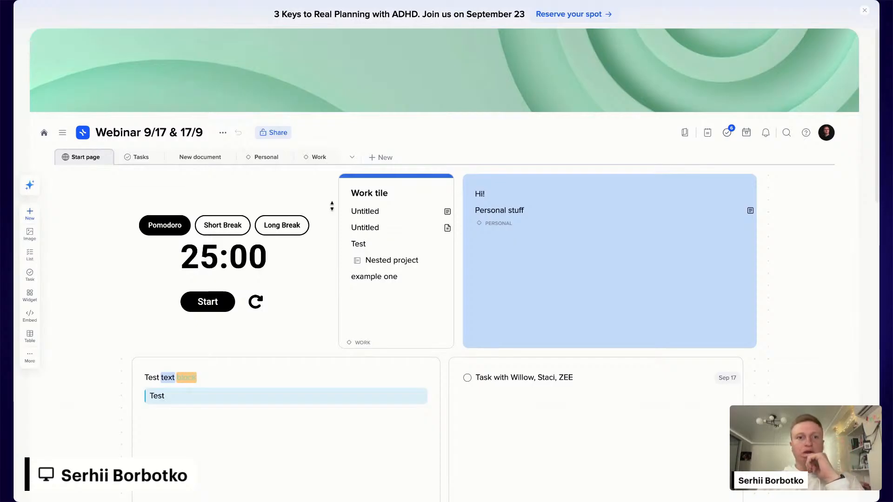
- Copy the link to the Start page tile containing the formatted test text
{"action": "scroll", "coordinate": [467, 339], "scroll_direction": "down", "scroll_amount": 3}
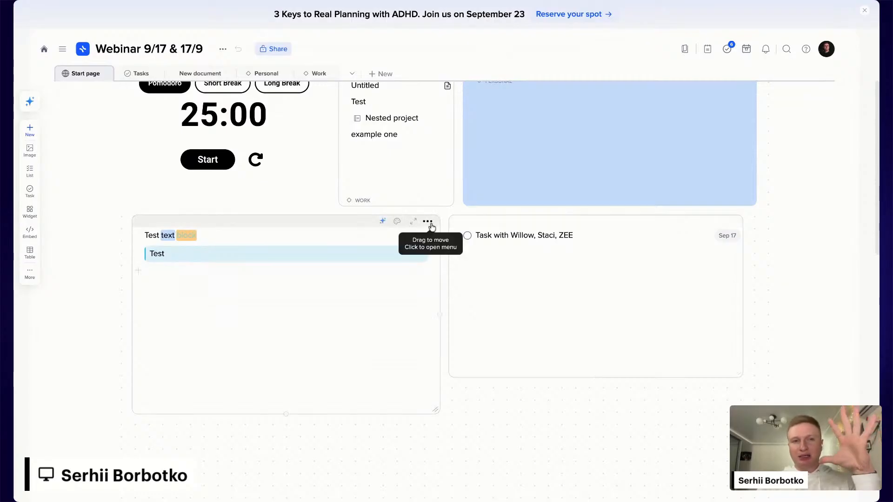
{"action": "left_click", "coordinate": [428, 223]}
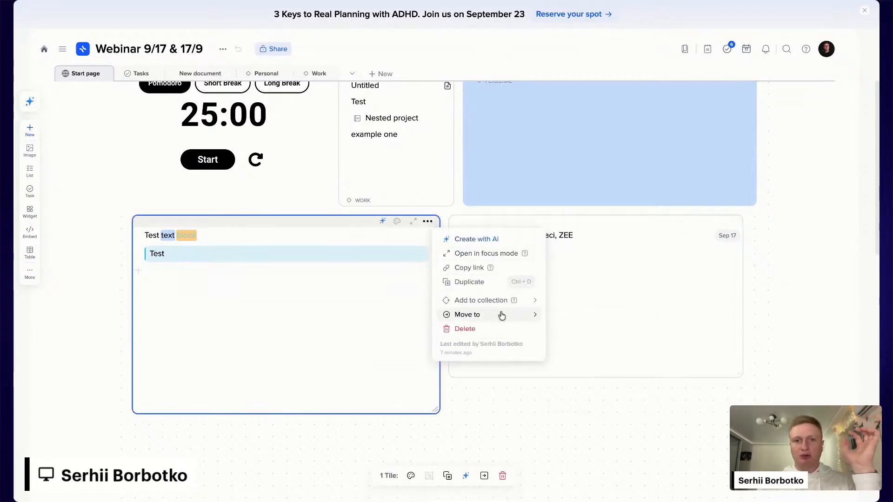
{"action": "left_click", "coordinate": [469, 267]}
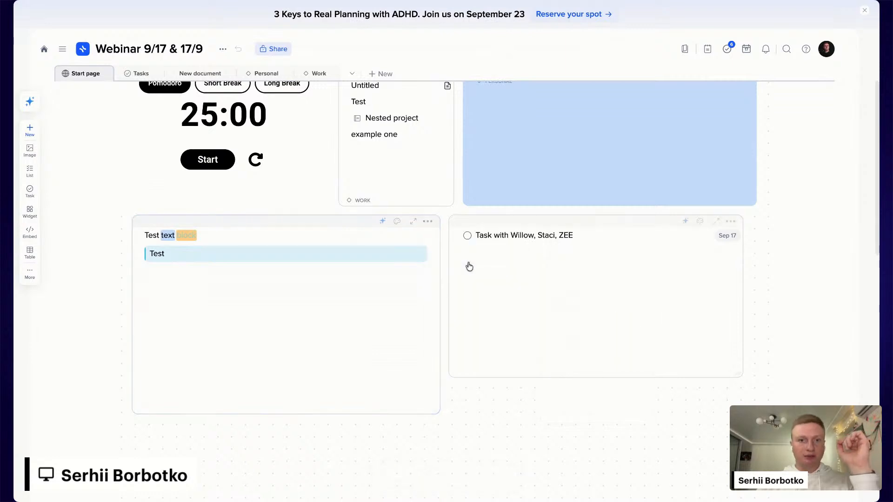
- Add a new Creative page to the project and draw a large simple note tile on it
{"action": "scroll", "coordinate": [275, 235], "scroll_direction": "up", "scroll_amount": 1}
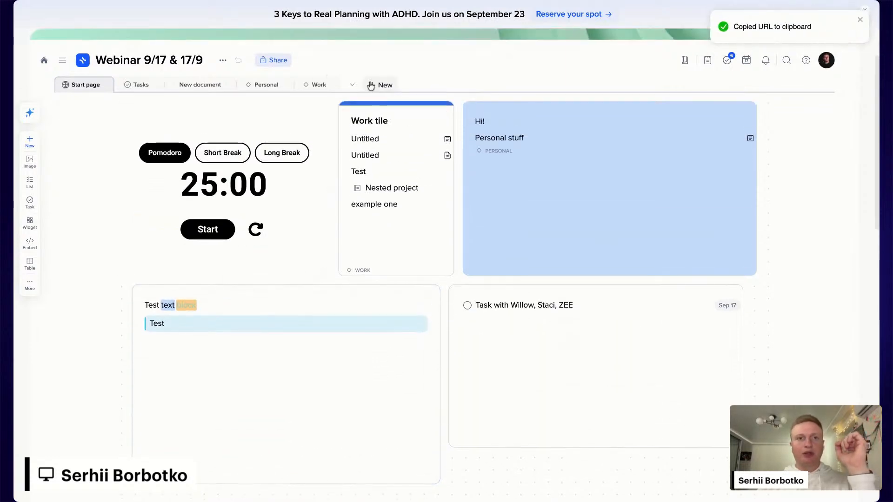
{"action": "left_click", "coordinate": [379, 84]}
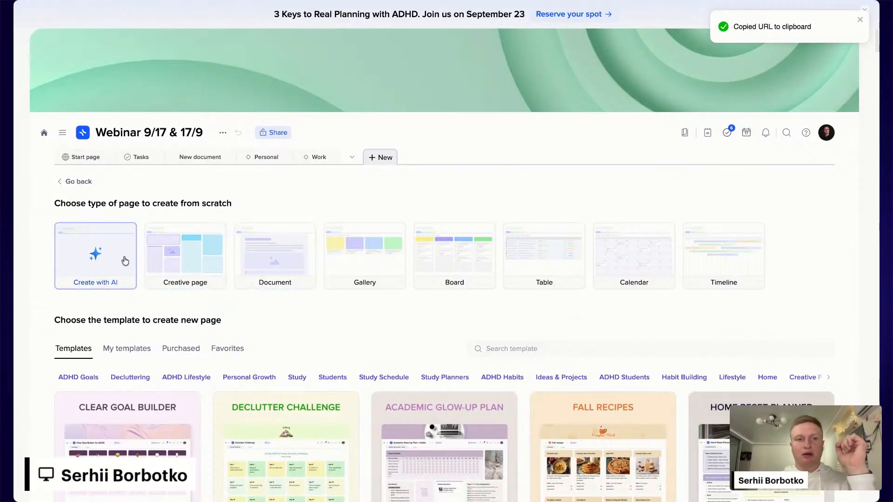
{"action": "left_click", "coordinate": [193, 256]}
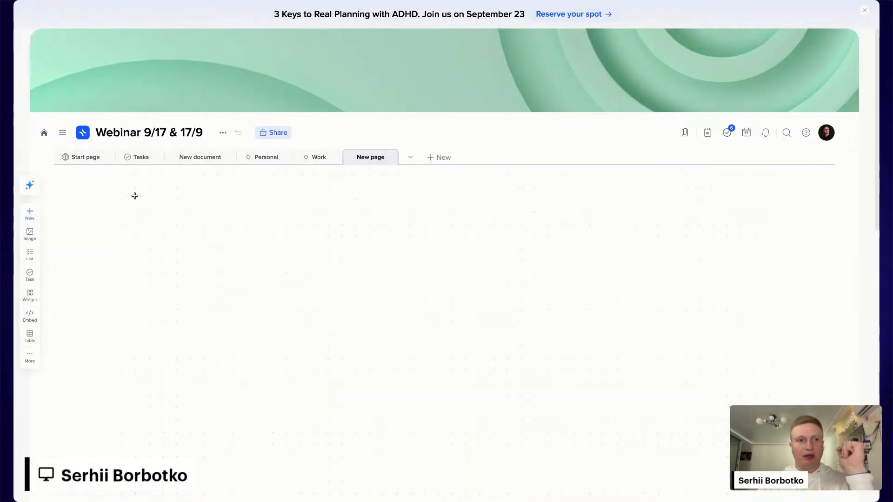
{"action": "left_click_drag", "start_coordinate": [133, 195], "coordinate": [503, 414]}
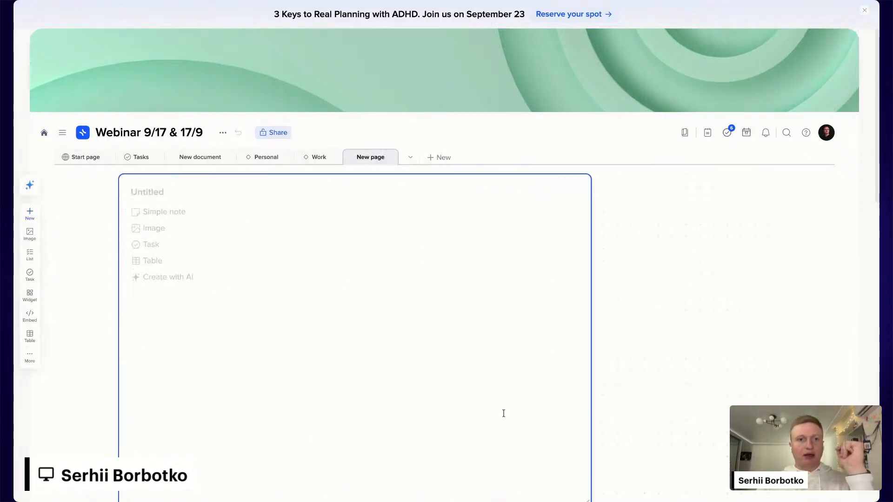
{"action": "left_click", "coordinate": [228, 215]}
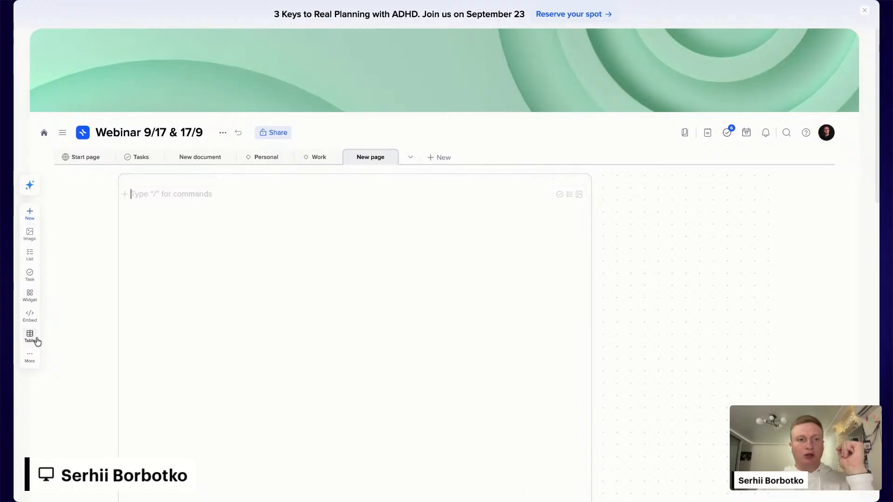
- Add a generic embed tile below the large note tile and embed the copied Start page tile link in it
{"action": "left_click", "coordinate": [30, 315]}
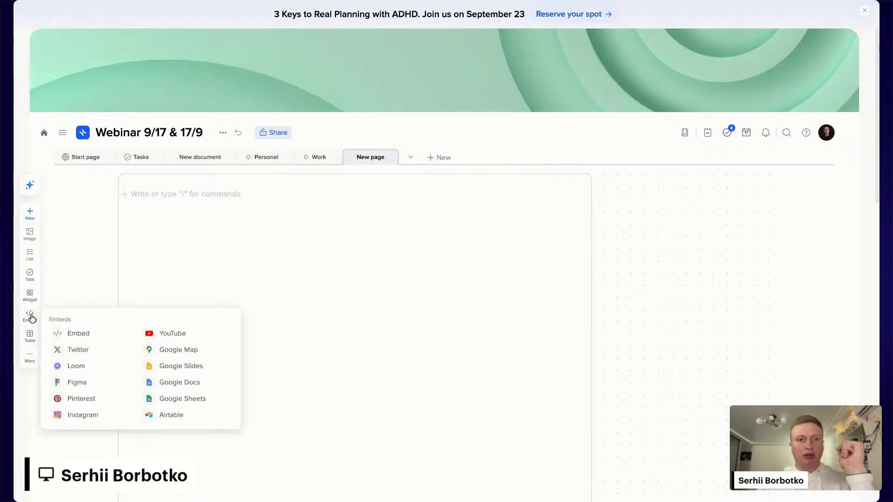
{"action": "left_click", "coordinate": [79, 333]}
{"action": "left_click", "coordinate": [217, 270]}
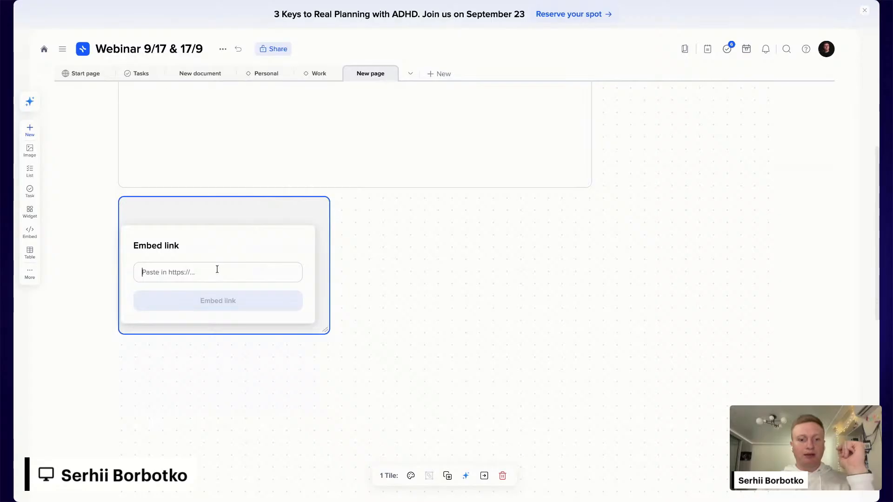
{"action": "key", "text": "ctrl+v"}
{"action": "left_click", "coordinate": [247, 307]}
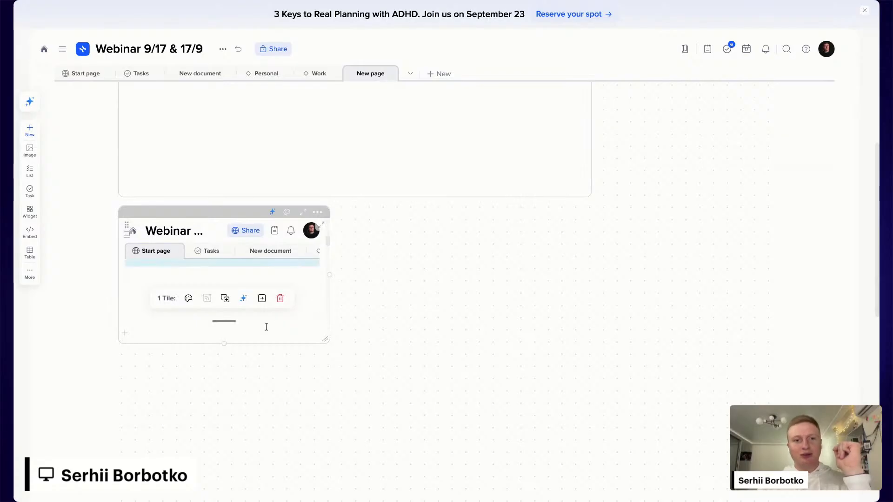
- Paste the copied tile link into the large empty note tile and display it as a Card
{"action": "scroll", "coordinate": [285, 187], "scroll_direction": "up", "scroll_amount": 6}
{"action": "left_click", "coordinate": [233, 205]}
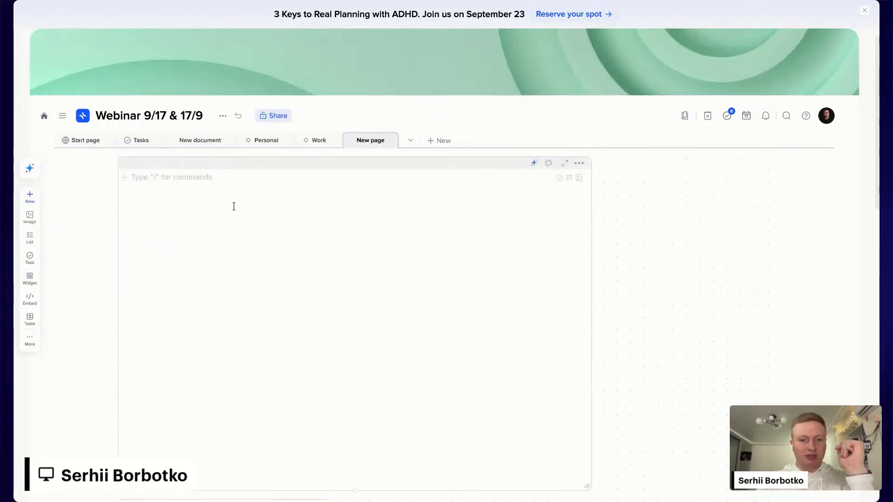
{"action": "type", "text": "Untitled"}
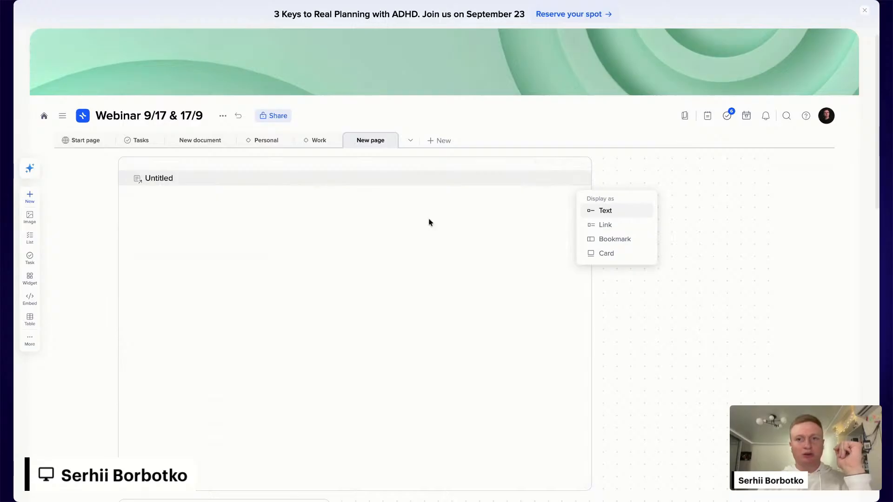
{"action": "left_click", "coordinate": [609, 254]}
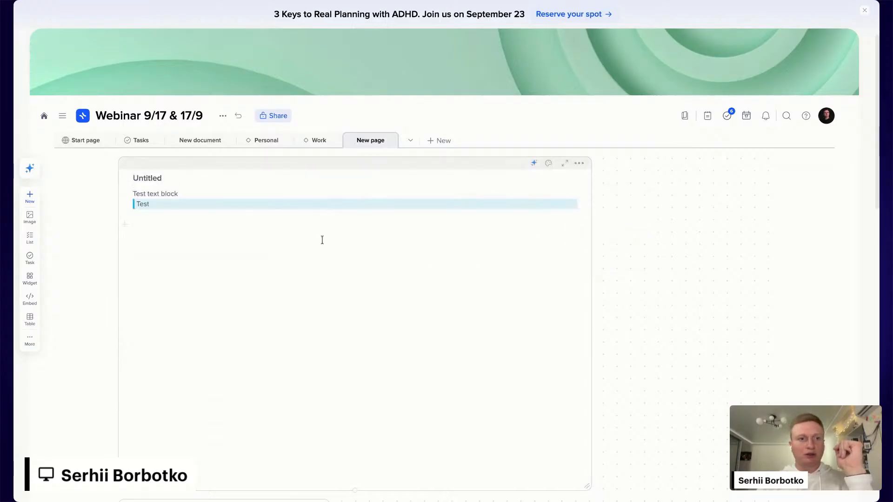
- Open the source tile from the linked card, add the line "One more text block" and close it
{"action": "left_click", "coordinate": [200, 190]}
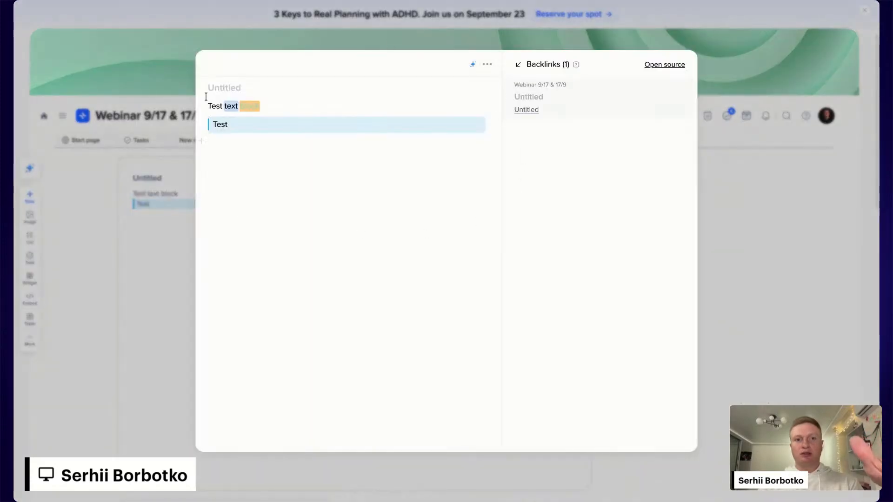
{"action": "left_click", "coordinate": [135, 270]}
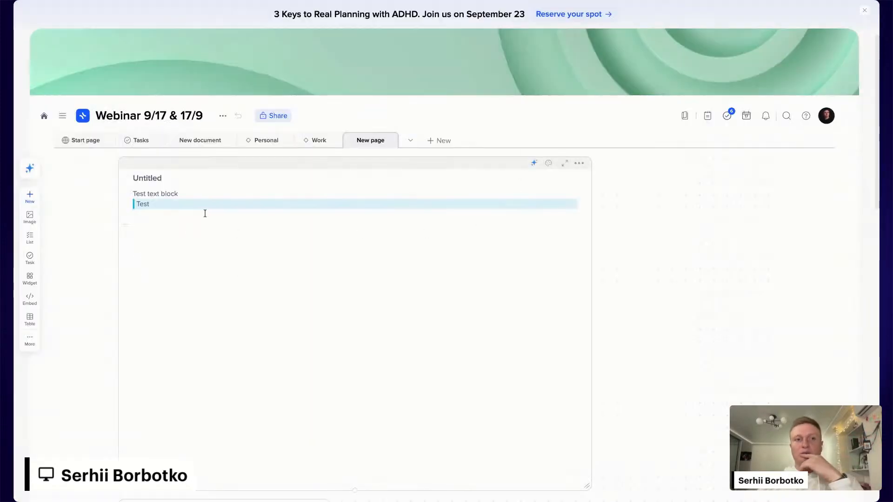
{"action": "left_click", "coordinate": [213, 200]}
{"action": "left_click", "coordinate": [350, 206]}
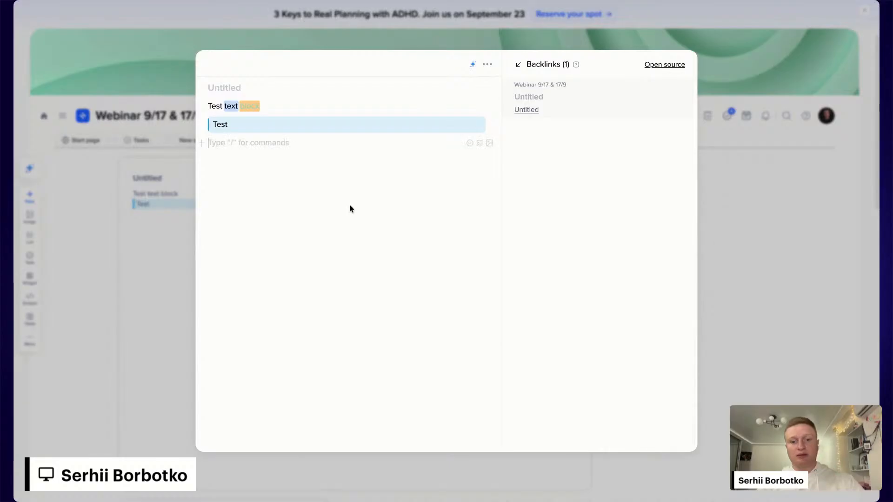
{"action": "type", "text": "One more text block"}
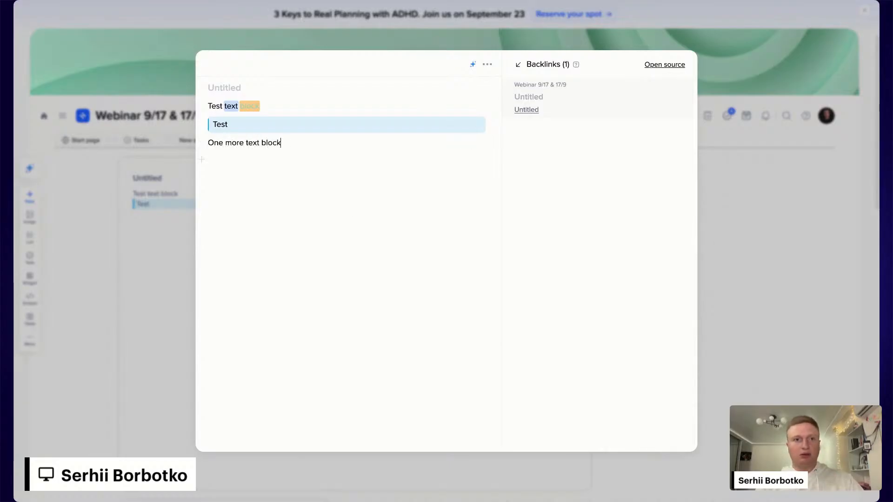
{"action": "left_click", "coordinate": [163, 224]}
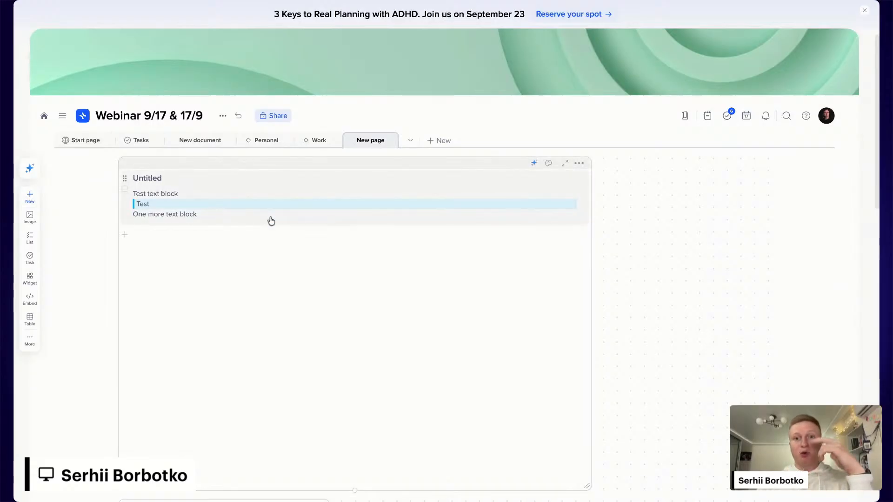
- Open the Start page and check the test text tile for the added line
{"action": "left_click", "coordinate": [60, 142]}
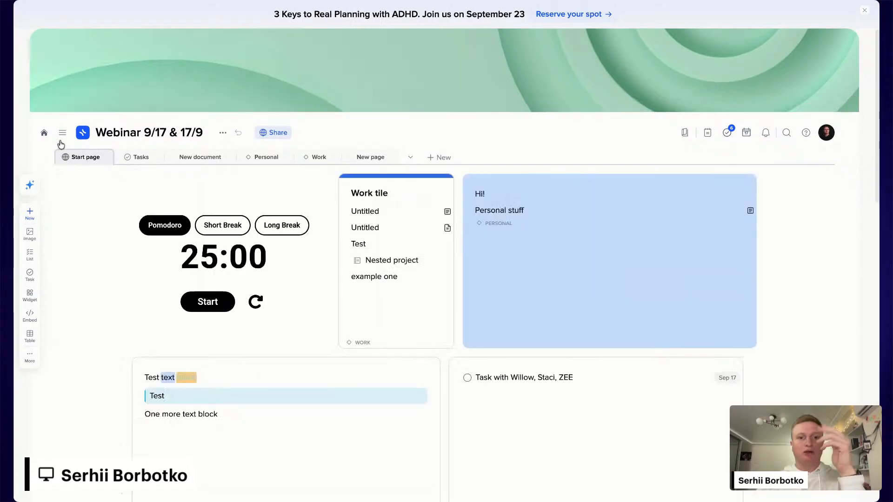
{"action": "scroll", "coordinate": [144, 314], "scroll_direction": "down", "scroll_amount": 2}
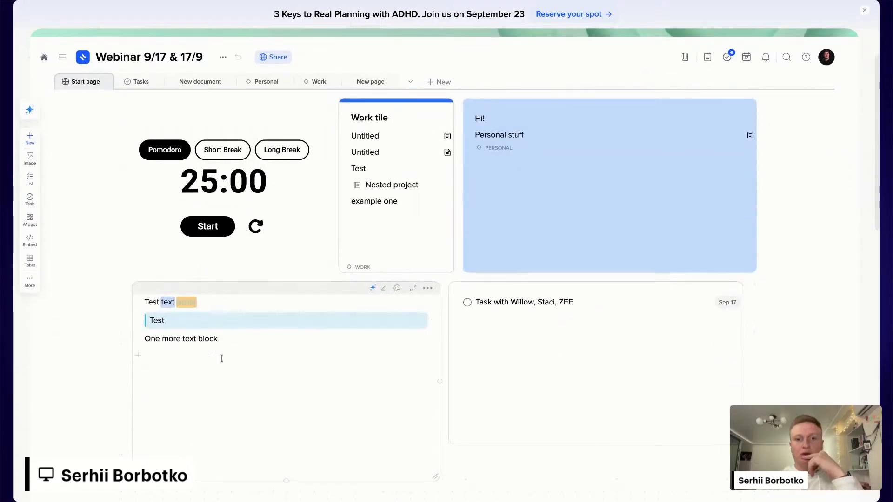
{"action": "scroll", "coordinate": [251, 359], "scroll_direction": "up", "scroll_amount": 2}
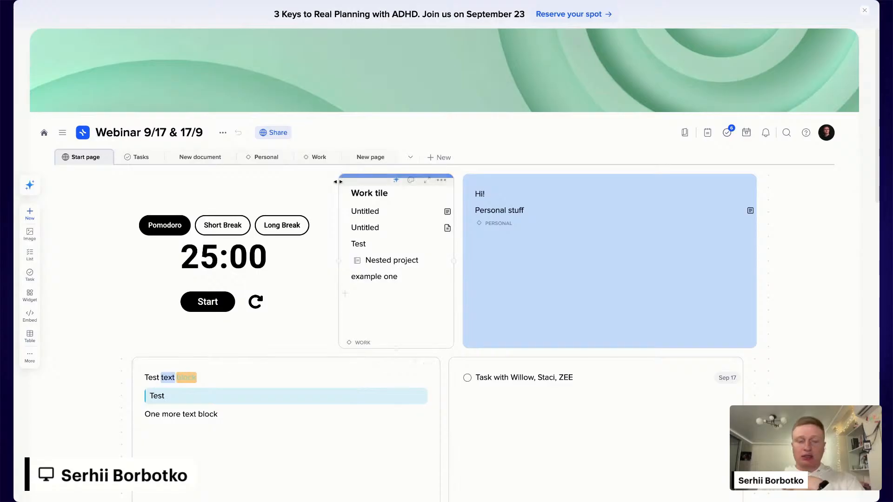
- Show a left-aligned icon on the Start page tile that contains the task
{"action": "scroll", "coordinate": [480, 380], "scroll_direction": "down", "scroll_amount": 2}
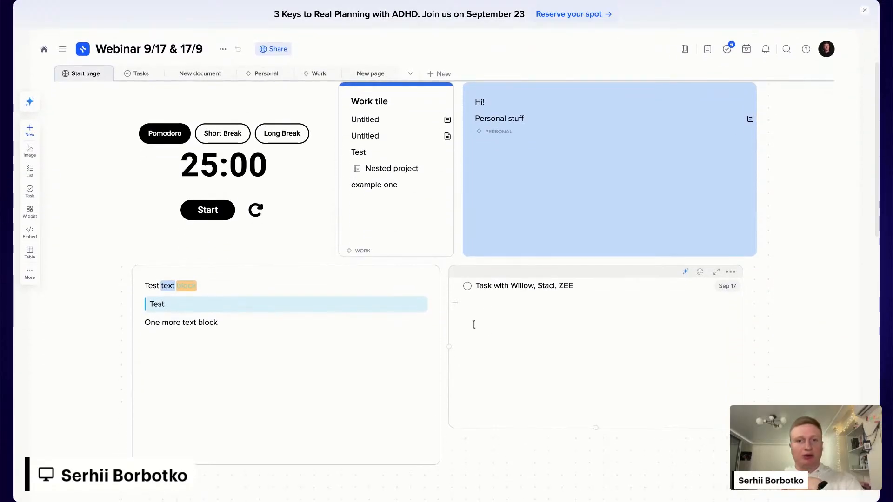
{"action": "left_click", "coordinate": [700, 271]}
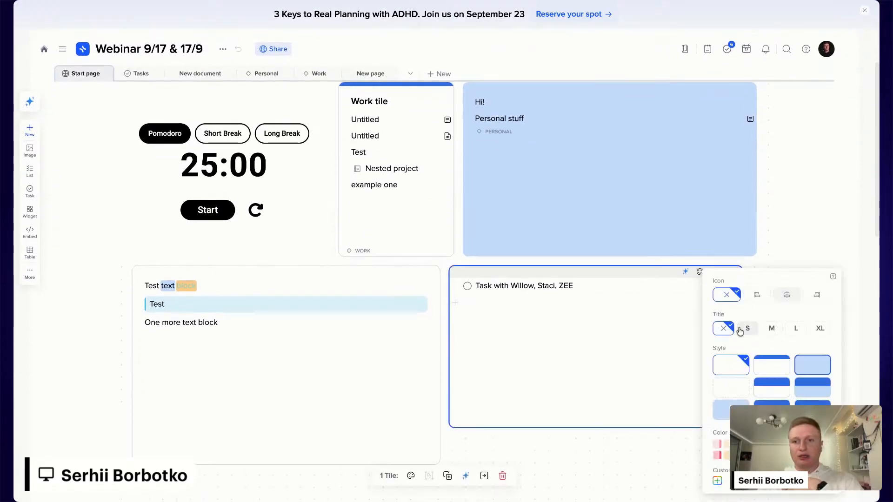
{"action": "left_click", "coordinate": [752, 300]}
{"action": "left_click", "coordinate": [542, 289]}
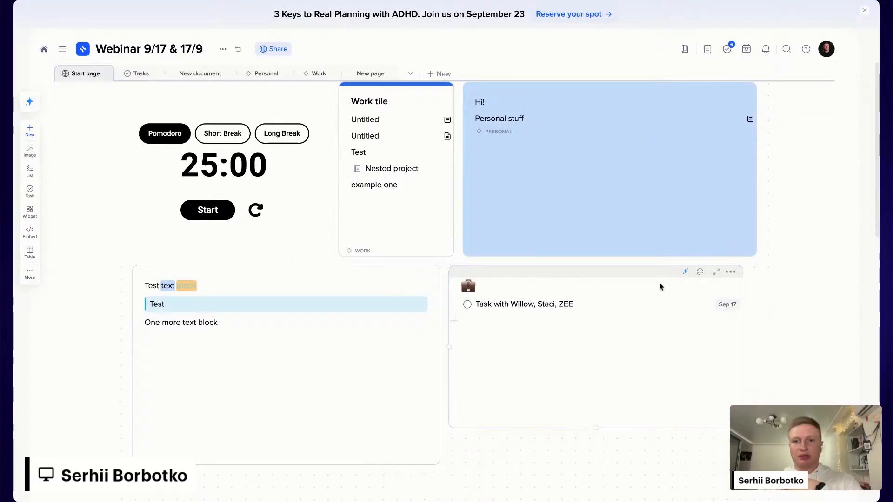
- Enable a size S title on the task tile and name it "Habits"
{"action": "left_click", "coordinate": [700, 273]}
{"action": "left_click", "coordinate": [749, 331]}
{"action": "left_click", "coordinate": [556, 286]}
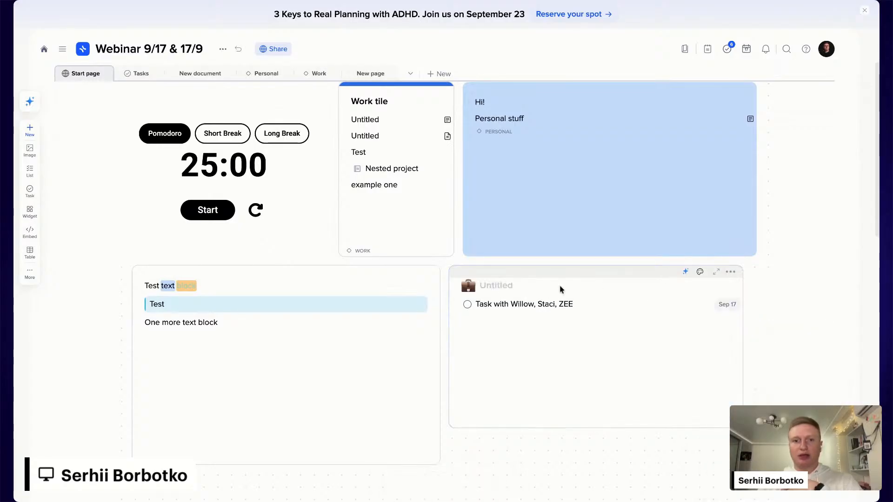
{"action": "type", "text": "Habt"}
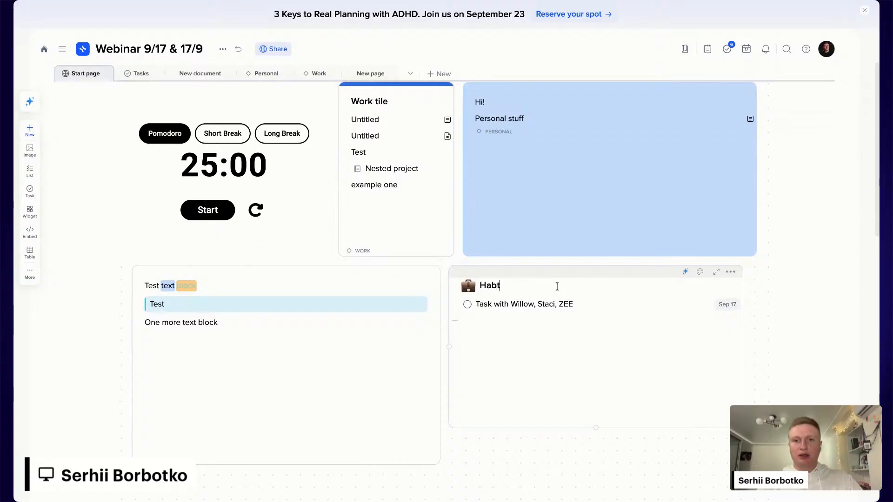
{"action": "key", "text": "BackSpace"}
{"action": "type", "text": "its"}
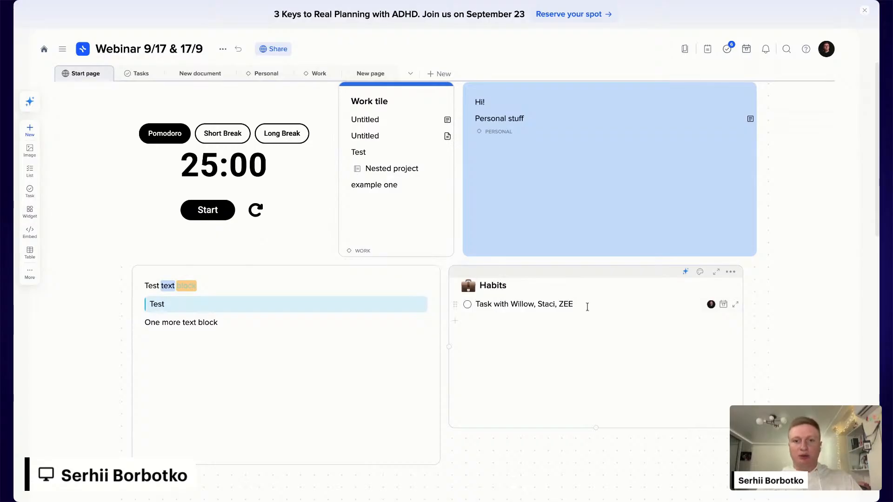
- Replace the existing task in the Habits tile with two tasks, "Read" and "Prepare dinner"
{"action": "left_click_drag", "start_coordinate": [570, 301], "coordinate": [506, 309]}
{"action": "key", "text": "ctrl+a"}
{"action": "key", "text": "BackSpace"}
{"action": "key", "text": "BackSpace"}
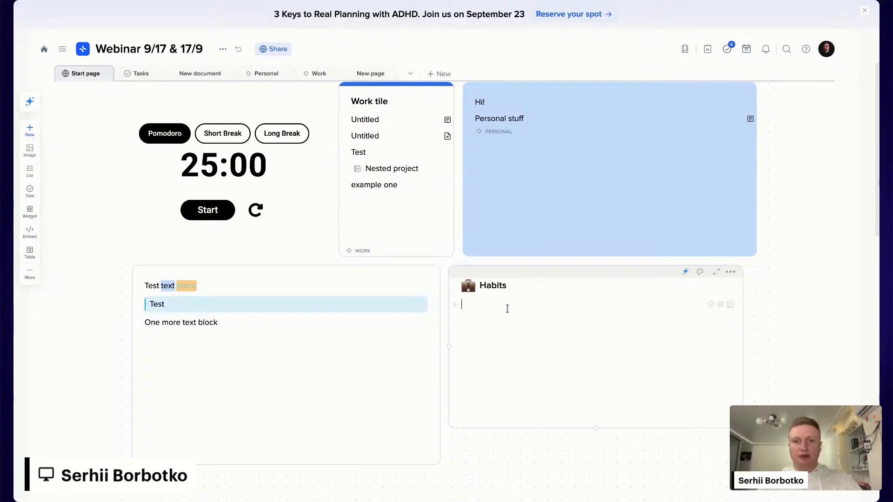
{"action": "key", "text": "ctrl+z"}
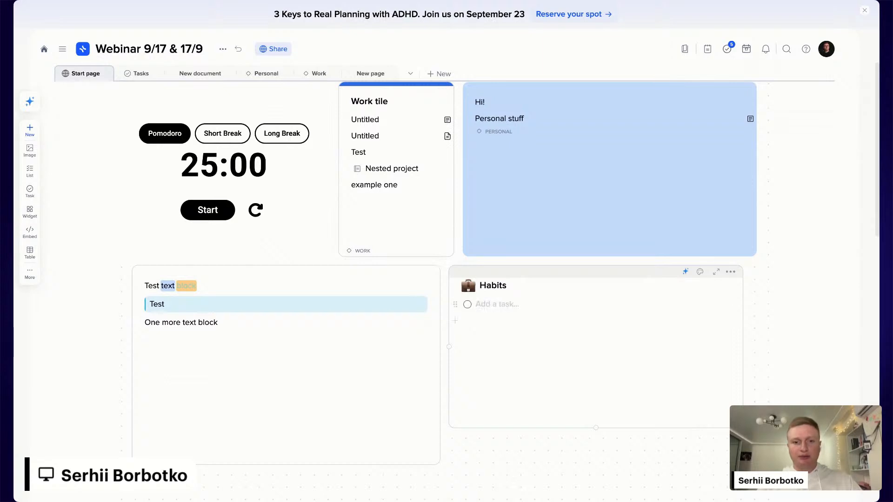
{"action": "type", "text": "Read"}
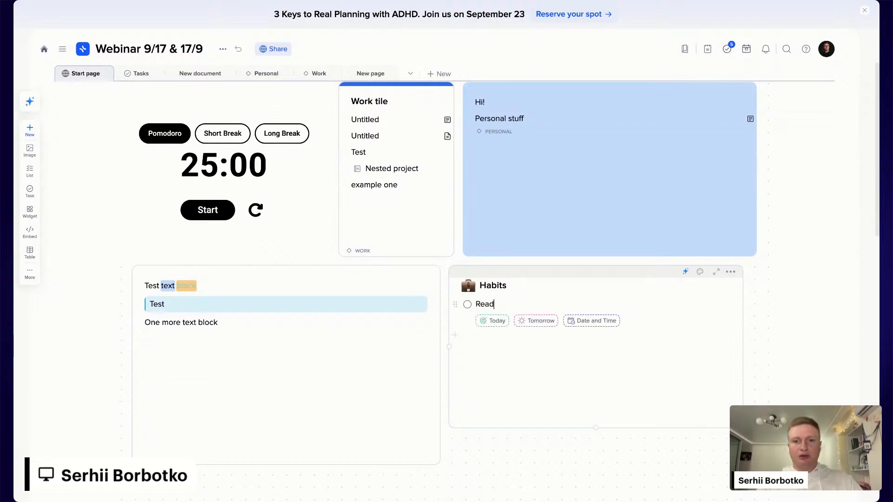
{"action": "key", "text": "Return"}
{"action": "type", "text": "Pera"}
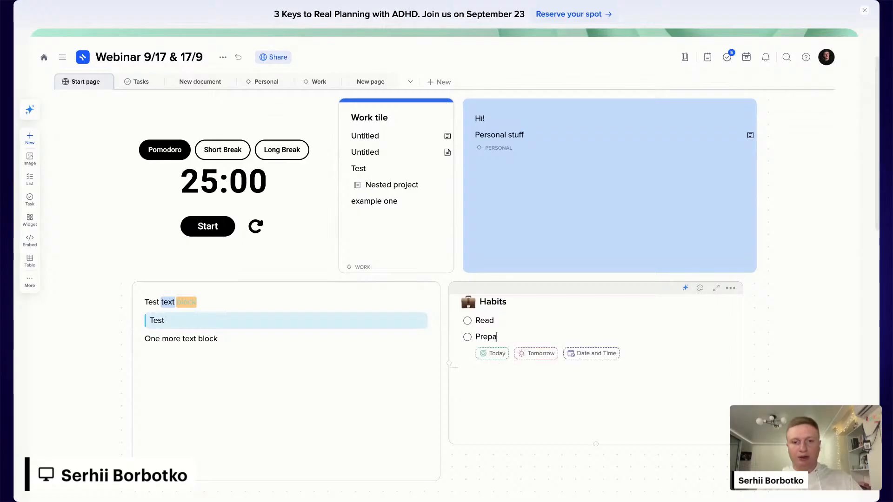
{"action": "type", "text": "re dinner"}
- Schedule both the Read and Prepare dinner tasks for Today
{"action": "left_click", "coordinate": [535, 321]}
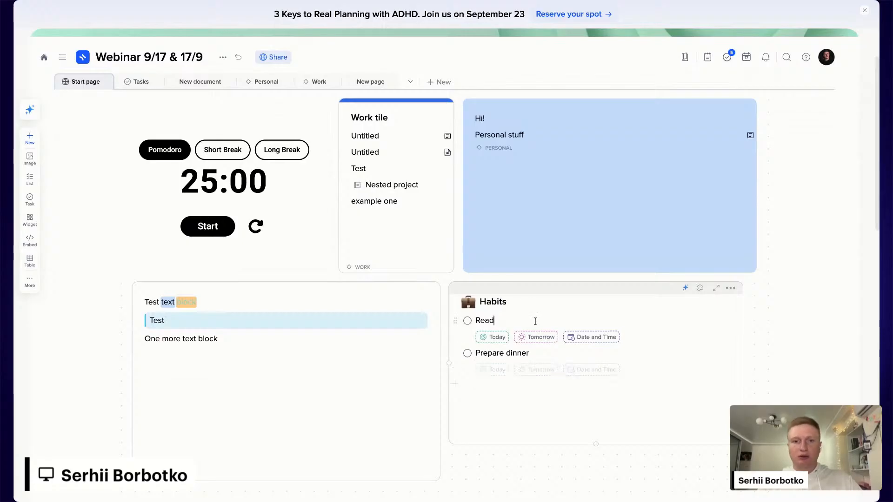
{"action": "left_click", "coordinate": [493, 337]}
{"action": "left_click", "coordinate": [503, 336]}
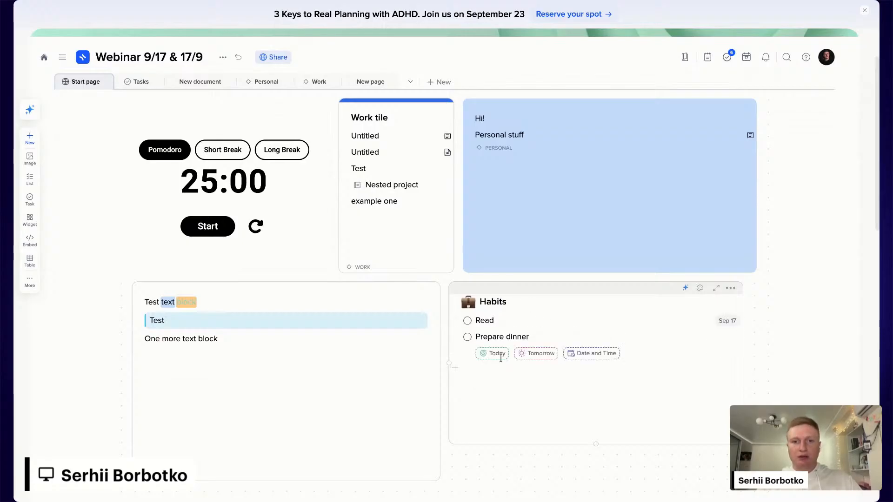
{"action": "left_click", "coordinate": [493, 353]}
- Complete the Read and Prepare dinner tasks in My Planner's daily Tasks tile, and return to the Habits tile on the project's Start page
{"action": "scroll", "coordinate": [847, 272], "scroll_direction": "up", "scroll_amount": 3}
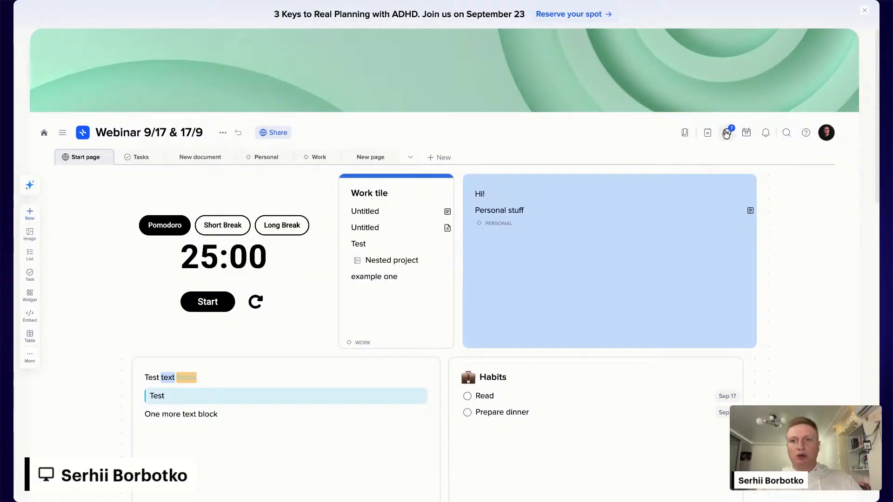
{"action": "left_click", "coordinate": [684, 132]}
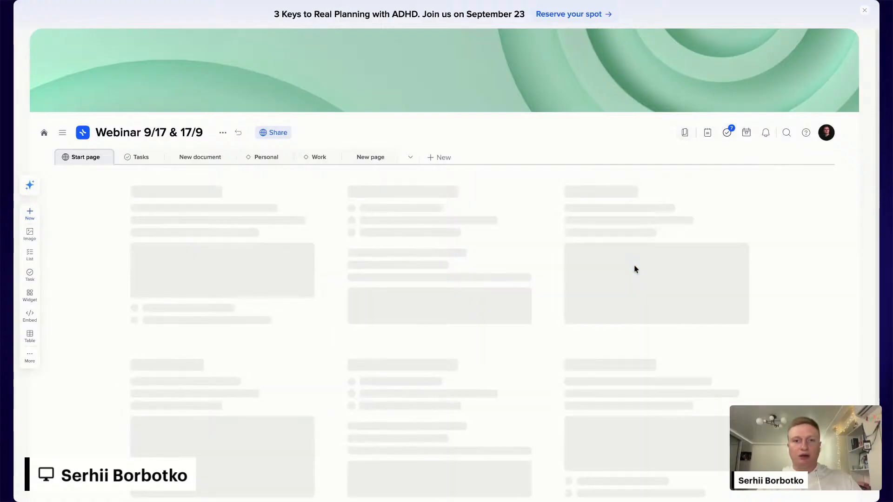
{"action": "scroll", "coordinate": [636, 269], "scroll_direction": "down", "scroll_amount": 2}
{"action": "scroll", "coordinate": [474, 339], "scroll_direction": "down", "scroll_amount": 3}
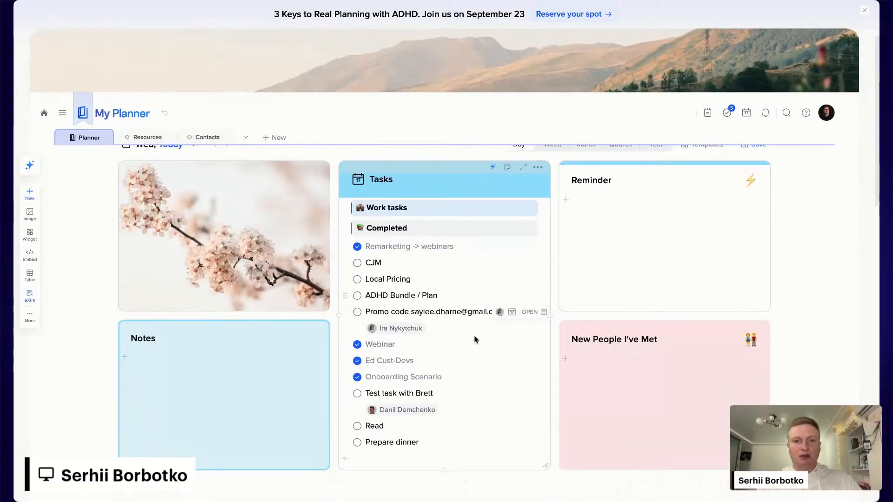
{"action": "scroll", "coordinate": [474, 339], "scroll_direction": "down", "scroll_amount": 3}
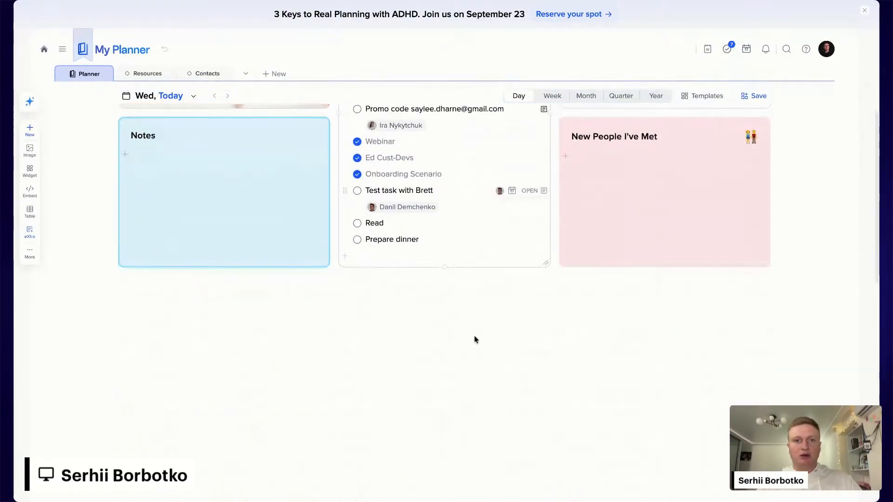
{"action": "scroll", "coordinate": [378, 176], "scroll_direction": "down", "scroll_amount": 1}
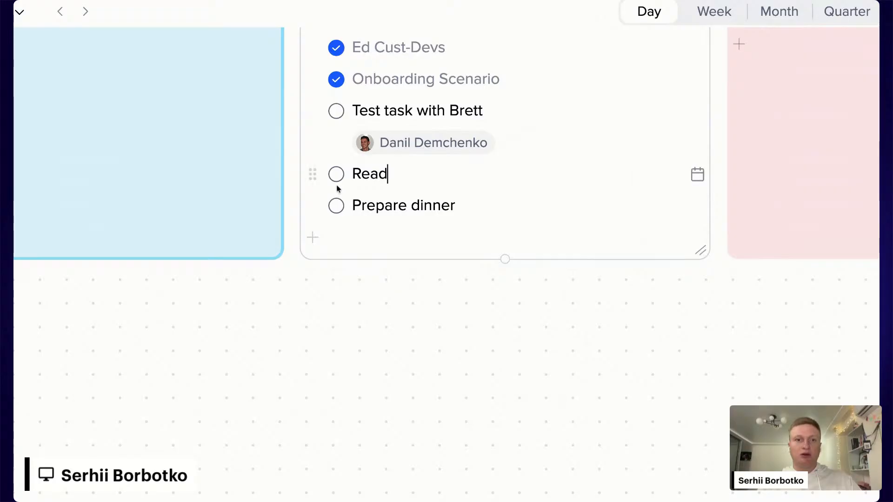
{"action": "left_click", "coordinate": [332, 167]}
{"action": "left_click", "coordinate": [332, 204]}
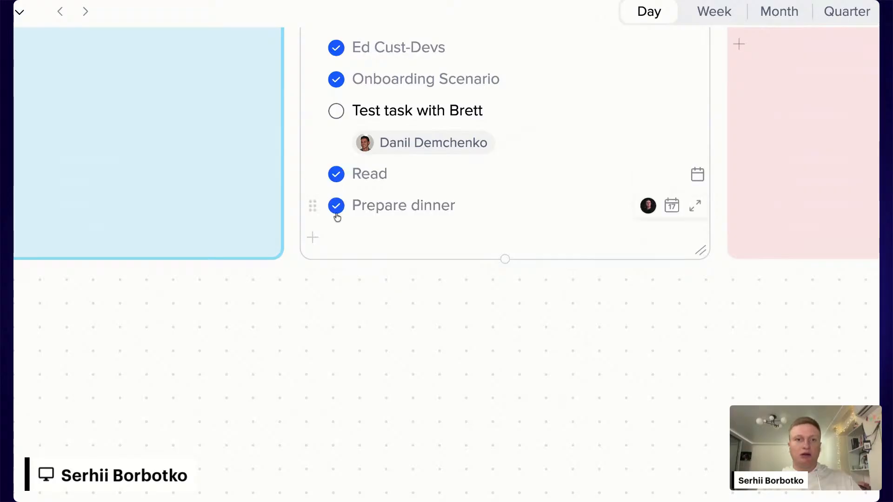
{"action": "left_click", "coordinate": [20, 4]}
{"action": "scroll", "coordinate": [467, 364], "scroll_direction": "down", "scroll_amount": 3}
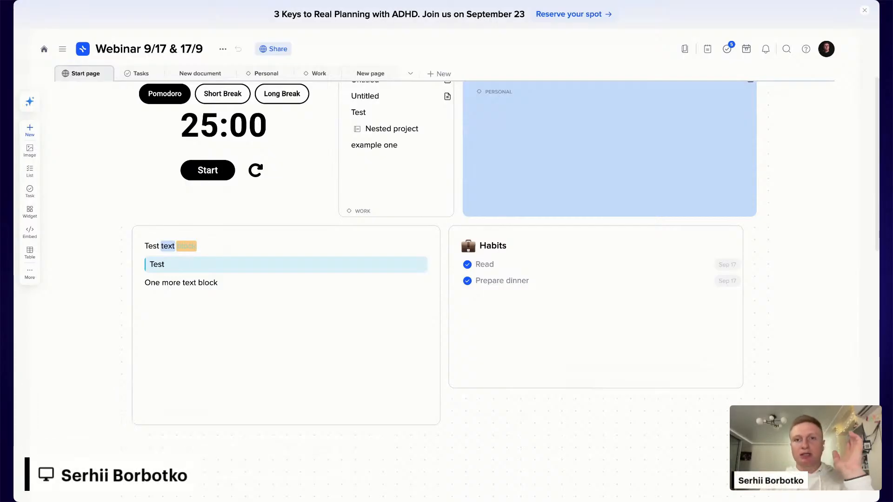
{"action": "left_click", "coordinate": [581, 314]}
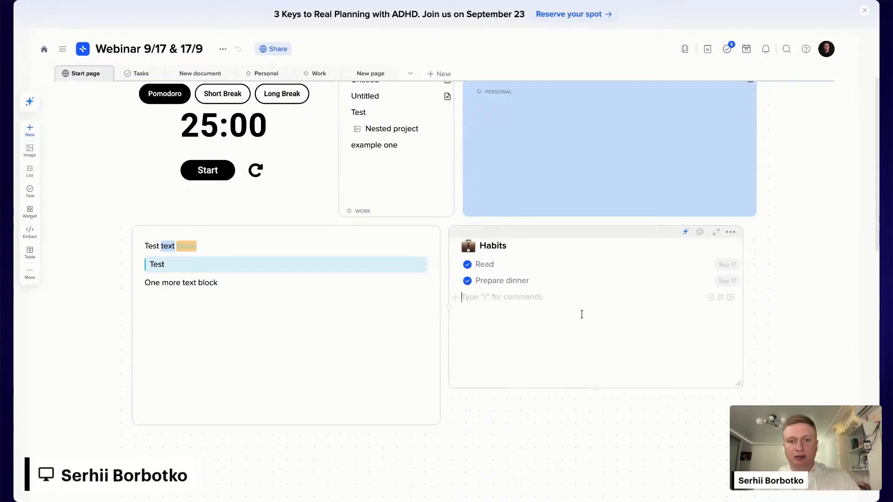
{"action": "type", "text": "Tes"}
{"action": "key", "text": "BackSpace"}
{"action": "key", "text": "BackSpace"}
{"action": "key", "text": "BackSpace"}
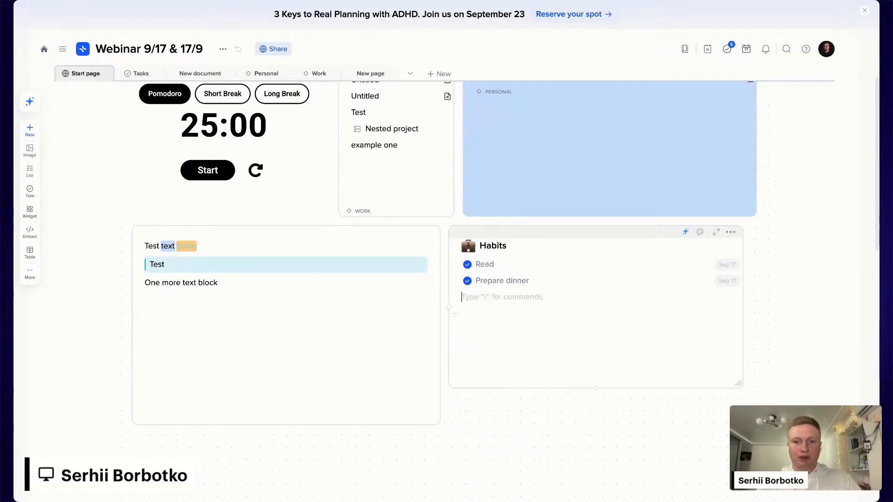
- Add a third task to the Habits tile, titled as a task for a named person
{"action": "type", "text": "()"}
{"action": "key", "text": "space"}
{"action": "type", "text": "Ta"}
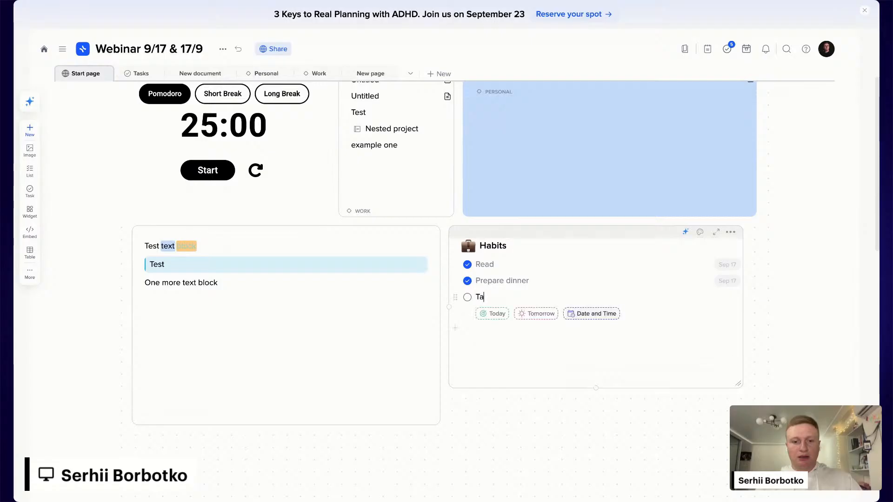
{"action": "type", "text": "sk for Anja"}
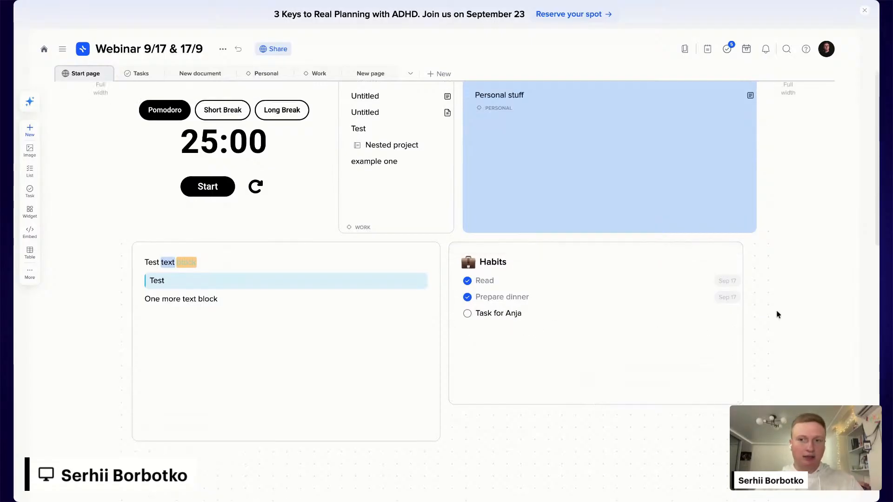
- Go to today's plans in My Planner, enable the Tasks system tab and open it
{"action": "scroll", "coordinate": [777, 313], "scroll_direction": "up", "scroll_amount": 5}
{"action": "left_click", "coordinate": [683, 134]}
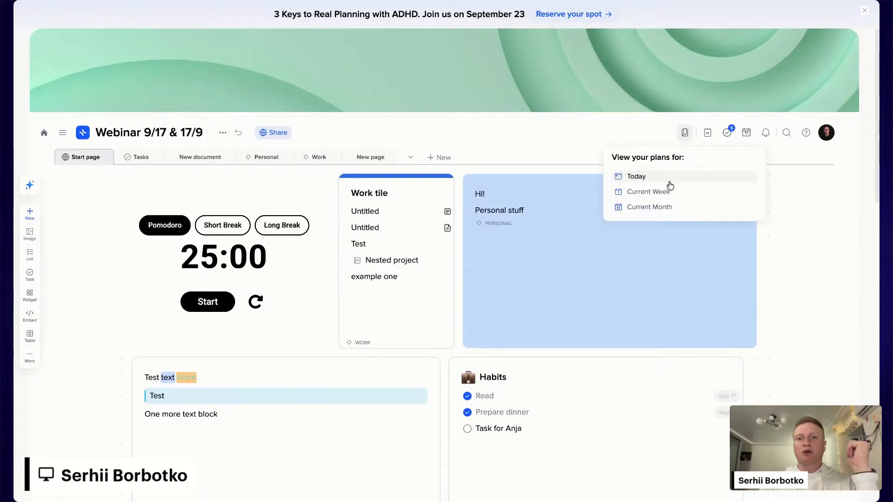
{"action": "left_click", "coordinate": [670, 180]}
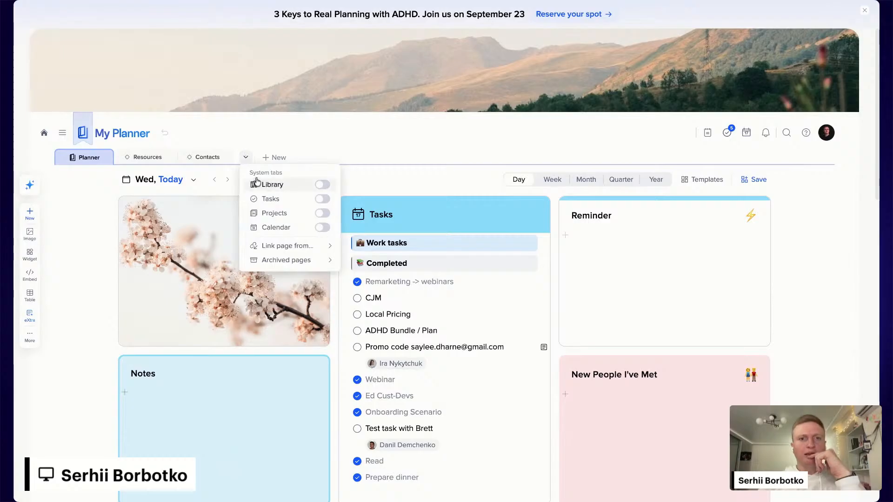
{"action": "left_click", "coordinate": [322, 199]}
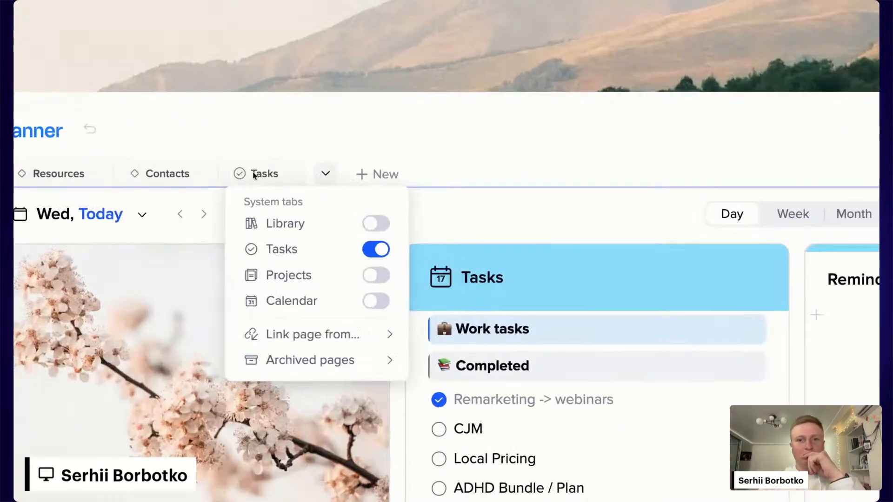
{"action": "left_click", "coordinate": [258, 174]}
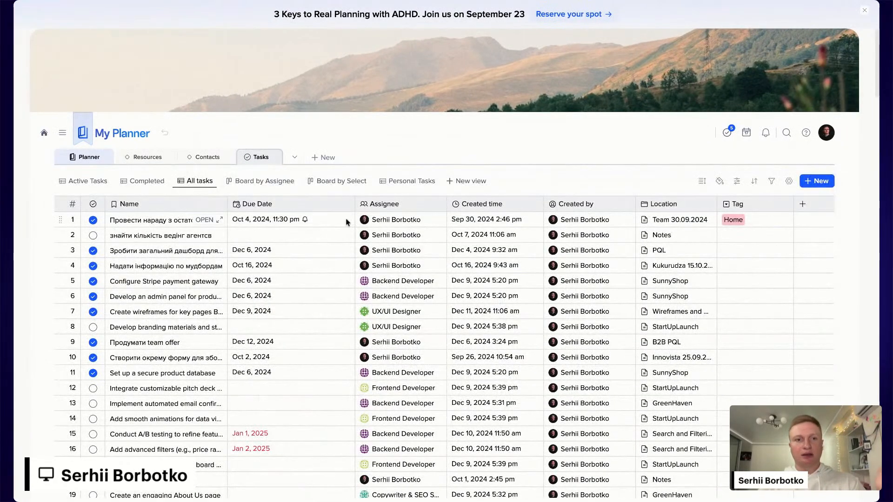
- Filter the All tasks view by names containing the person's first name and select the matching task
{"action": "left_click", "coordinate": [302, 206]}
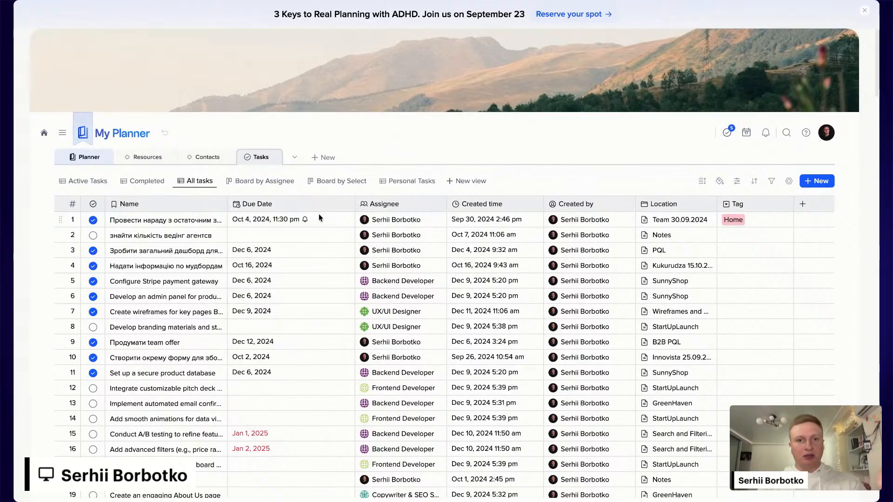
{"action": "left_click", "coordinate": [774, 180]}
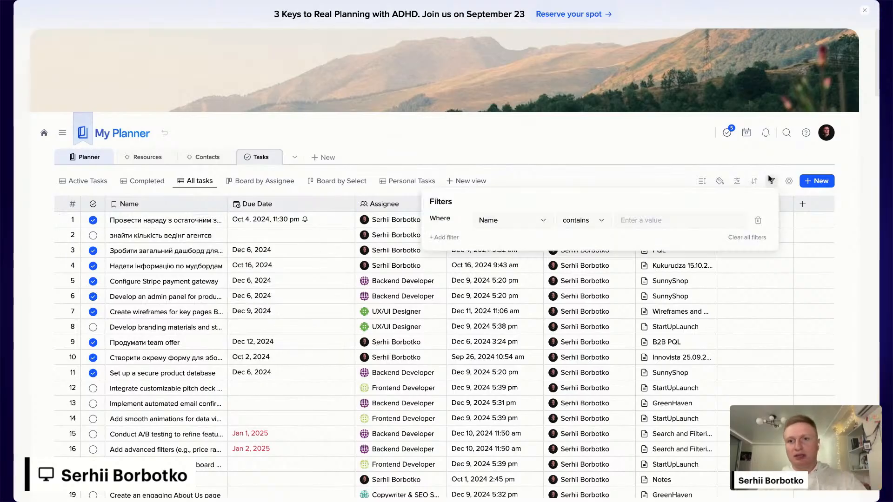
{"action": "type", "text": "anja"}
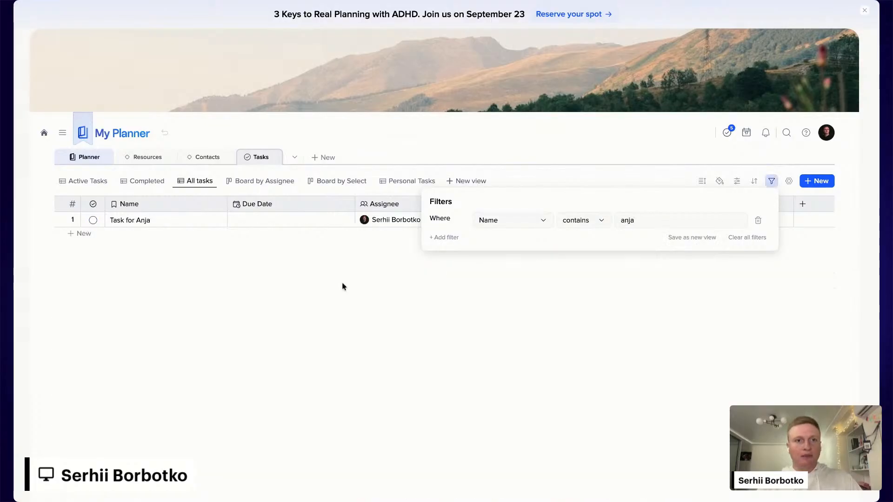
{"action": "left_click", "coordinate": [343, 285]}
{"action": "left_click", "coordinate": [182, 221]}
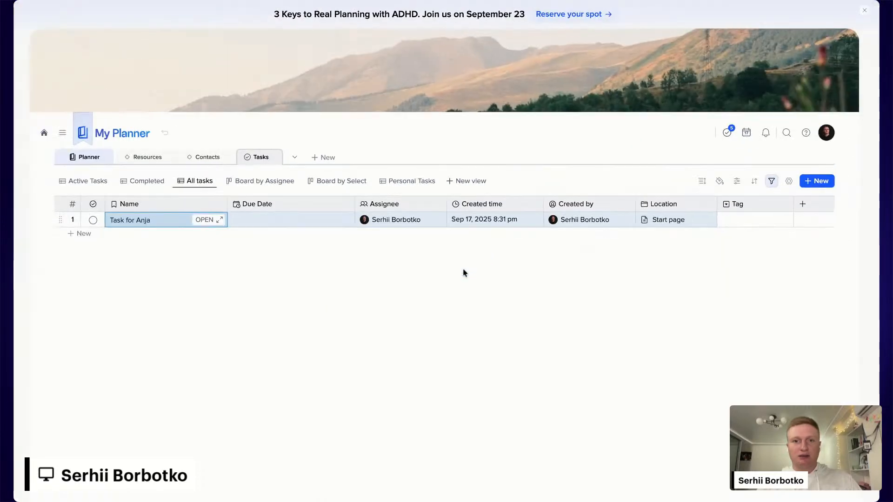
{"action": "left_click", "coordinate": [462, 269]}
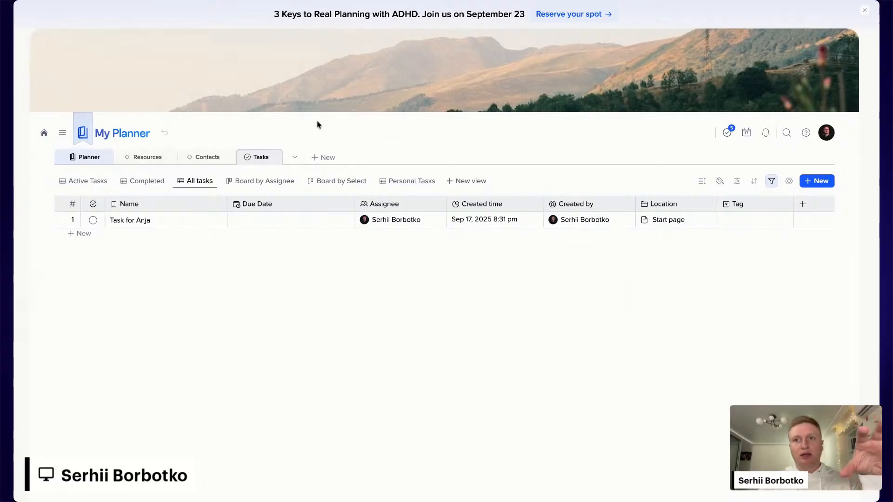
{"action": "left_click", "coordinate": [295, 158]}
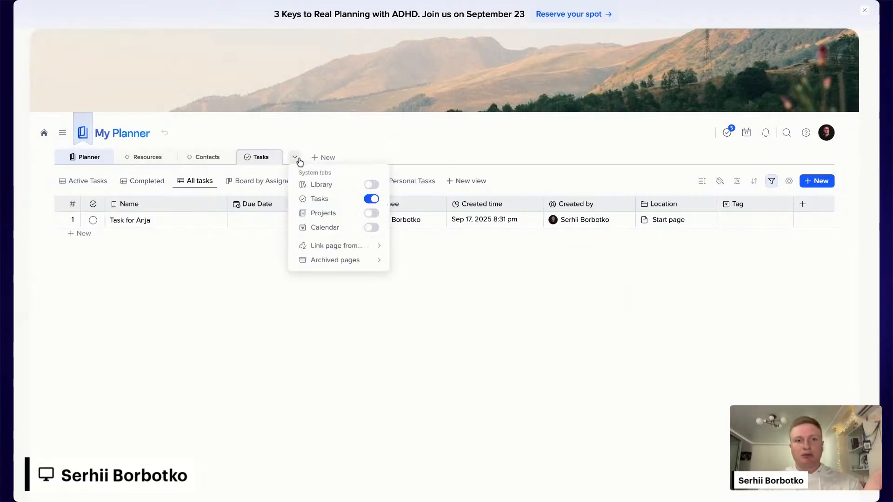
{"action": "left_click", "coordinate": [296, 158]}
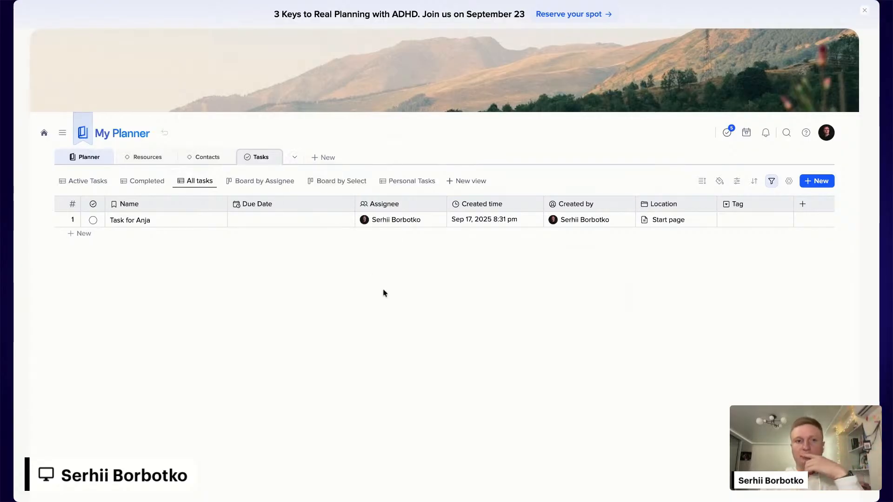
{"action": "left_click", "coordinate": [293, 158]}
{"action": "left_click", "coordinate": [293, 158]}
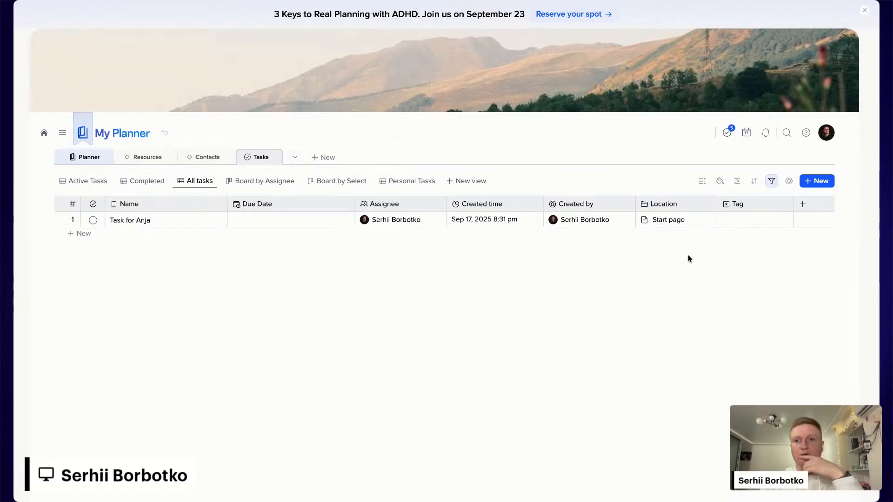
- Go to the filtered task's location on the Start page and open the Inbox beside it
{"action": "left_click", "coordinate": [668, 220]}
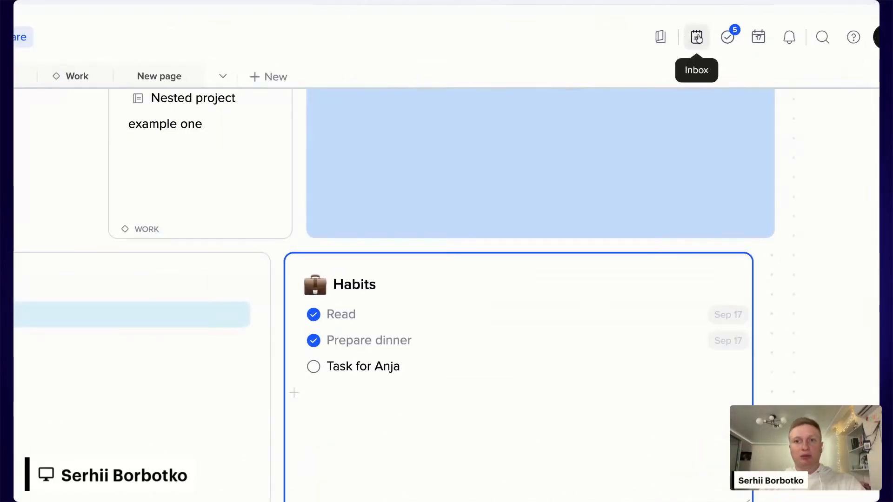
{"action": "left_click", "coordinate": [697, 38]}
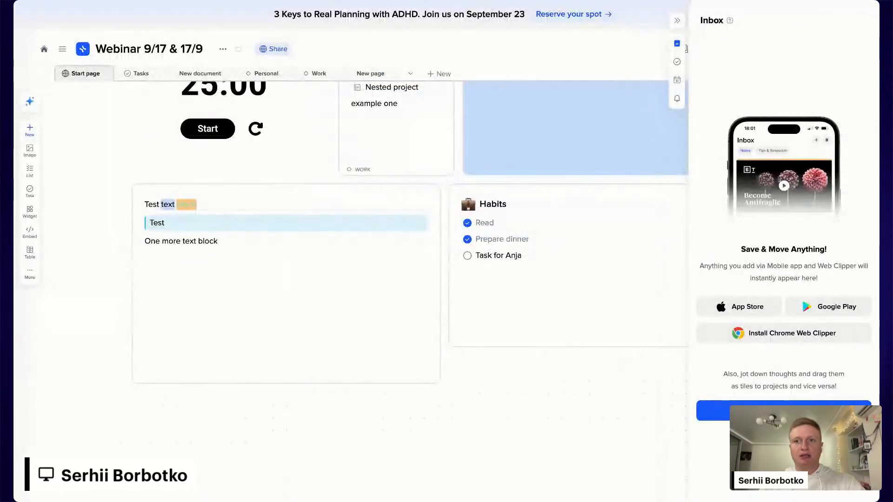
{"action": "scroll", "coordinate": [503, 200], "scroll_direction": "down", "scroll_amount": 5}
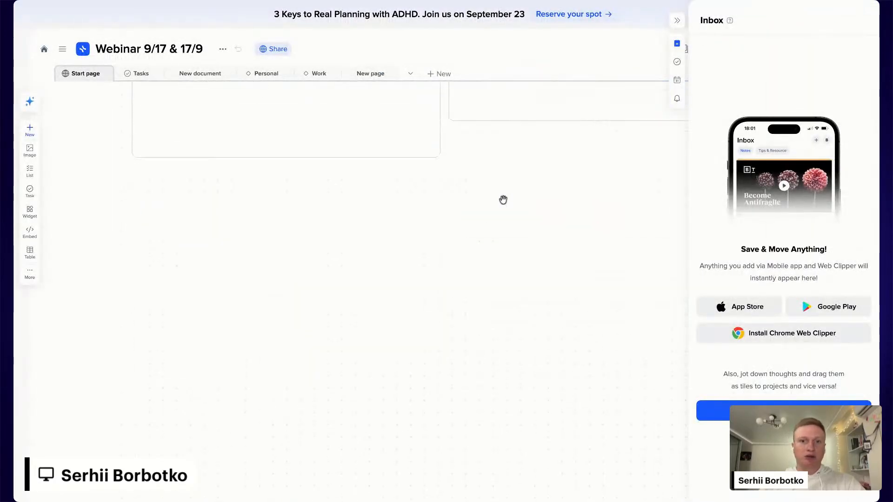
{"action": "scroll", "coordinate": [503, 200], "scroll_direction": "up", "scroll_amount": 4}
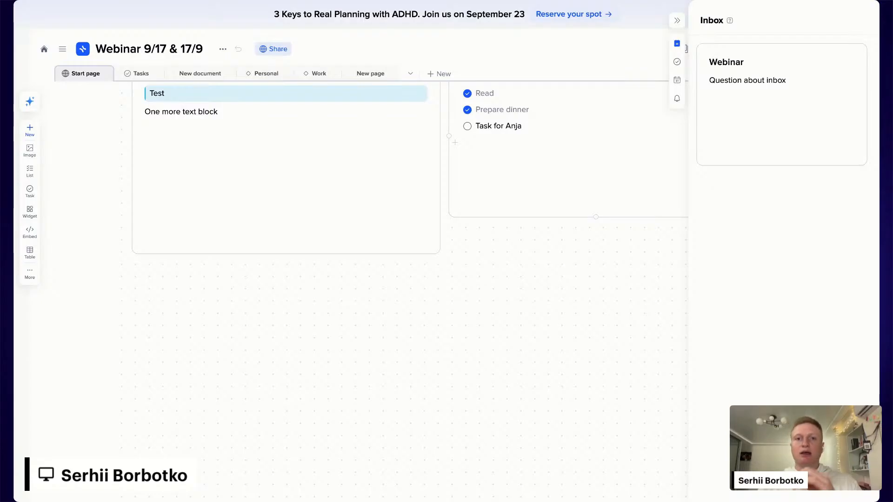
- Close the Inbox, look over the Start page and reopen the Inbox beside it
{"action": "scroll", "coordinate": [566, 269], "scroll_direction": "up", "scroll_amount": 7}
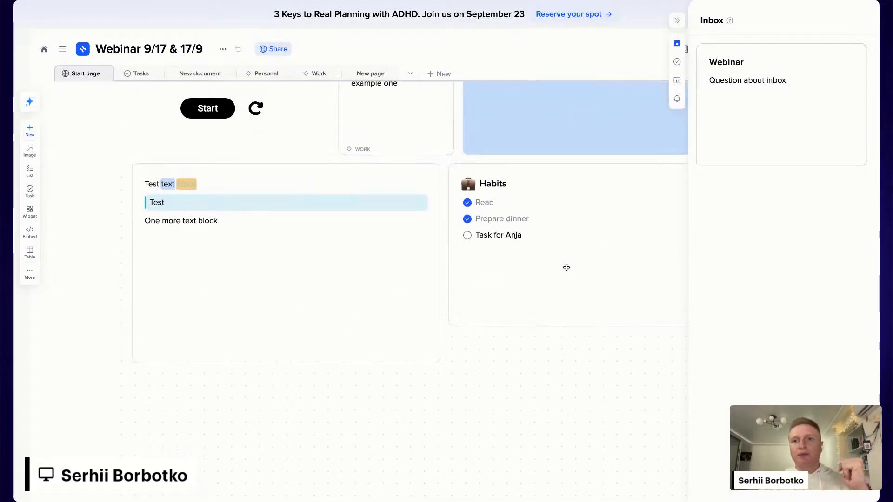
{"action": "left_click", "coordinate": [675, 19]}
{"action": "scroll", "coordinate": [649, 284], "scroll_direction": "down", "scroll_amount": 10}
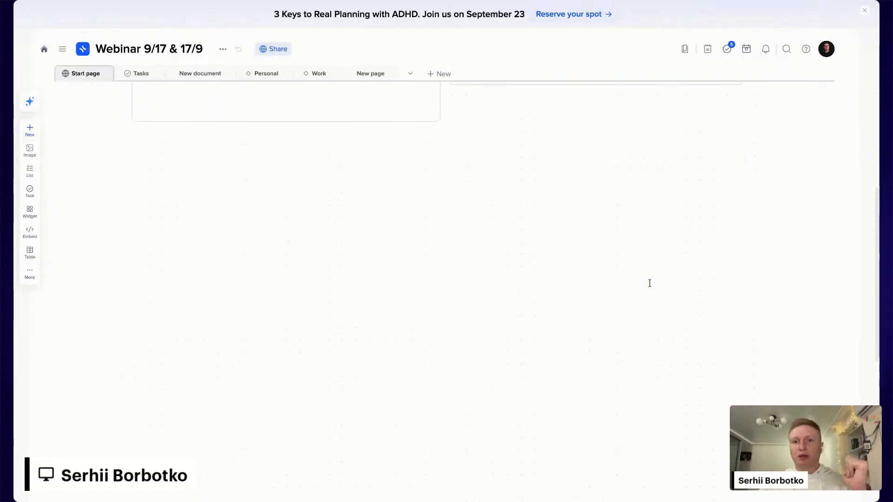
{"action": "left_click", "coordinate": [707, 49]}
{"action": "left_click_drag", "start_coordinate": [756, 77], "coordinate": [744, 60]}
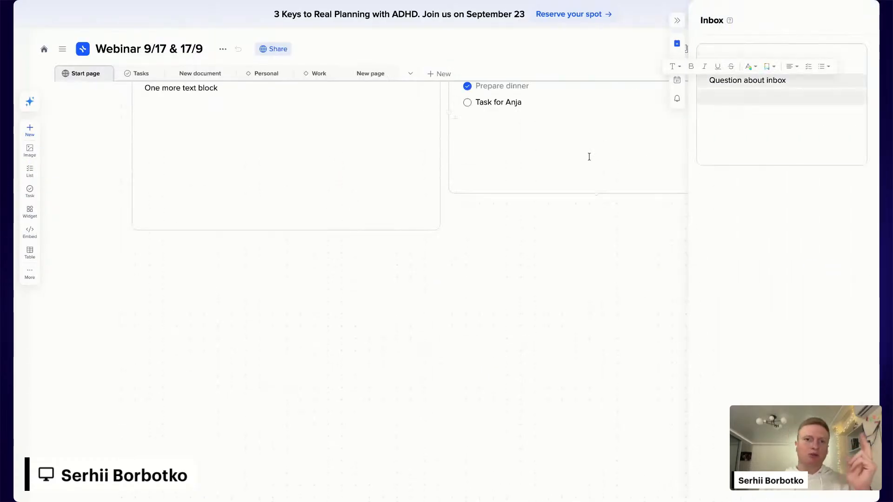
{"action": "left_click", "coordinate": [564, 229]}
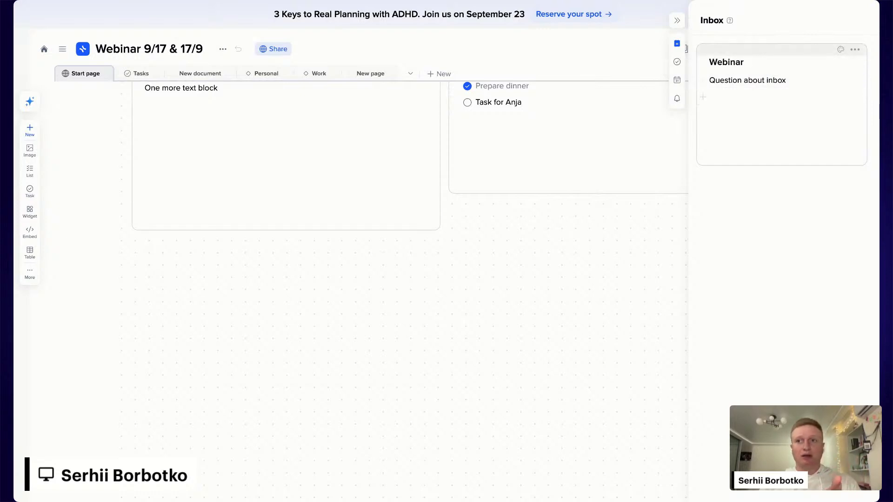
- Apply the fully filled light-blue style to the Webinar tile in the Inbox
{"action": "left_click", "coordinate": [840, 49]}
{"action": "left_click", "coordinate": [729, 197]}
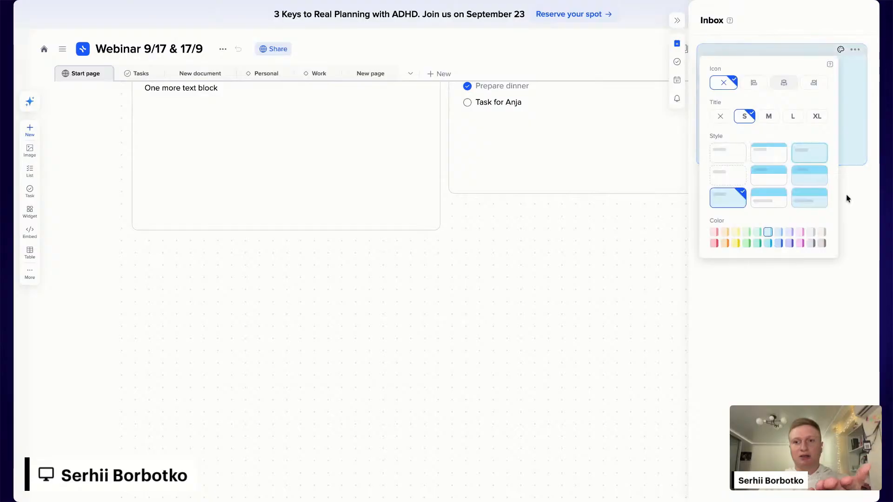
{"action": "left_click", "coordinate": [856, 190]}
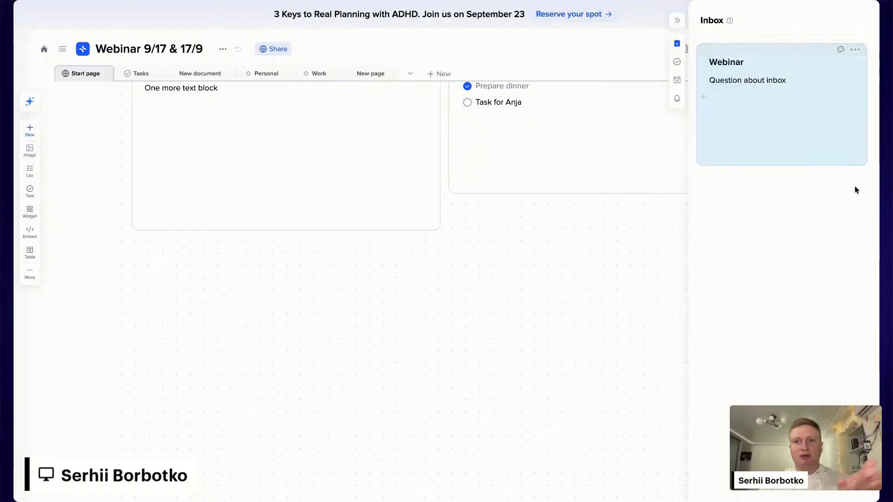
- Move the Webinar tile out of the Inbox onto the Start page beneath the Test text tile, and close the Inbox
{"action": "left_click", "coordinate": [781, 51]}
{"action": "left_click_drag", "start_coordinate": [780, 51], "coordinate": [216, 244]}
{"action": "scroll", "coordinate": [409, 243], "scroll_direction": "up", "scroll_amount": 2}
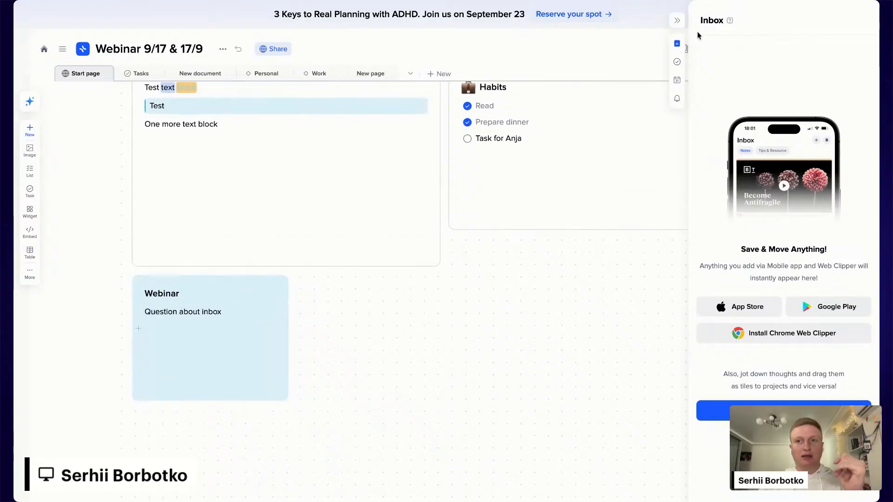
{"action": "left_click", "coordinate": [677, 20]}
{"action": "scroll", "coordinate": [590, 305], "scroll_direction": "up", "scroll_amount": 6}
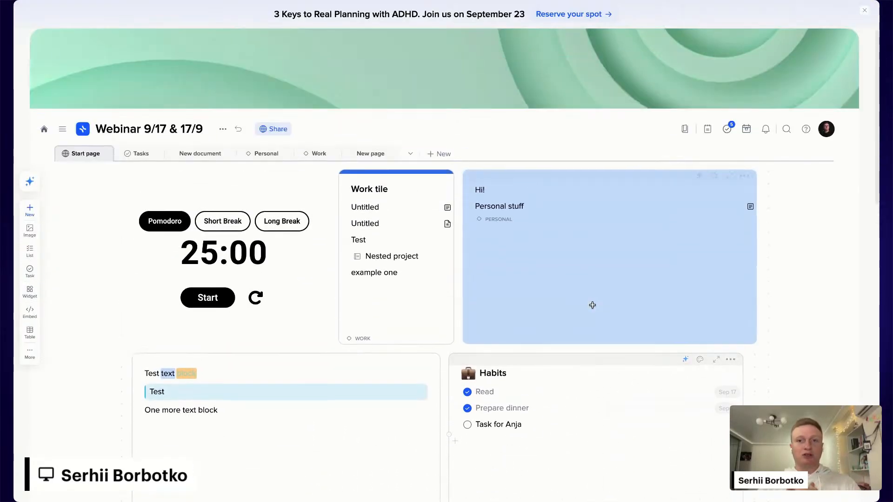
{"action": "scroll", "coordinate": [592, 305], "scroll_direction": "down", "scroll_amount": 5}
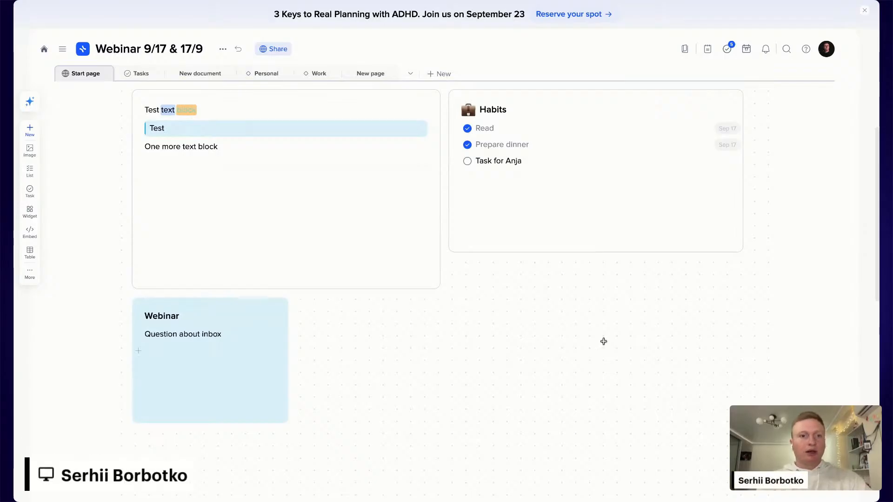
{"action": "scroll", "coordinate": [603, 341], "scroll_direction": "up", "scroll_amount": 6}
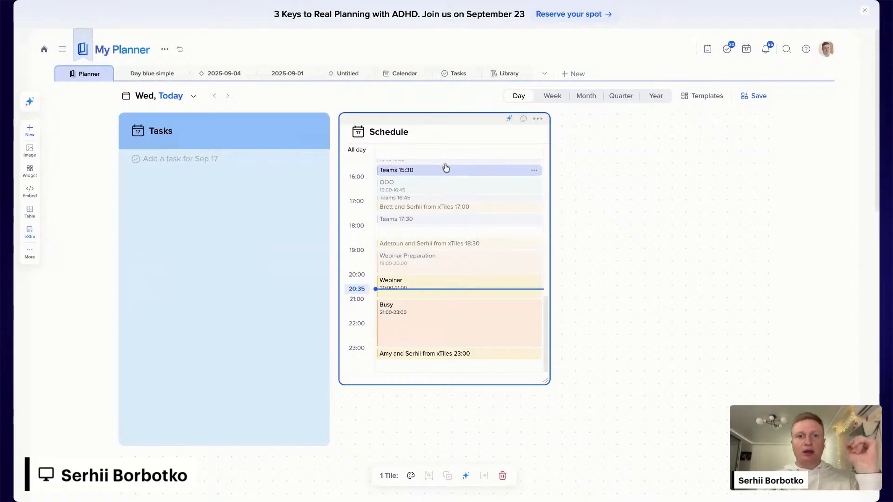
- Move the Schedule tile farther from the Tasks tile in My Planner's day view
{"action": "left_click_drag", "start_coordinate": [415, 122], "coordinate": [476, 137]}
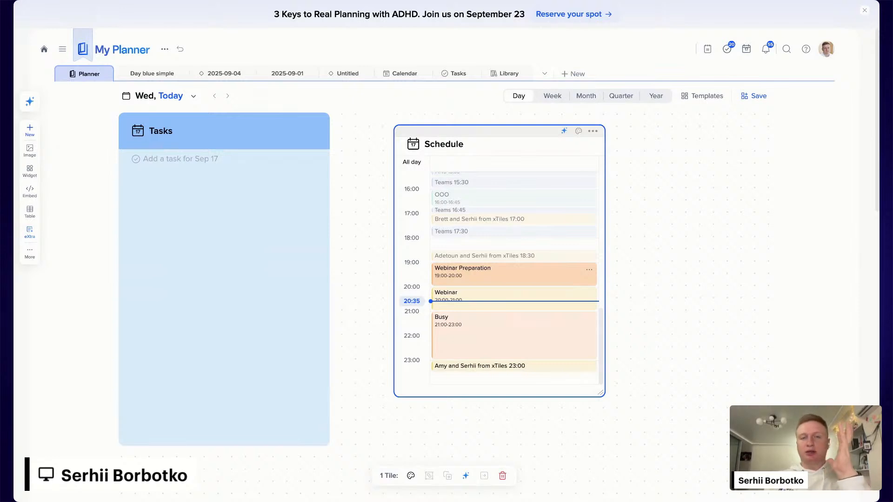
{"action": "scroll", "coordinate": [514, 275], "scroll_direction": "up", "scroll_amount": 1}
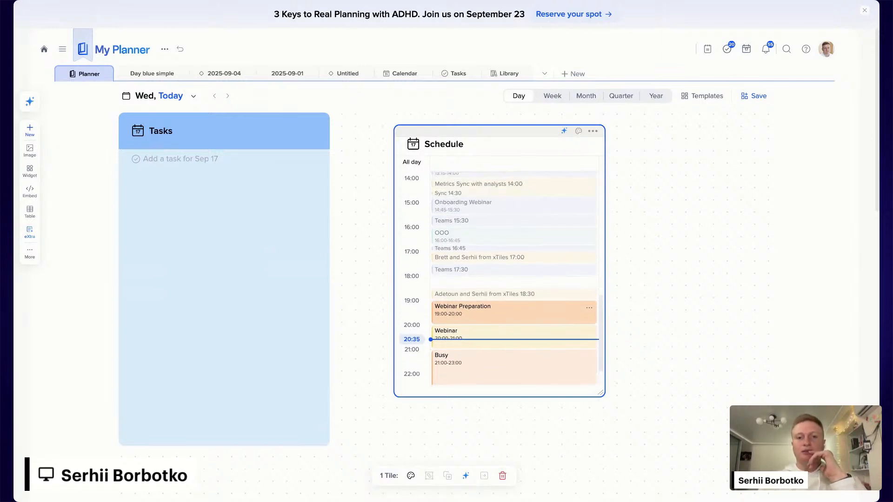
{"action": "scroll", "coordinate": [514, 276], "scroll_direction": "down", "scroll_amount": 1}
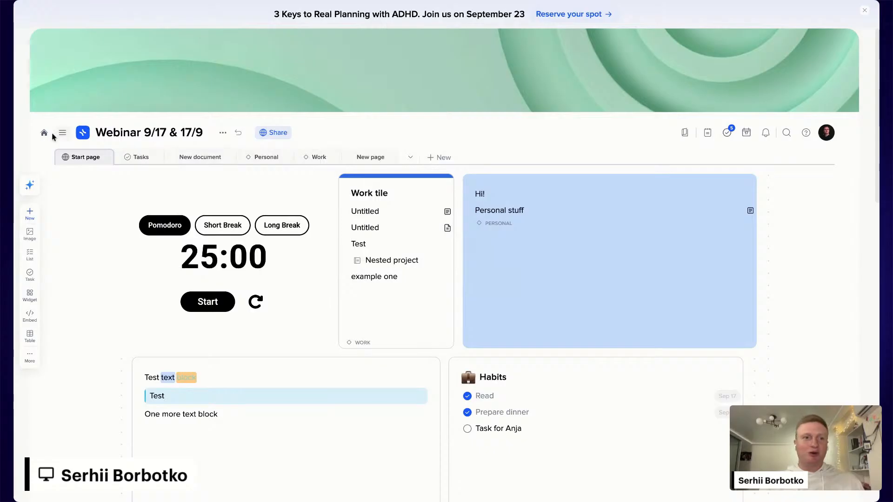
- Leave the project for the home page and browse the ADHD Brain category in the template gallery
{"action": "left_click", "coordinate": [44, 133]}
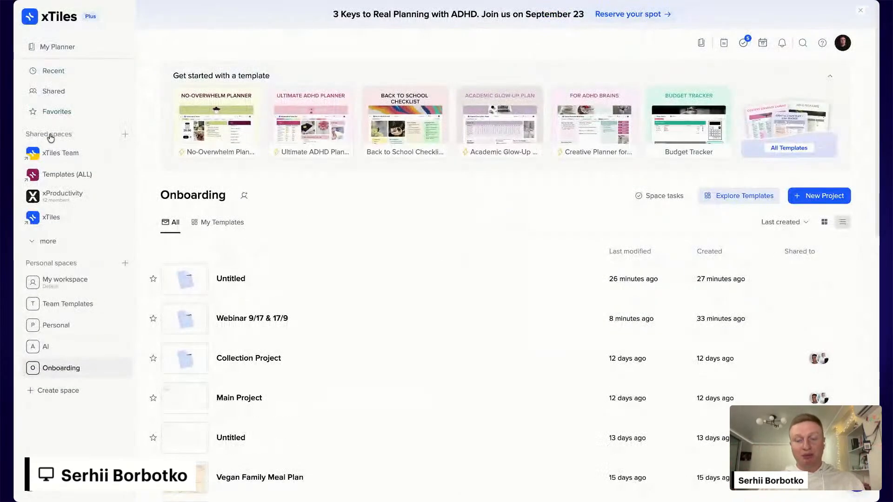
{"action": "left_click", "coordinate": [779, 123]}
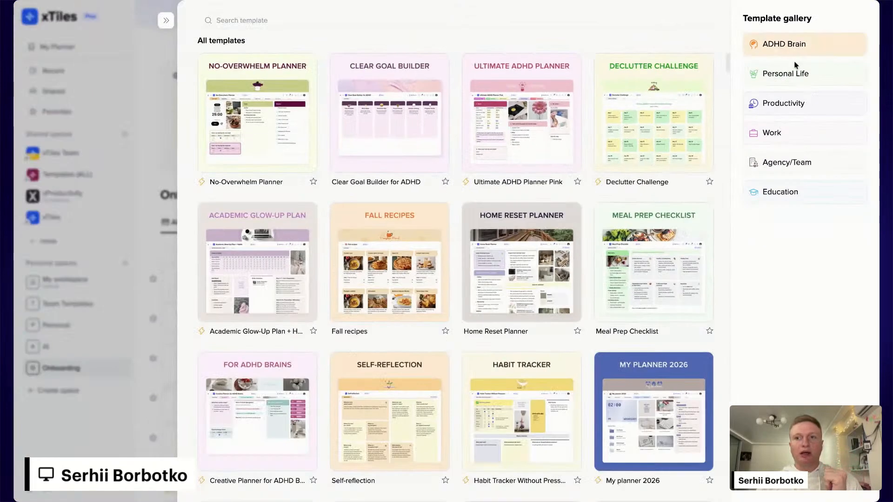
{"action": "left_click", "coordinate": [810, 44]}
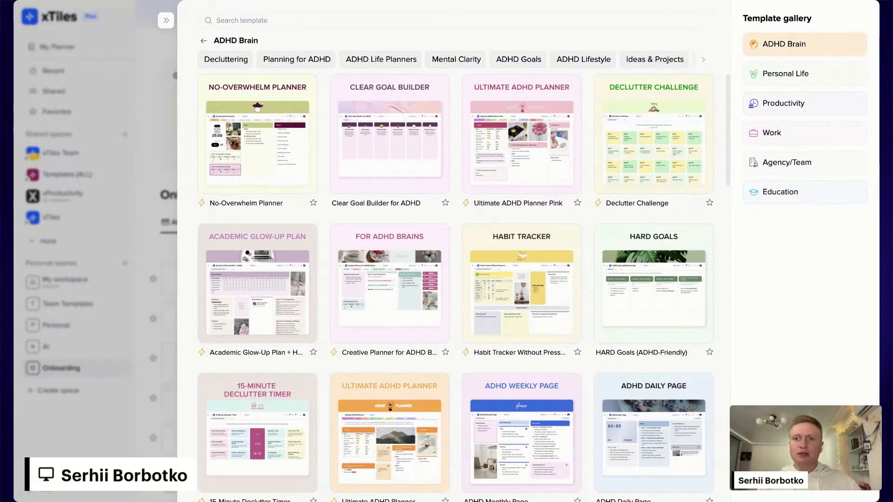
{"action": "scroll", "coordinate": [724, 219], "scroll_direction": "down", "scroll_amount": 4}
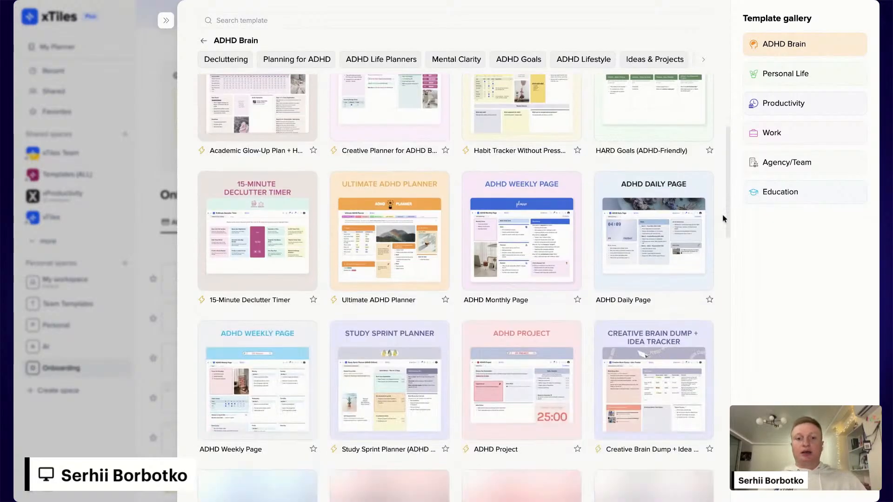
- Look through the ADHD Brain templates and search the template gallery for "pet"
{"action": "scroll", "coordinate": [723, 219], "scroll_direction": "down", "scroll_amount": 9}
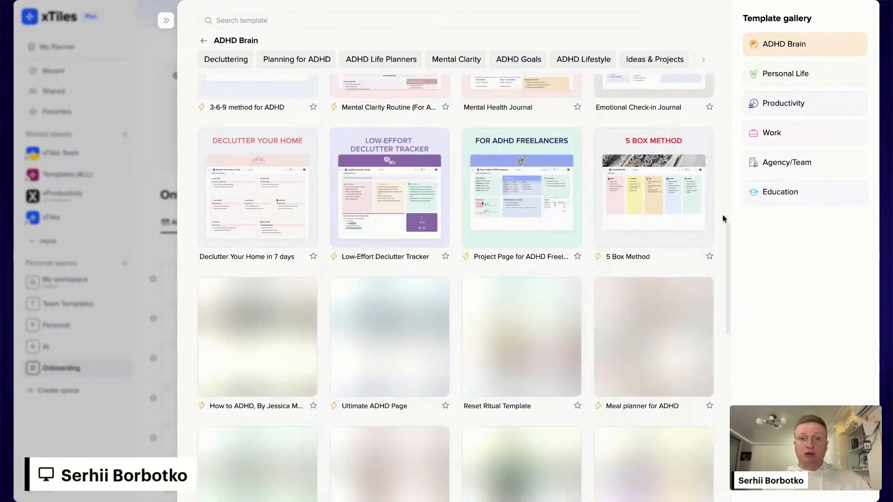
{"action": "scroll", "coordinate": [722, 214], "scroll_direction": "down", "scroll_amount": 12}
{"action": "scroll", "coordinate": [524, 234], "scroll_direction": "up", "scroll_amount": 11}
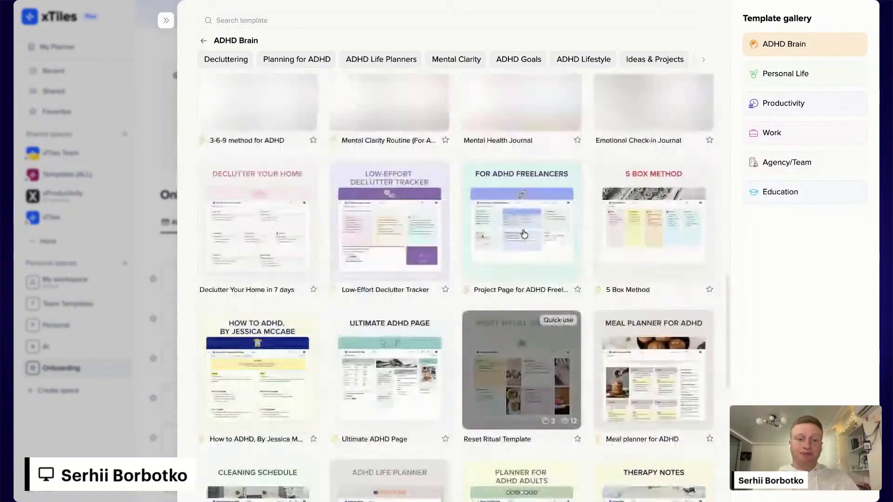
{"action": "scroll", "coordinate": [524, 233], "scroll_direction": "up", "scroll_amount": 12}
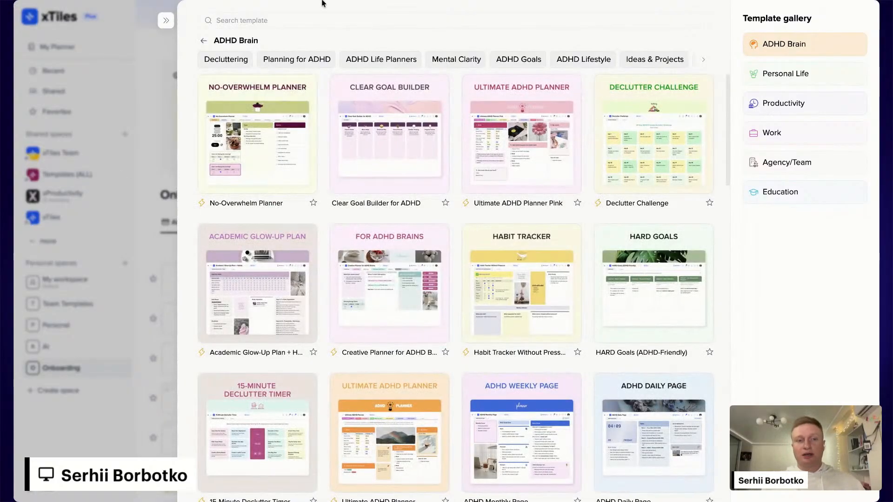
{"action": "left_click", "coordinate": [313, 18]}
{"action": "type", "text": "pet"}
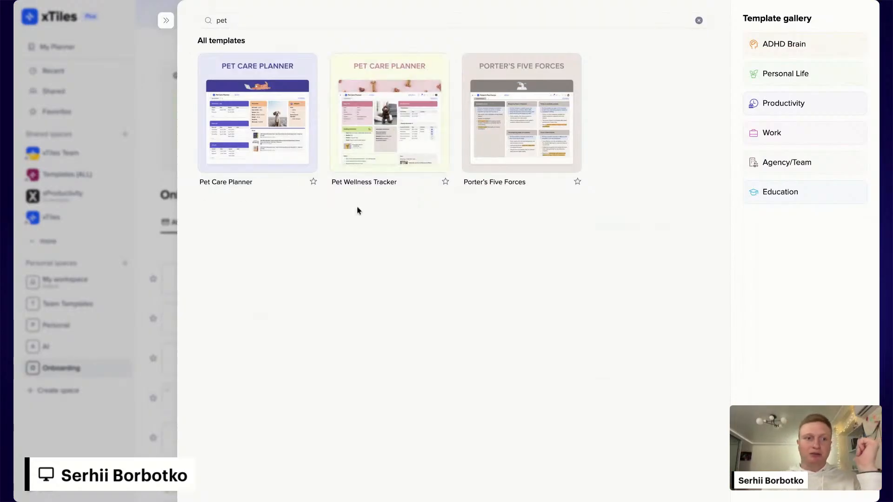
- Close the gallery, open the Pet Care Planner project from My workspace, and look over its tiles
{"action": "left_click", "coordinate": [105, 239]}
{"action": "left_click", "coordinate": [88, 283]}
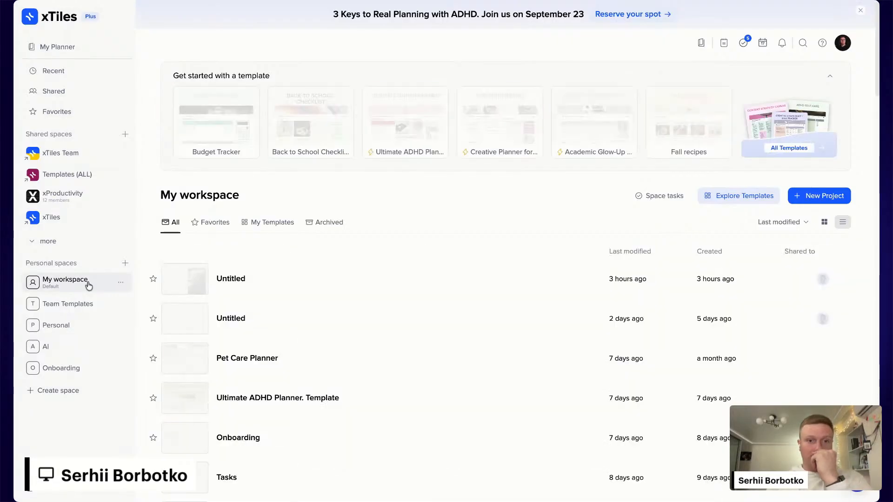
{"action": "left_click", "coordinate": [350, 356]}
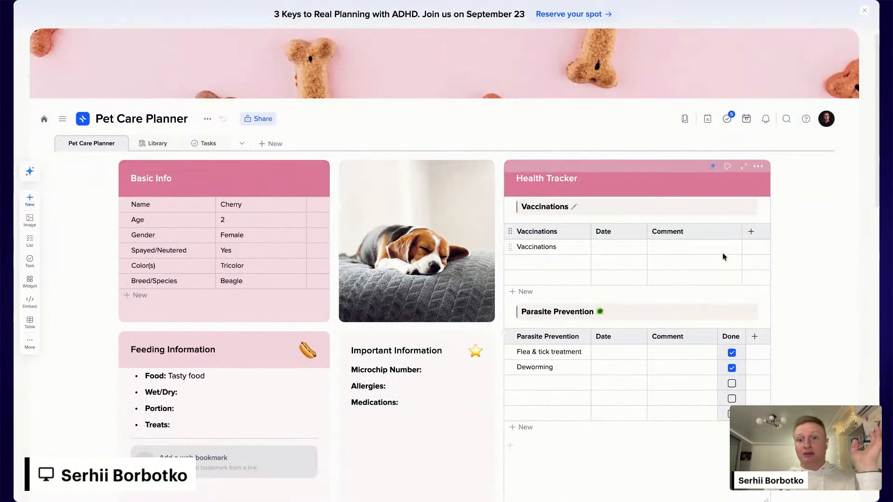
{"action": "scroll", "coordinate": [723, 255], "scroll_direction": "down", "scroll_amount": 2}
{"action": "scroll", "coordinate": [723, 256], "scroll_direction": "down", "scroll_amount": 1}
{"action": "scroll", "coordinate": [723, 256], "scroll_direction": "down", "scroll_amount": 1}
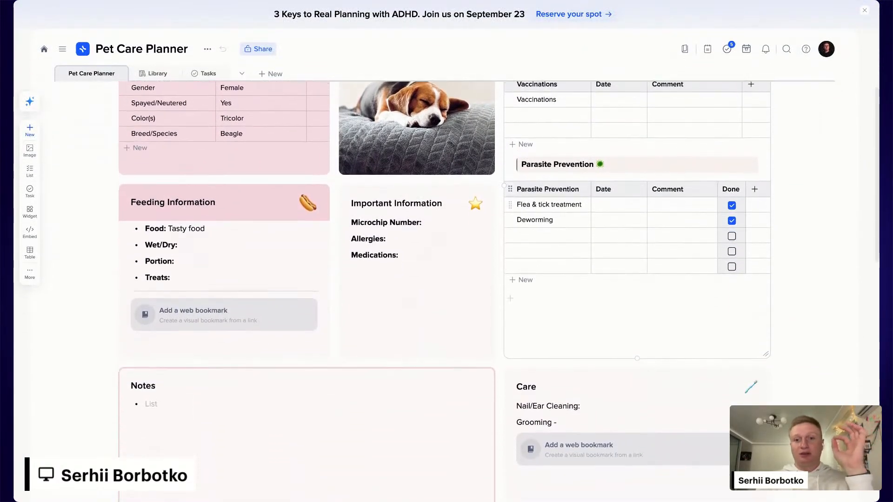
{"action": "scroll", "coordinate": [723, 256], "scroll_direction": "up", "scroll_amount": 1}
{"action": "scroll", "coordinate": [723, 256], "scroll_direction": "up", "scroll_amount": 3}
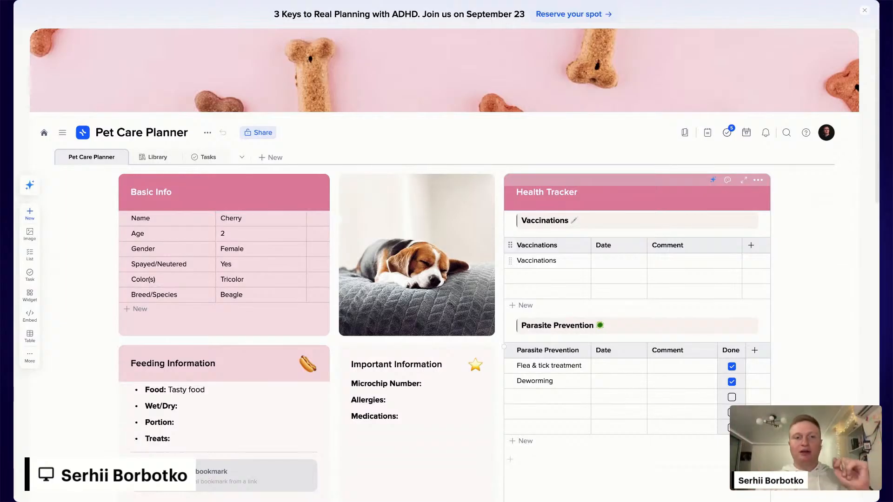
{"action": "scroll", "coordinate": [554, 260], "scroll_direction": "down", "scroll_amount": 1}
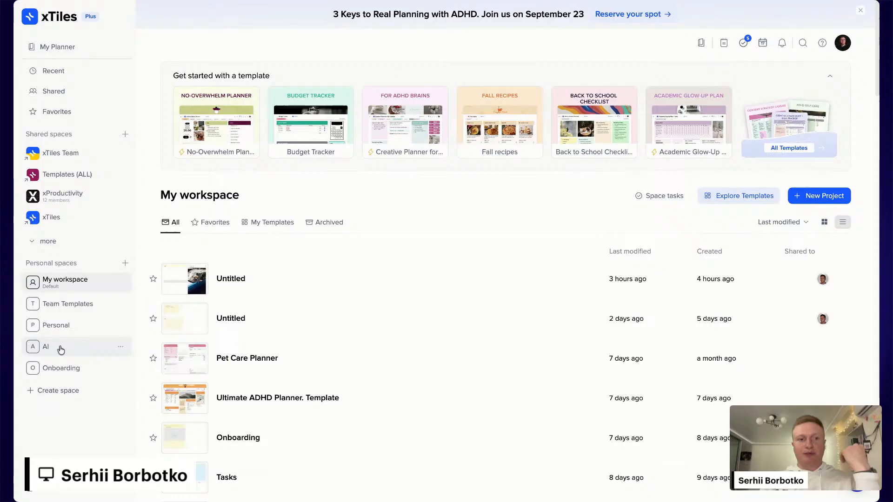
- Switch to the Onboarding space and open today's plan in My Planner
{"action": "left_click", "coordinate": [100, 367]}
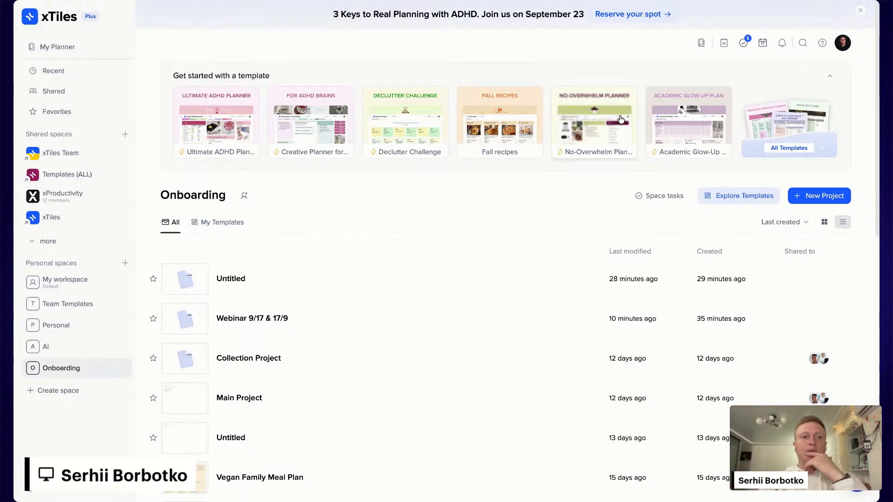
{"action": "left_click", "coordinate": [701, 42]}
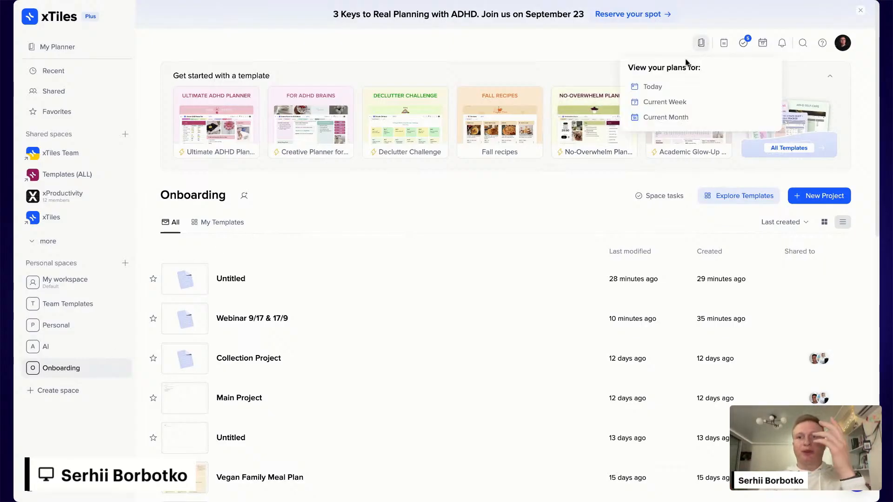
{"action": "left_click", "coordinate": [676, 92]}
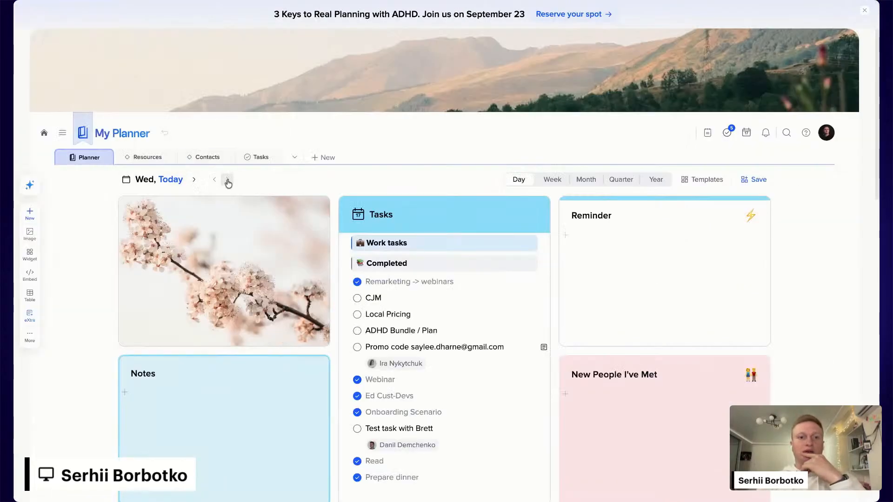
- Advance My Planner's day view to Sun, Sep 21 and look over that day's tiles
{"action": "left_click", "coordinate": [227, 181]}
{"action": "left_click", "coordinate": [227, 181]}
{"action": "left_click", "coordinate": [228, 181]}
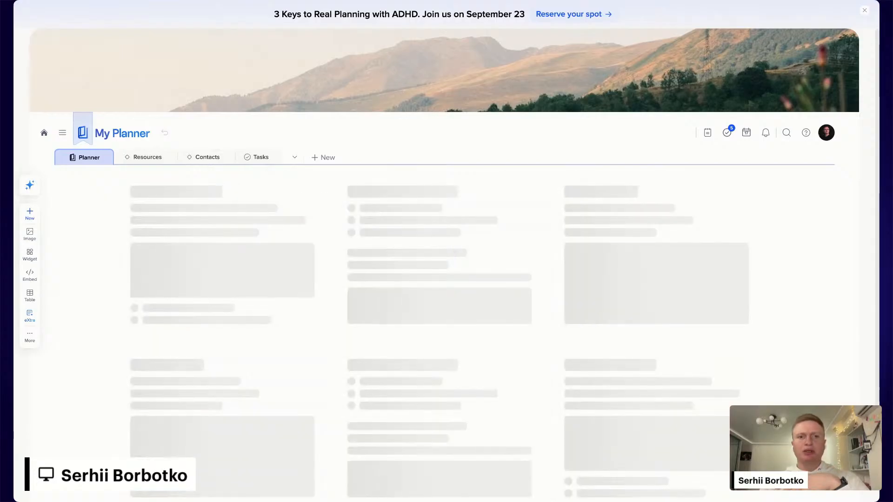
{"action": "left_click", "coordinate": [229, 181]}
{"action": "left_click", "coordinate": [229, 181]}
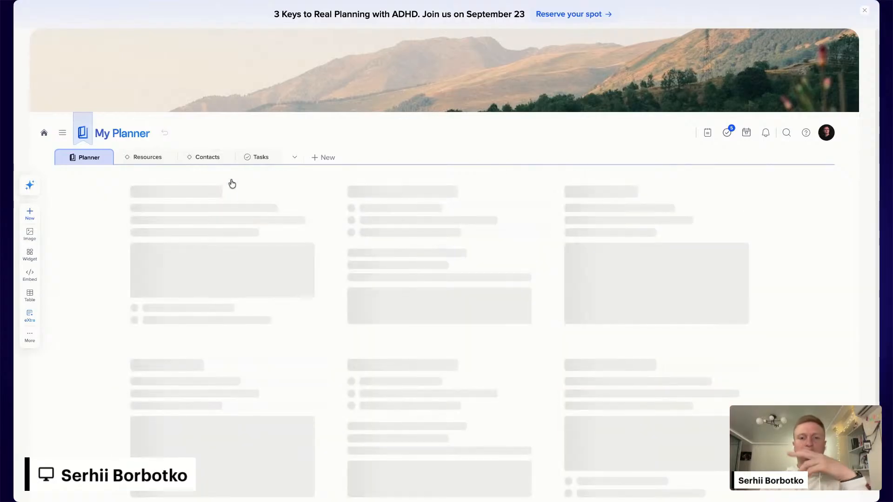
{"action": "left_click", "coordinate": [228, 180]}
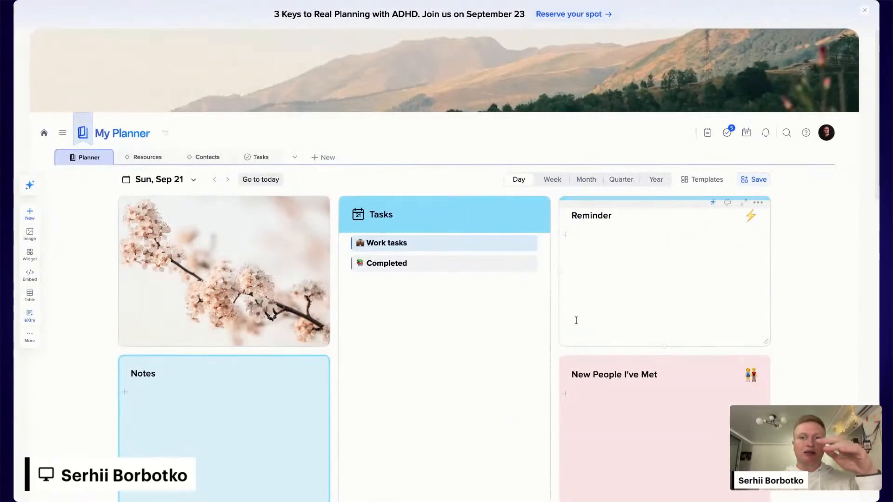
{"action": "scroll", "coordinate": [576, 320], "scroll_direction": "down", "scroll_amount": 3}
{"action": "scroll", "coordinate": [576, 320], "scroll_direction": "up", "scroll_amount": 1}
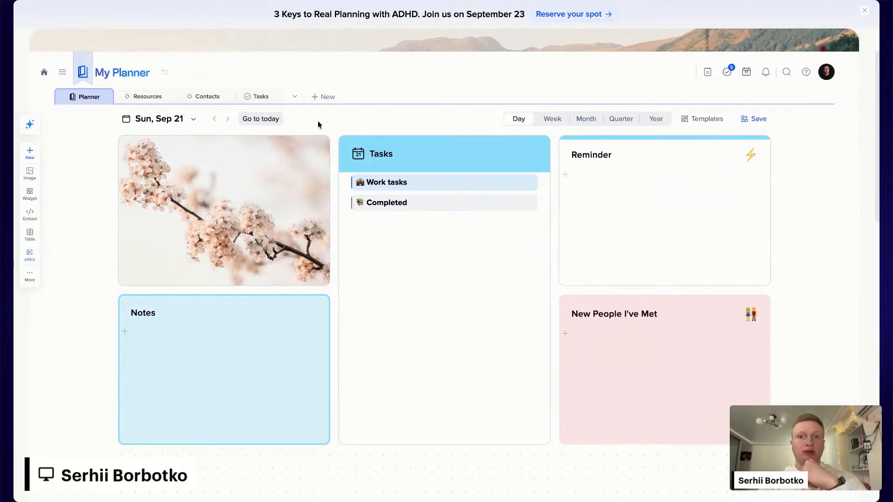
- Create a project in My workspace from the Ultimate ADHD Planner Pink template and view its Day 1 page
{"action": "left_click", "coordinate": [44, 73]}
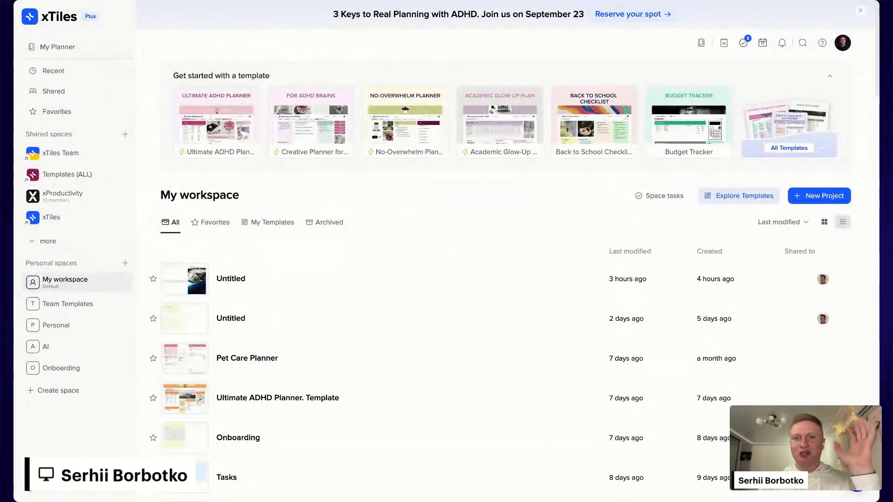
{"action": "left_click", "coordinate": [217, 119]}
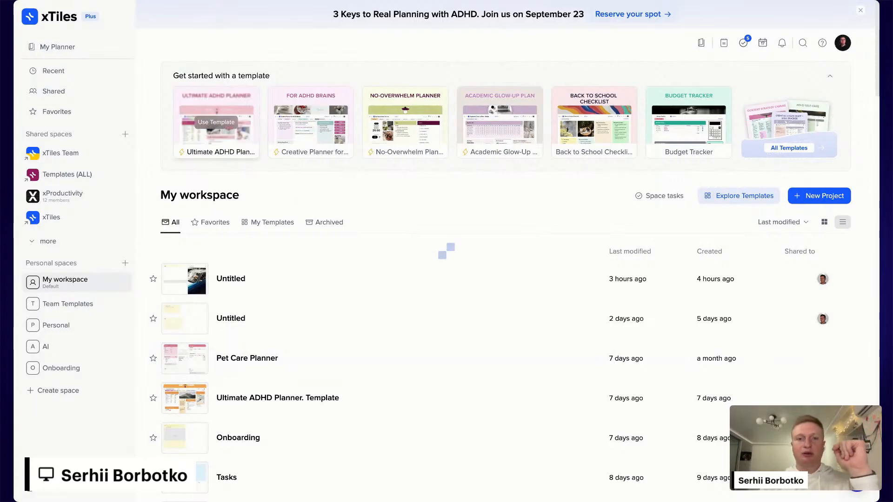
{"action": "left_click", "coordinate": [111, 156]}
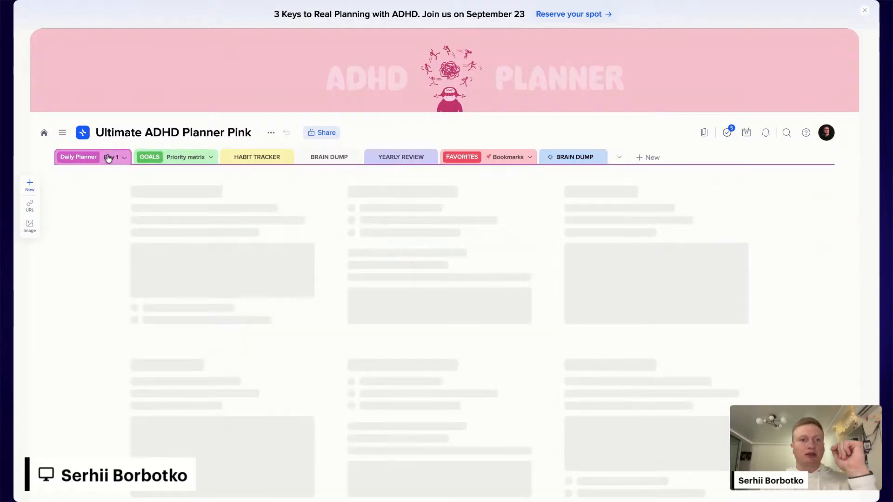
{"action": "scroll", "coordinate": [486, 361], "scroll_direction": "down", "scroll_amount": 5}
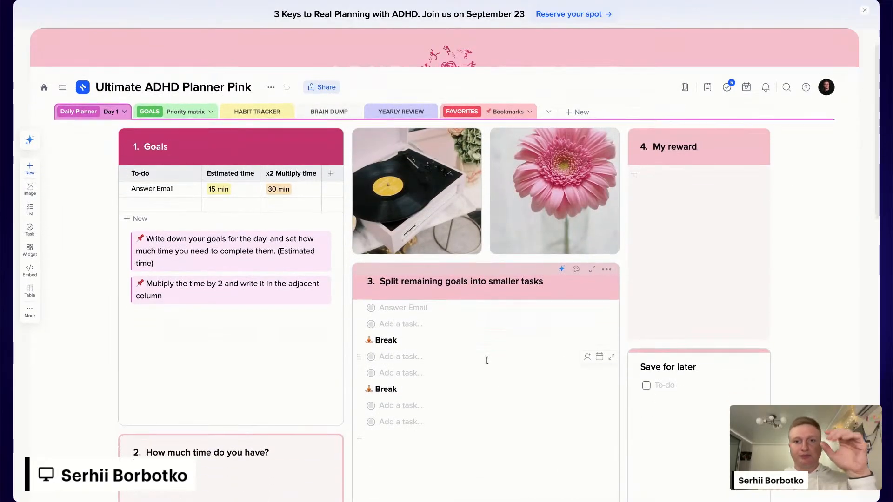
{"action": "scroll", "coordinate": [486, 361], "scroll_direction": "up", "scroll_amount": 5}
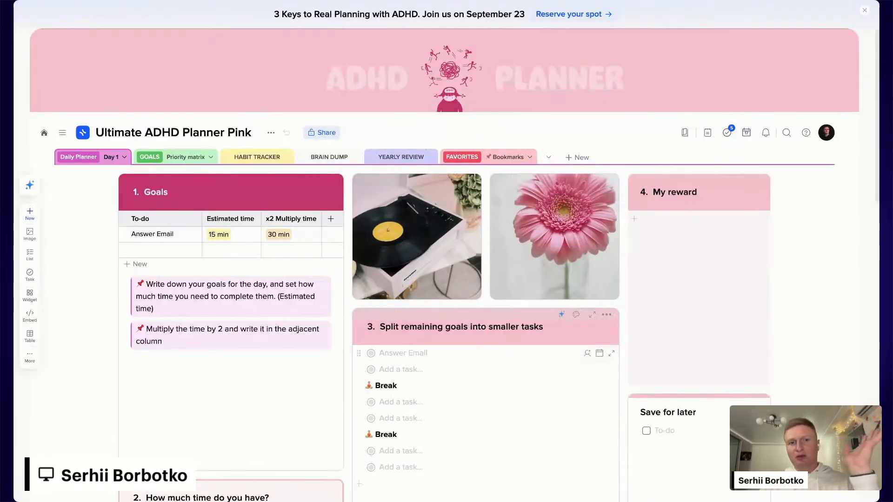
- Recolour the four numbered tiles and the Save for later tile together with a new custom project color, blue #43A8D3
{"action": "left_click", "coordinate": [225, 182]}
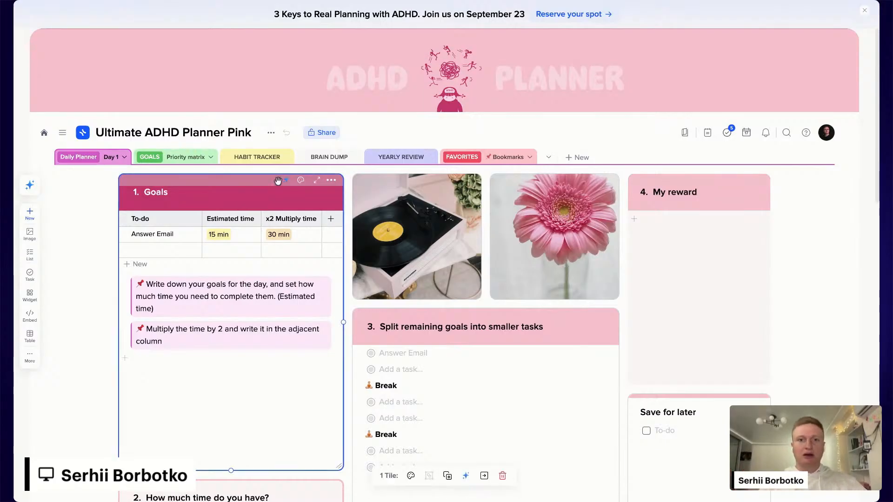
{"action": "left_click", "coordinate": [453, 316], "text": "shift"}
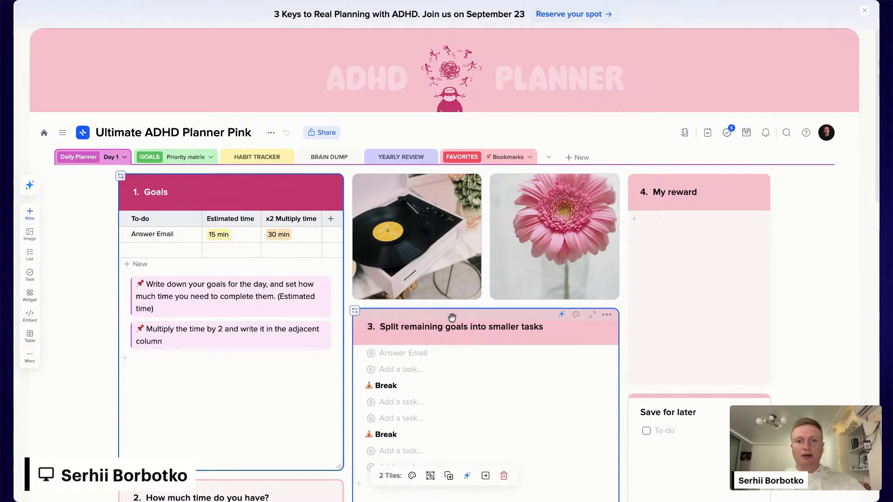
{"action": "left_click", "coordinate": [677, 181], "text": "shift"}
{"action": "scroll", "coordinate": [677, 186], "scroll_direction": "down", "scroll_amount": 3}
{"action": "left_click", "coordinate": [672, 279], "text": "shift"}
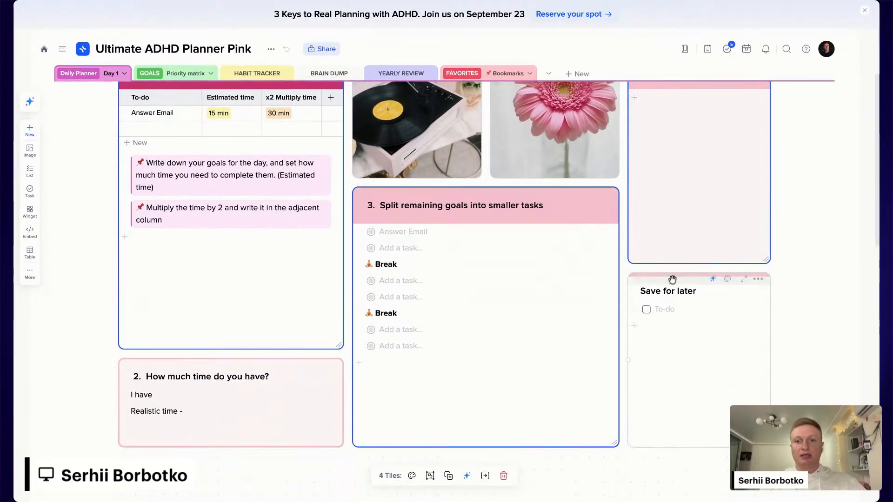
{"action": "left_click", "coordinate": [259, 364], "text": "shift"}
{"action": "scroll", "coordinate": [326, 365], "scroll_direction": "up", "scroll_amount": 3}
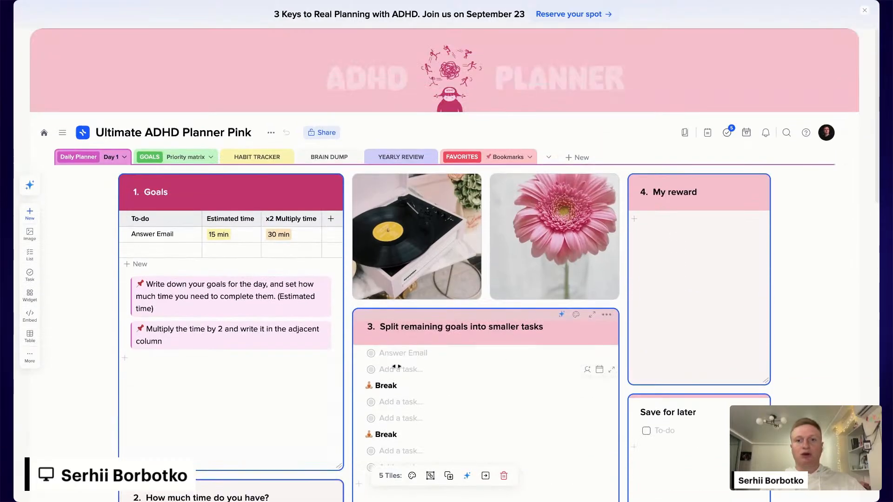
{"action": "scroll", "coordinate": [409, 419], "scroll_direction": "down", "scroll_amount": 3}
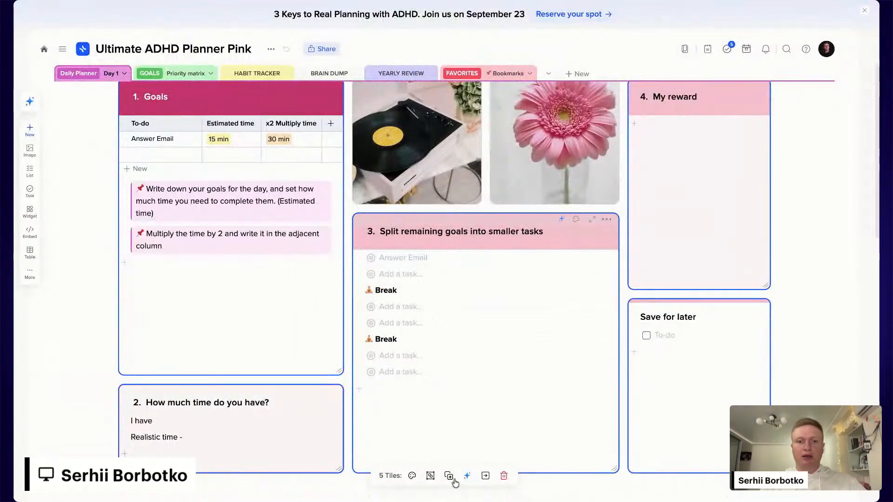
{"action": "left_click", "coordinate": [411, 476]}
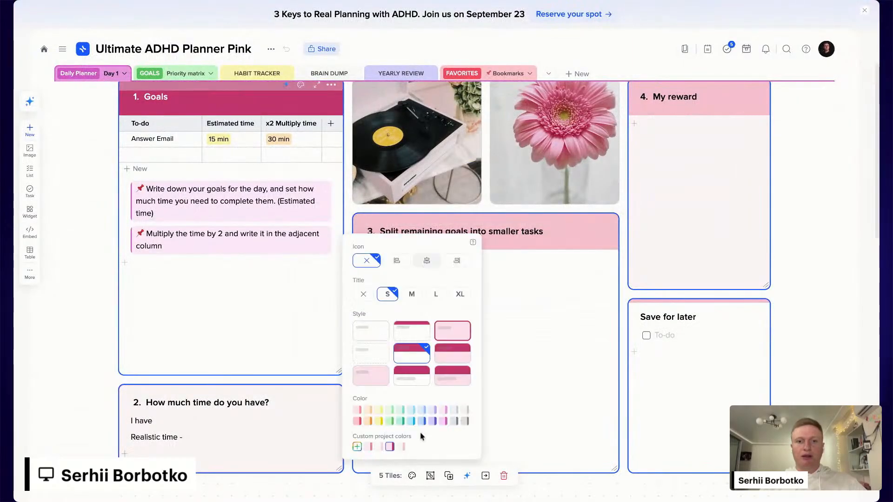
{"action": "left_click", "coordinate": [357, 446]}
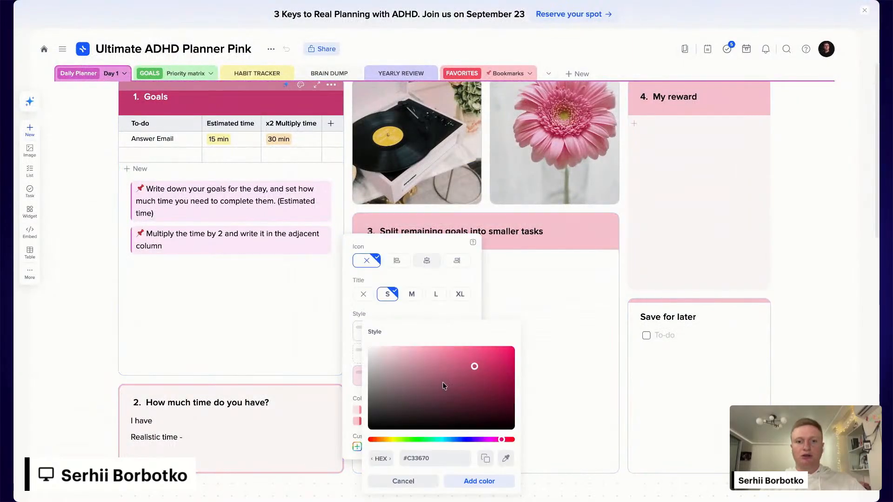
{"action": "left_click_drag", "start_coordinate": [442, 385], "coordinate": [392, 386]}
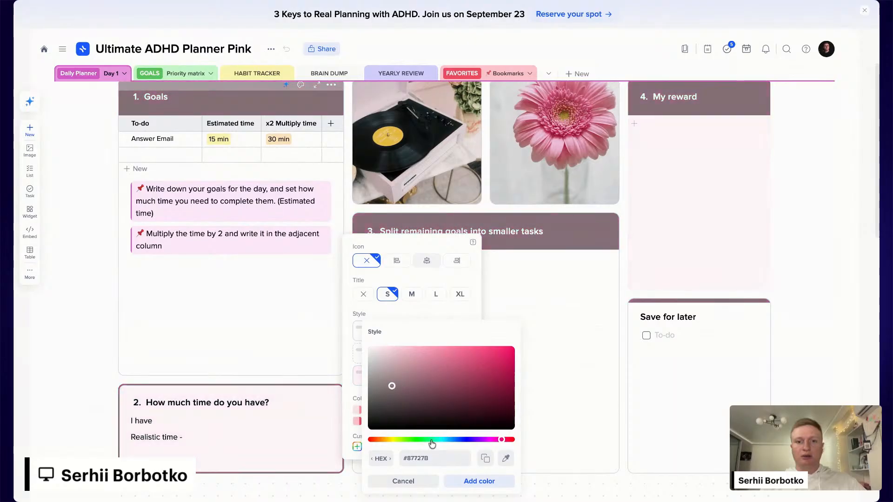
{"action": "left_click_drag", "start_coordinate": [429, 440], "coordinate": [448, 440]}
{"action": "left_click_drag", "start_coordinate": [392, 386], "coordinate": [468, 361]}
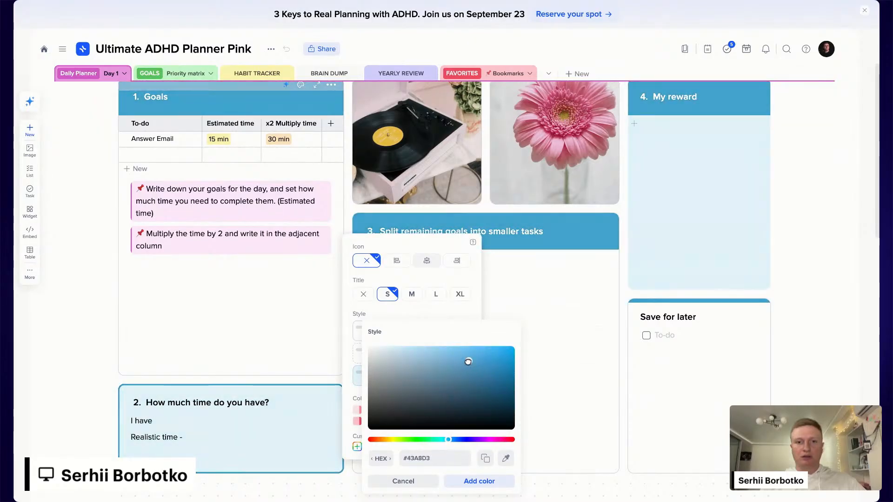
{"action": "left_click", "coordinate": [479, 480]}
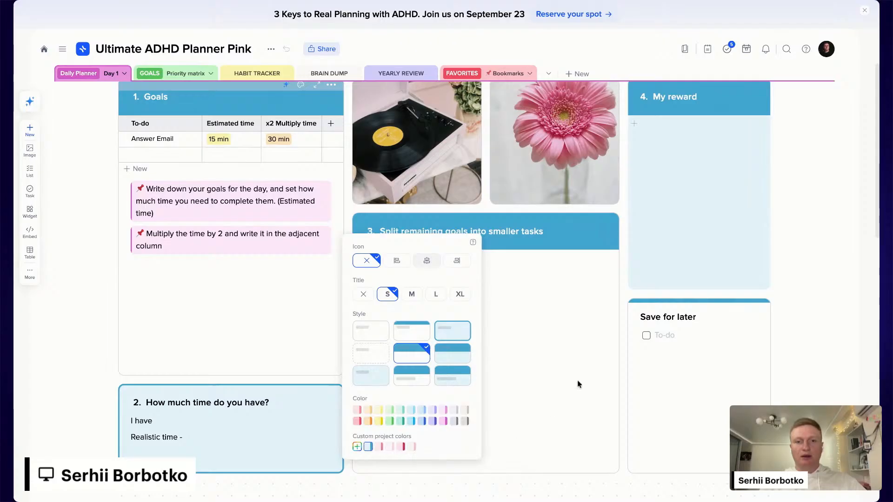
{"action": "left_click", "coordinate": [578, 384]}
- Close the tile style settings and look over the recoloured tiles on the Day 1 page
{"action": "scroll", "coordinate": [578, 384], "scroll_direction": "up", "scroll_amount": 2}
{"action": "scroll", "coordinate": [809, 277], "scroll_direction": "down", "scroll_amount": 1}
{"action": "scroll", "coordinate": [814, 271], "scroll_direction": "up", "scroll_amount": 1}
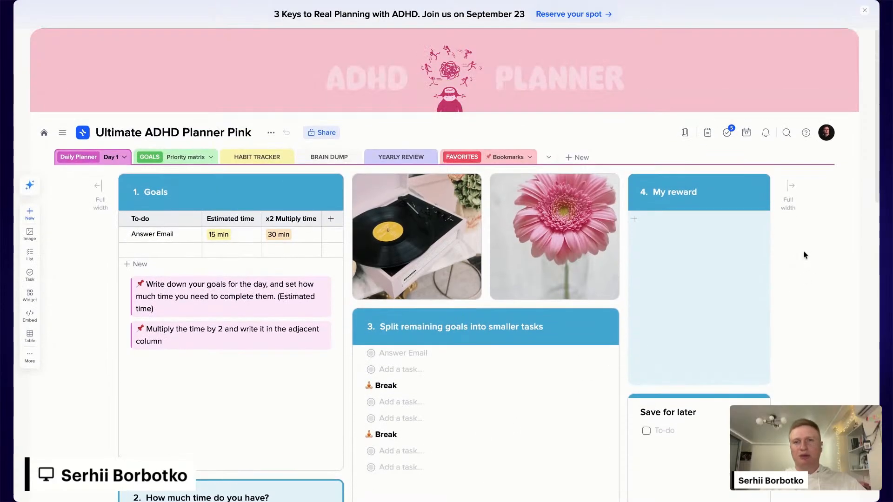
{"action": "scroll", "coordinate": [704, 192], "scroll_direction": "down", "scroll_amount": 3}
{"action": "scroll", "coordinate": [704, 189], "scroll_direction": "up", "scroll_amount": 3}
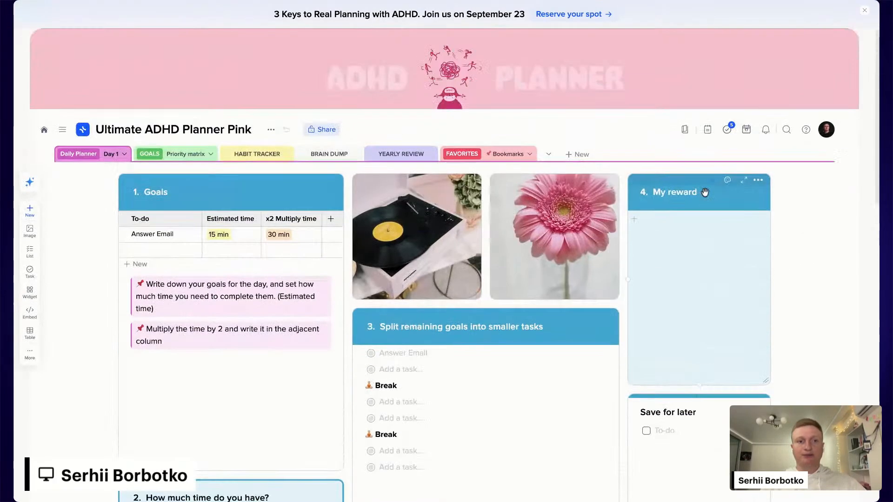
{"action": "scroll", "coordinate": [703, 187], "scroll_direction": "down", "scroll_amount": 1}
{"action": "scroll", "coordinate": [650, 290], "scroll_direction": "down", "scroll_amount": 2}
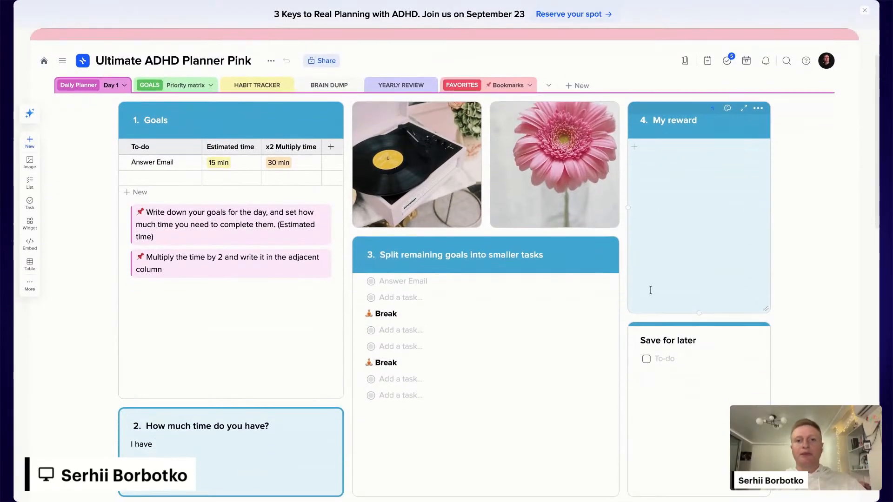
- Select the Goals, How much time do you have? and My reward tiles together and copy them
{"action": "left_click", "coordinate": [228, 110]}
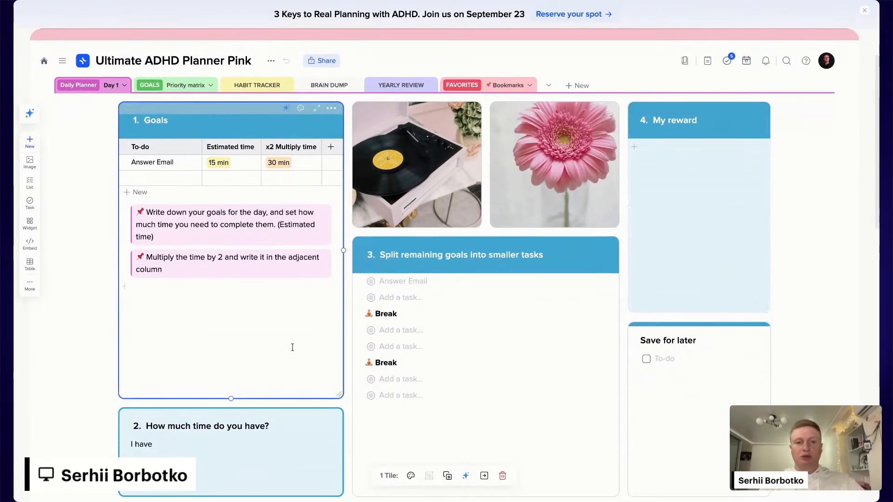
{"action": "left_click", "coordinate": [257, 429], "text": "shift"}
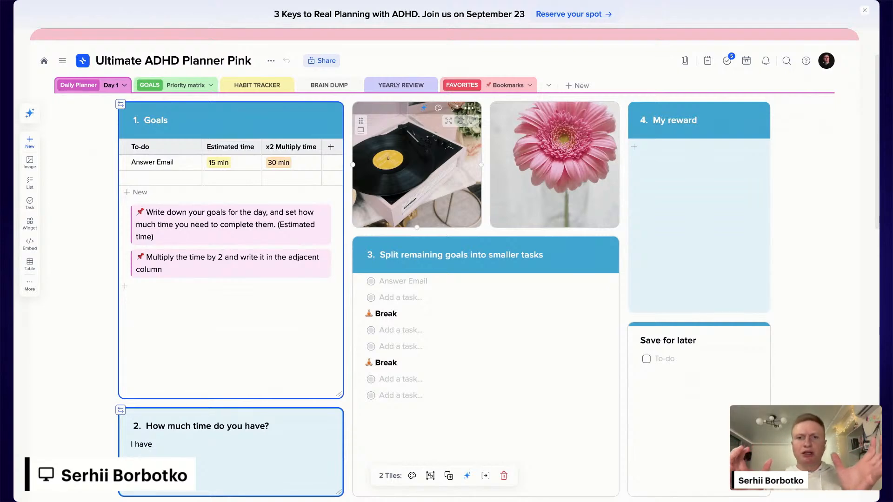
{"action": "left_click", "coordinate": [688, 111], "text": "shift"}
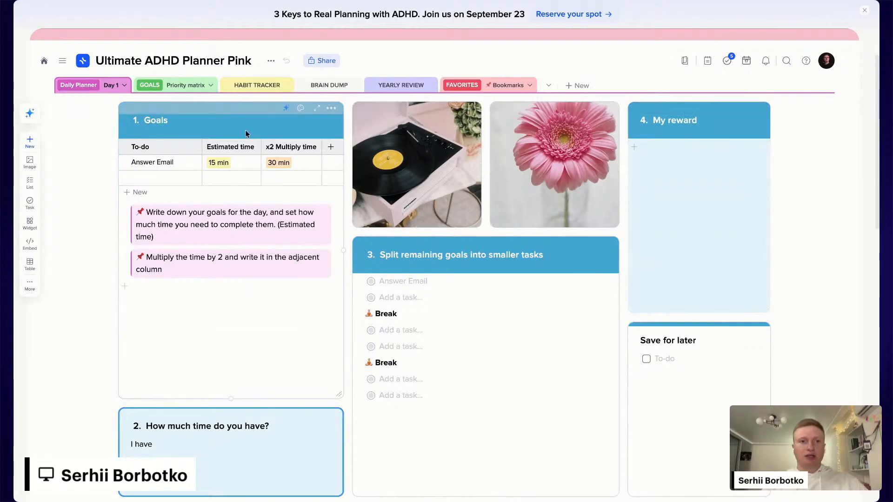
{"action": "left_click", "coordinate": [238, 382]}
{"action": "left_click", "coordinate": [232, 416], "text": "shift"}
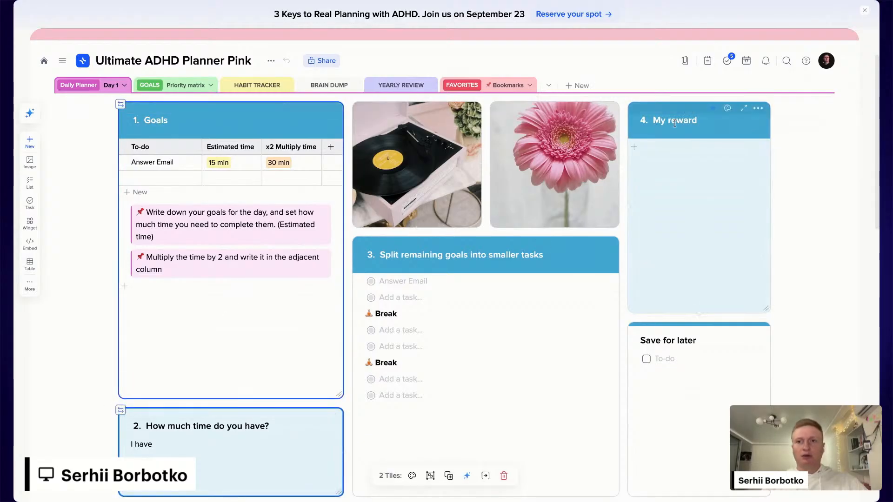
{"action": "left_click", "coordinate": [675, 108], "text": "shift"}
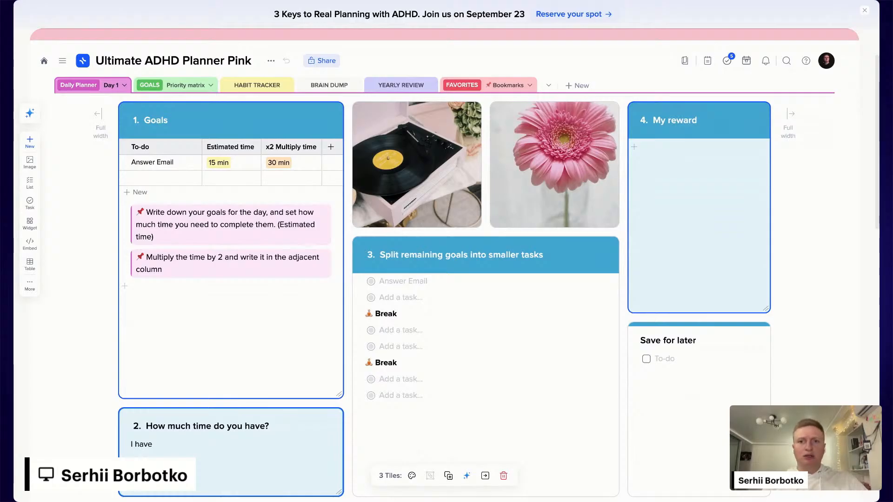
{"action": "left_click", "coordinate": [212, 101]}
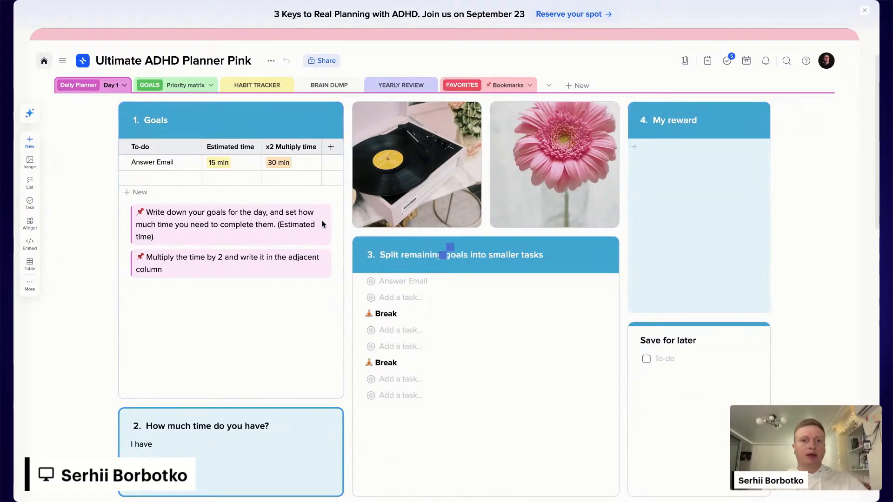
- Open the Webinar 9/17 & 17/9 project in the Onboarding space and paste the copied tiles into its Start page
{"action": "left_click", "coordinate": [44, 61]}
{"action": "scroll", "coordinate": [459, 333], "scroll_direction": "down", "scroll_amount": 2}
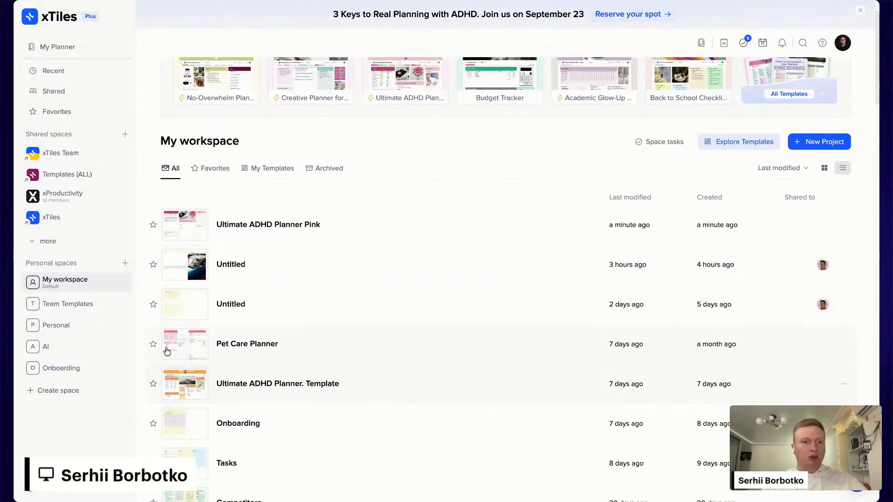
{"action": "left_click", "coordinate": [85, 367]}
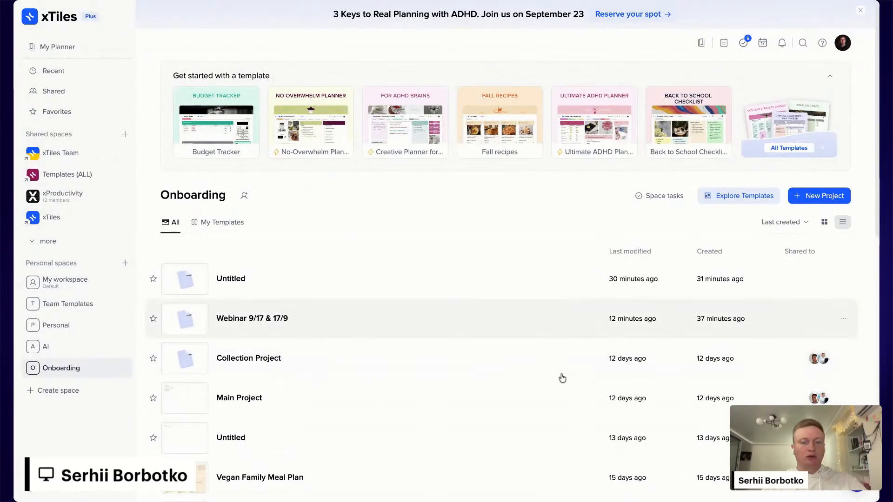
{"action": "scroll", "coordinate": [562, 377], "scroll_direction": "down", "scroll_amount": 6}
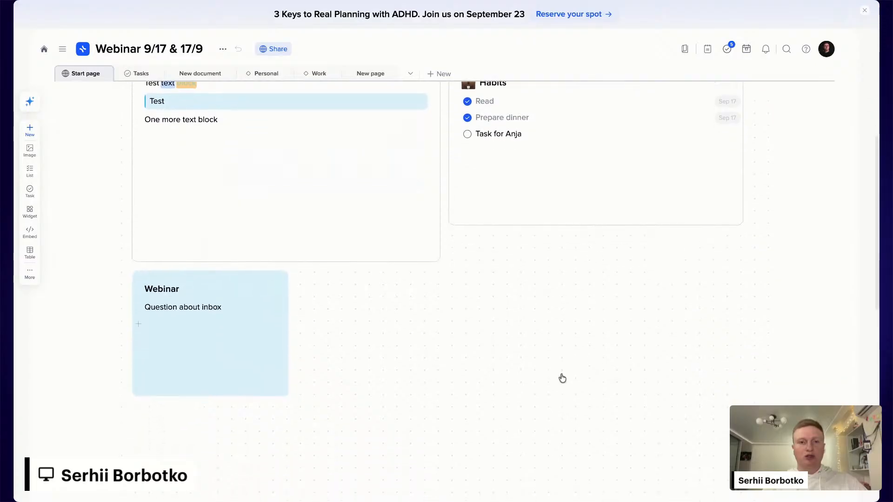
{"action": "scroll", "coordinate": [443, 329], "scroll_direction": "down", "scroll_amount": 6}
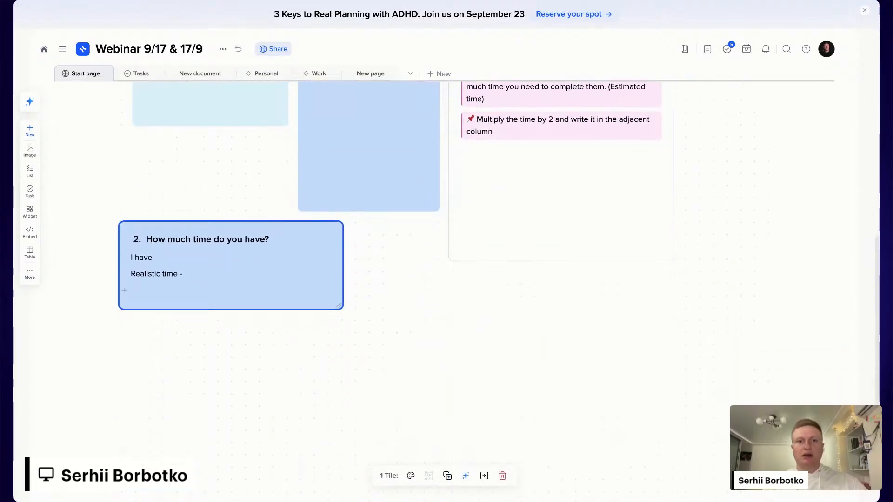
- Recolour the pasted My reward, Goals and How much time do you have? tiles together with a new teal custom project color
{"action": "scroll", "coordinate": [307, 247], "scroll_direction": "up", "scroll_amount": 6}
{"action": "scroll", "coordinate": [307, 246], "scroll_direction": "down", "scroll_amount": 2}
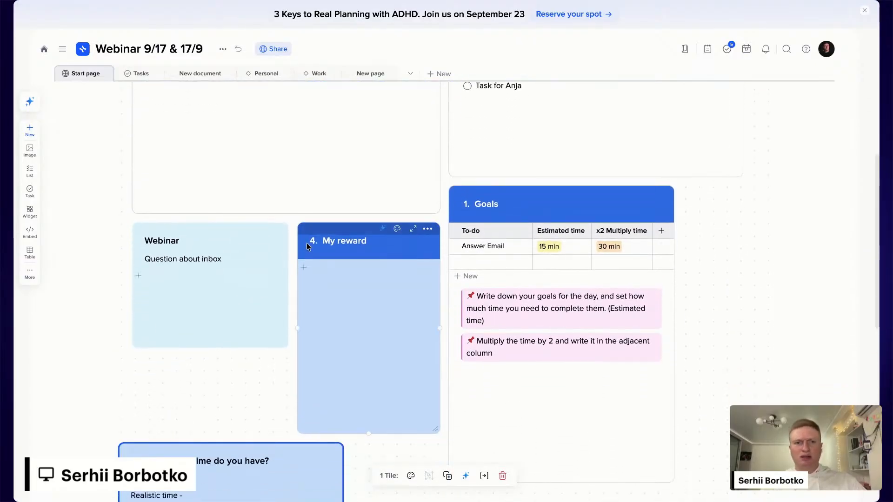
{"action": "left_click", "coordinate": [344, 235], "text": "shift"}
{"action": "left_click", "coordinate": [456, 410], "text": "shift"}
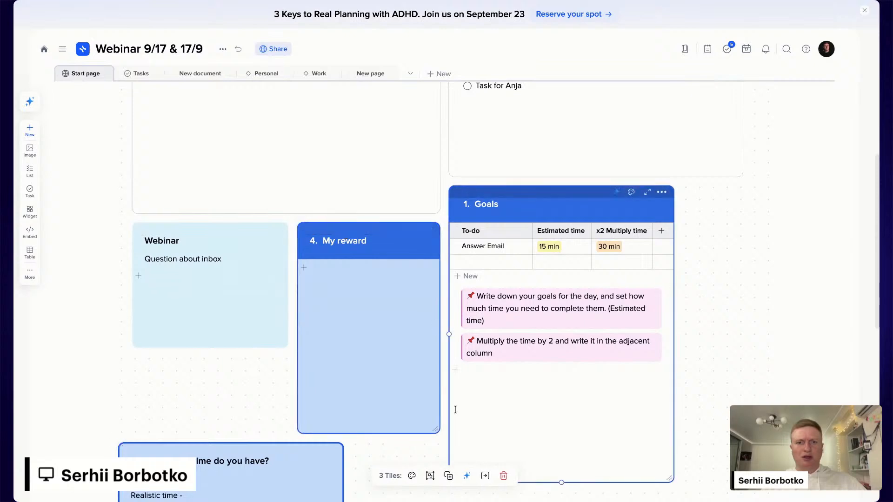
{"action": "left_click", "coordinate": [412, 476]}
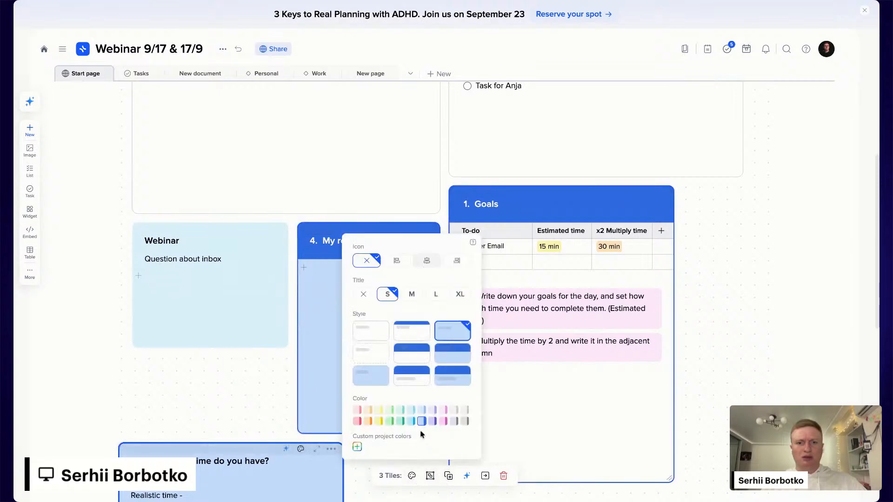
{"action": "left_click", "coordinate": [357, 446]}
{"action": "left_click_drag", "start_coordinate": [442, 410], "coordinate": [478, 359]}
{"action": "left_click", "coordinate": [445, 439]}
{"action": "left_click", "coordinate": [479, 482]}
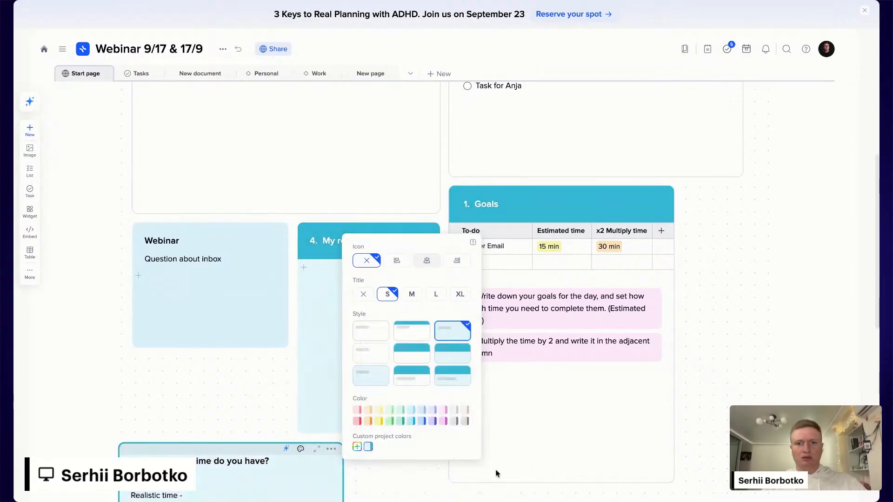
{"action": "left_click", "coordinate": [779, 291]}
{"action": "scroll", "coordinate": [780, 292], "scroll_direction": "down", "scroll_amount": 1}
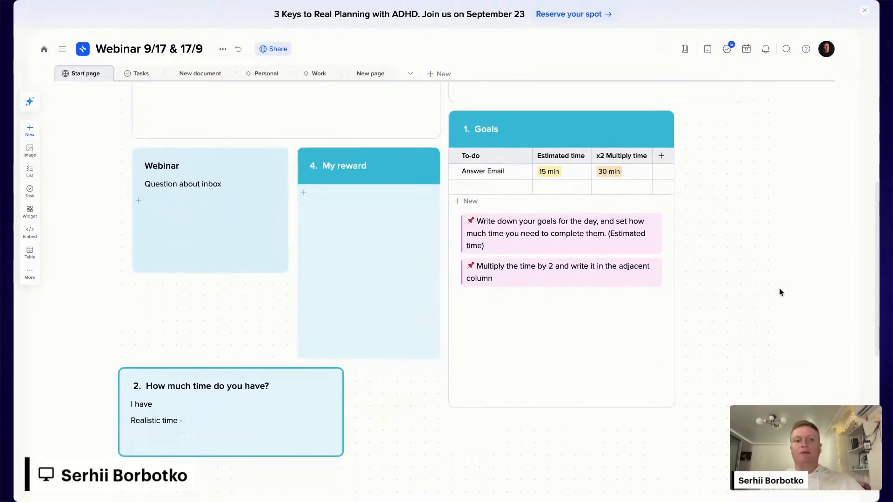
- Delete the Read, Prepare dinner and Task for Anja tasks from the Habits tile
{"action": "scroll", "coordinate": [780, 292], "scroll_direction": "up", "scroll_amount": 5}
{"action": "scroll", "coordinate": [781, 292], "scroll_direction": "up", "scroll_amount": 4}
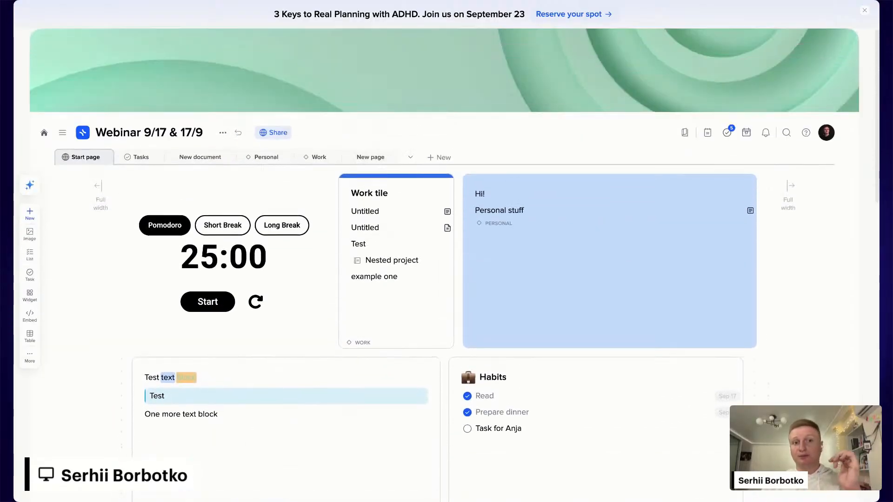
{"action": "left_click", "coordinate": [488, 299]}
{"action": "left_click_drag", "start_coordinate": [483, 443], "coordinate": [698, 490]}
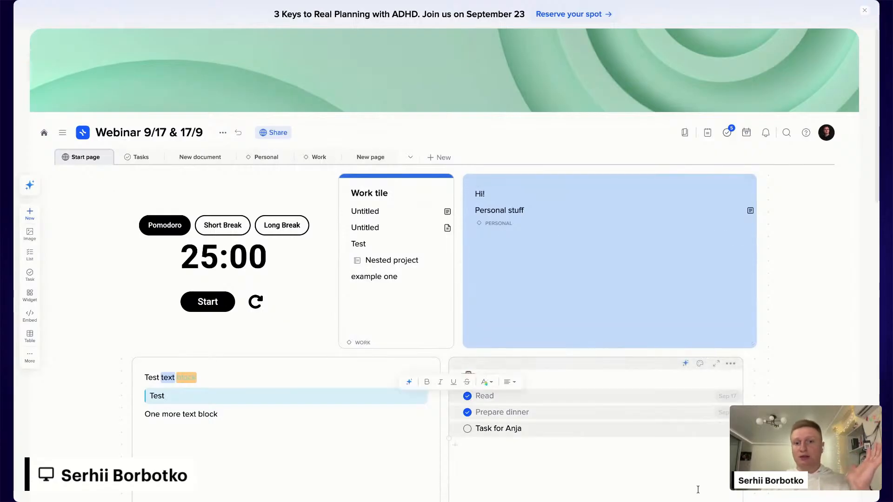
{"action": "key", "text": "Delete"}
{"action": "scroll", "coordinate": [717, 494], "scroll_direction": "down", "scroll_amount": 2}
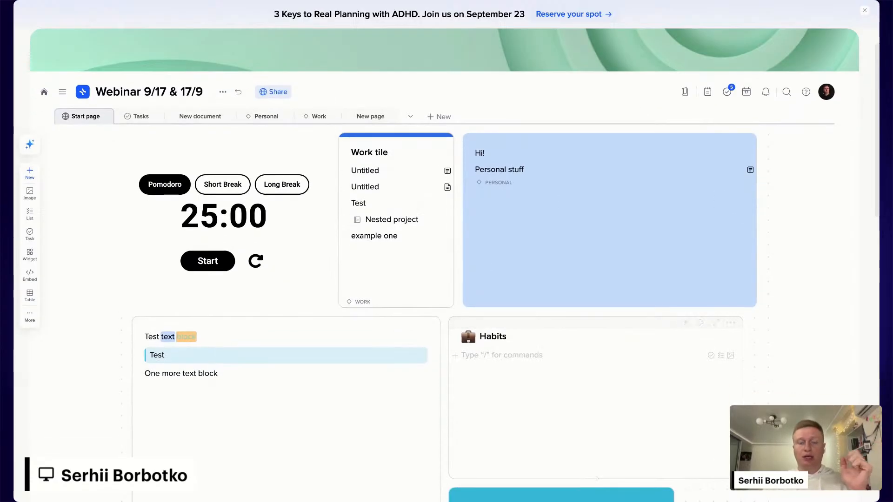
- View the Habits tile's style settings and close them
{"action": "scroll", "coordinate": [447, 261], "scroll_direction": "down", "scroll_amount": 2}
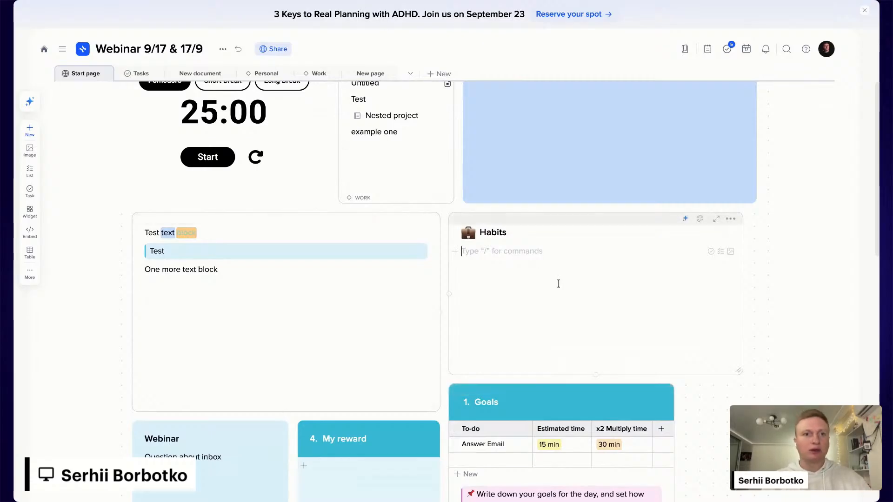
{"action": "left_click", "coordinate": [699, 219]}
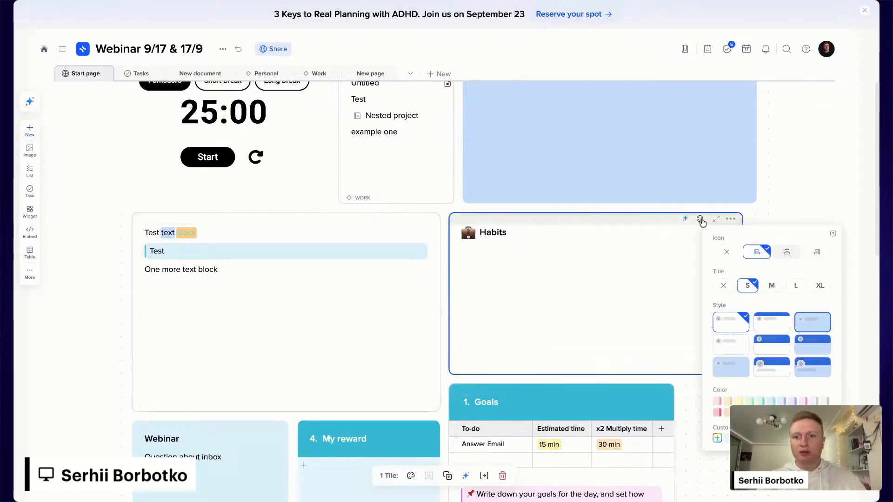
{"action": "left_click", "coordinate": [646, 251]}
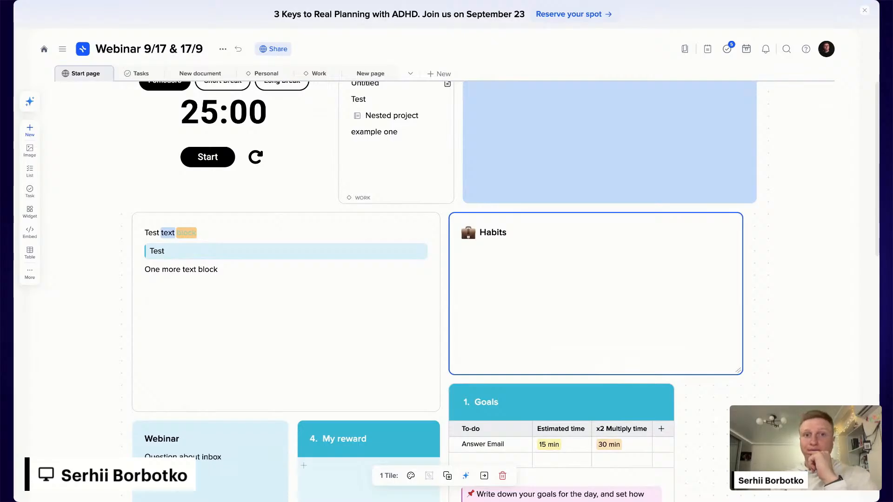
- Generate a new page with AI from the prompt "Create a weekly meal planner"
{"action": "scroll", "coordinate": [414, 233], "scroll_direction": "up", "scroll_amount": 3}
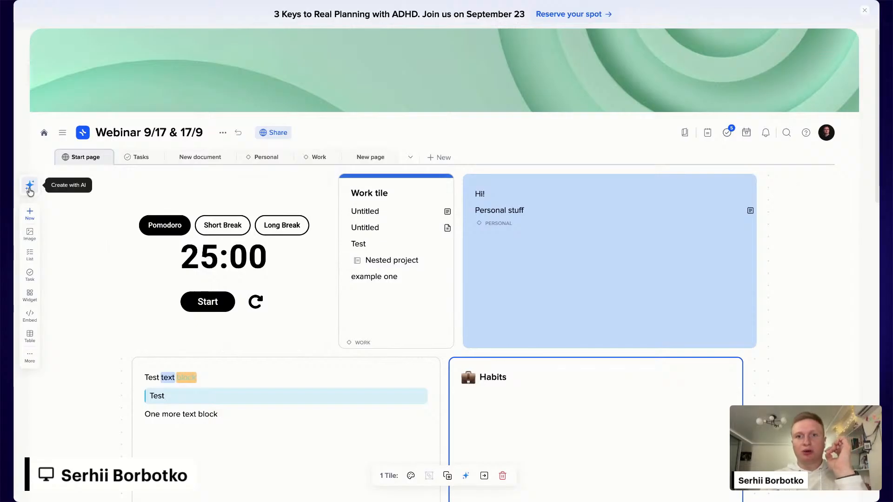
{"action": "left_click", "coordinate": [30, 185]}
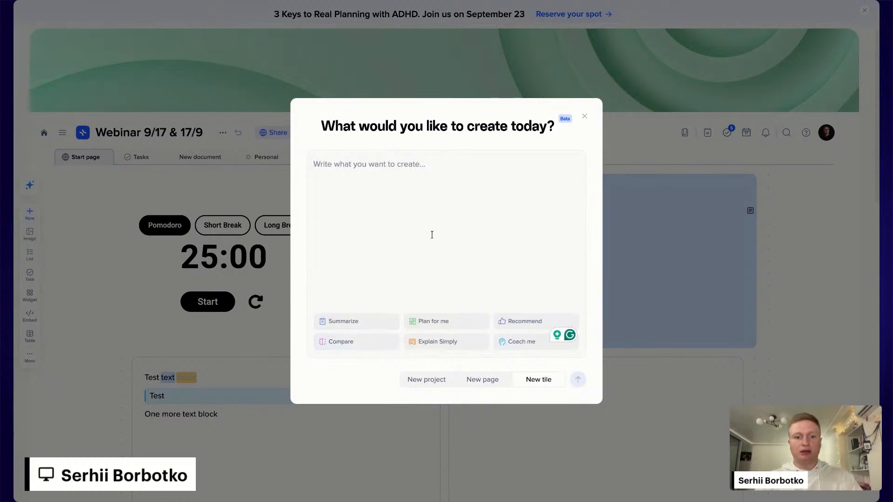
{"action": "type", "text": "Create"}
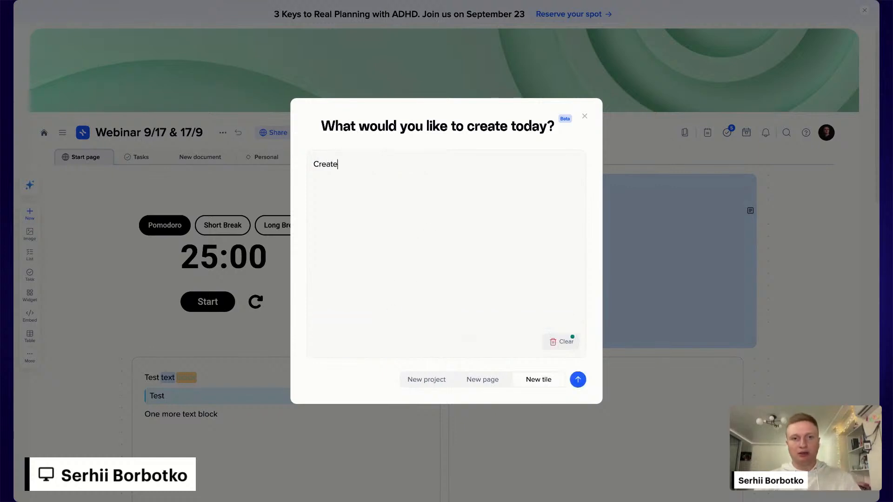
{"action": "type", "text": " a we"}
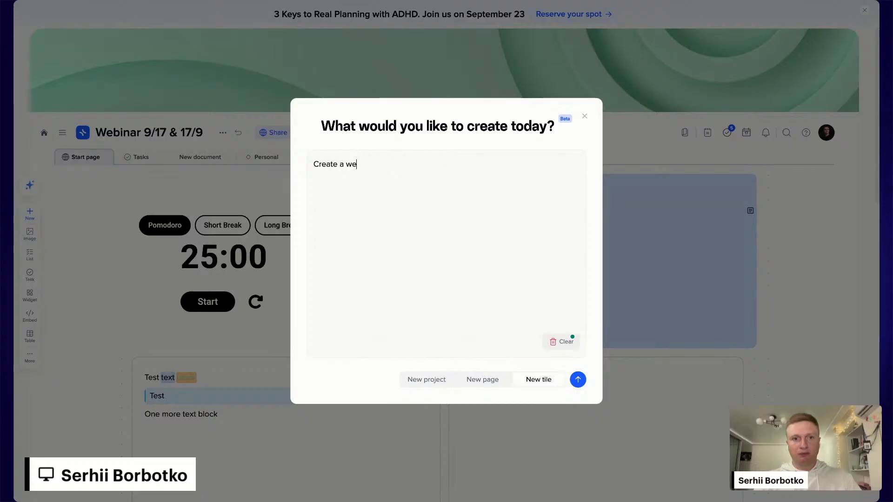
{"action": "type", "text": "ekly meal planner"}
{"action": "left_click", "coordinate": [476, 384]}
{"action": "left_click", "coordinate": [577, 385]}
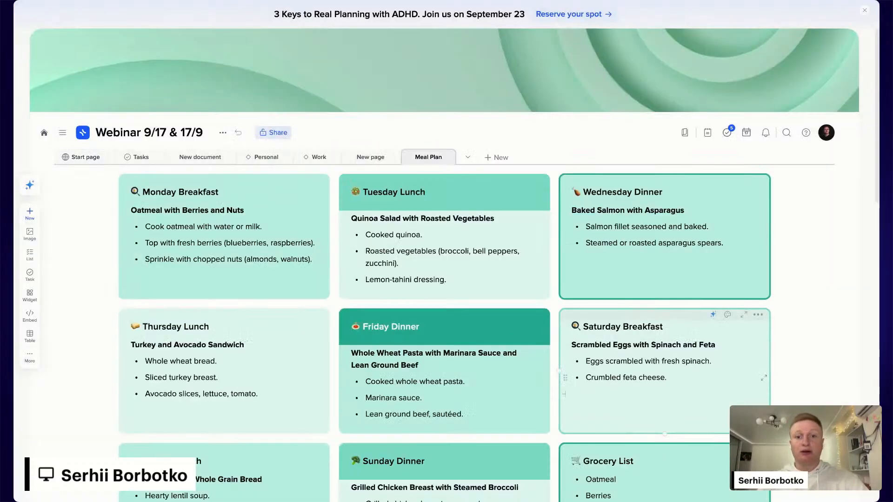
- Look over the generated meal tiles and the Grocery List on the Meal Plan page
{"action": "scroll", "coordinate": [563, 394], "scroll_direction": "down", "scroll_amount": 5}
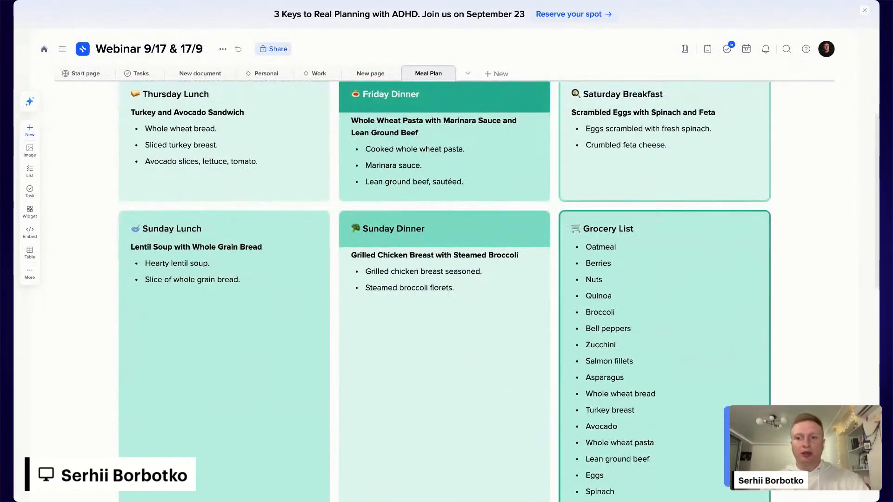
{"action": "scroll", "coordinate": [830, 308], "scroll_direction": "down", "scroll_amount": 5}
{"action": "scroll", "coordinate": [830, 308], "scroll_direction": "up", "scroll_amount": 10}
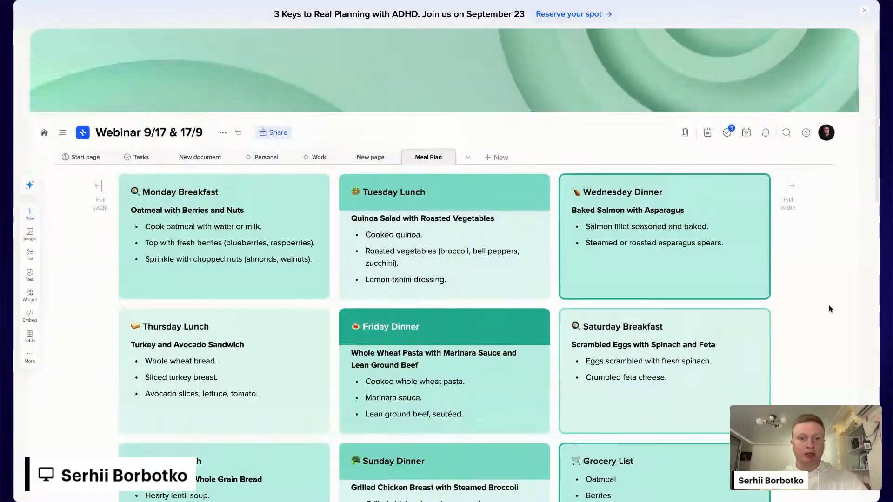
{"action": "scroll", "coordinate": [830, 308], "scroll_direction": "down", "scroll_amount": 3}
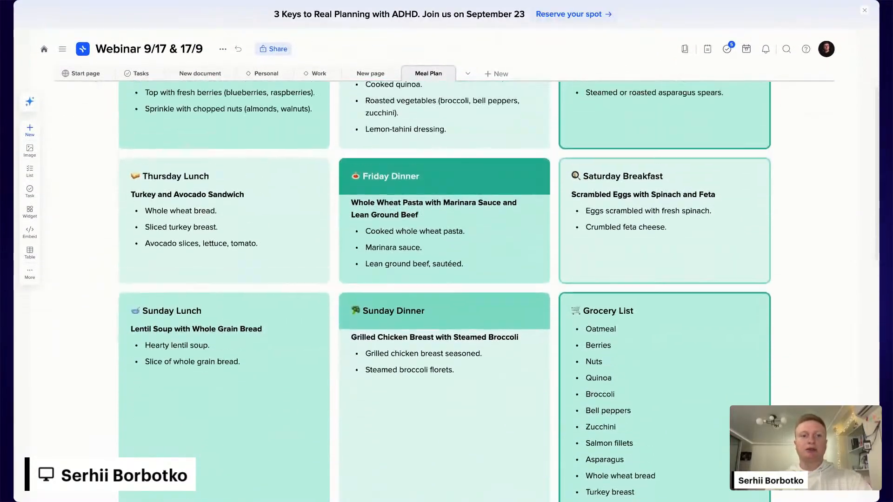
{"action": "scroll", "coordinate": [830, 307], "scroll_direction": "up", "scroll_amount": 3}
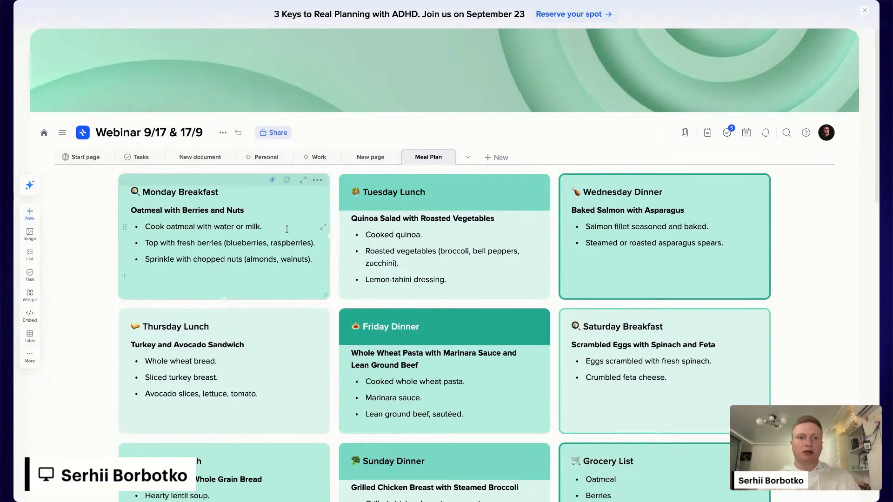
- Recolor all tiles on the Meal Plan page with the custom magenta color #FF2AFB
{"action": "left_click", "coordinate": [211, 181]}
{"action": "scroll", "coordinate": [433, 216], "scroll_direction": "down", "scroll_amount": 1}
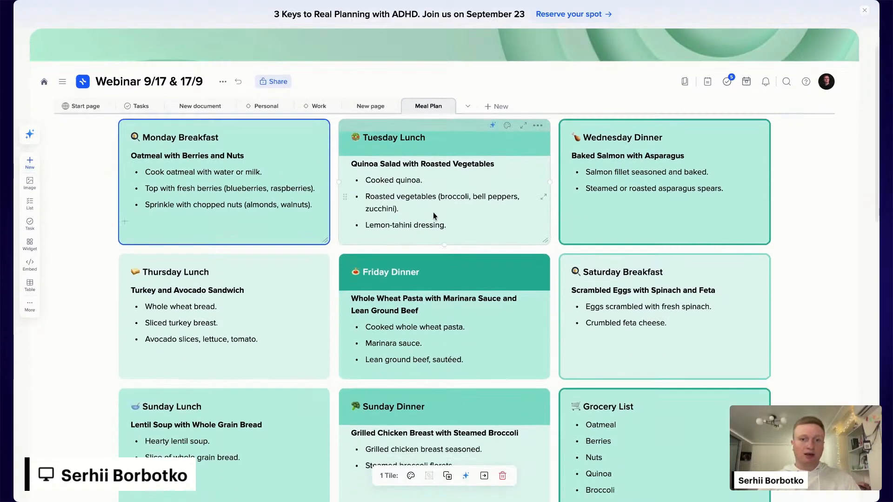
{"action": "scroll", "coordinate": [433, 212], "scroll_direction": "down", "scroll_amount": 1}
{"action": "key", "text": "ctrl+a"}
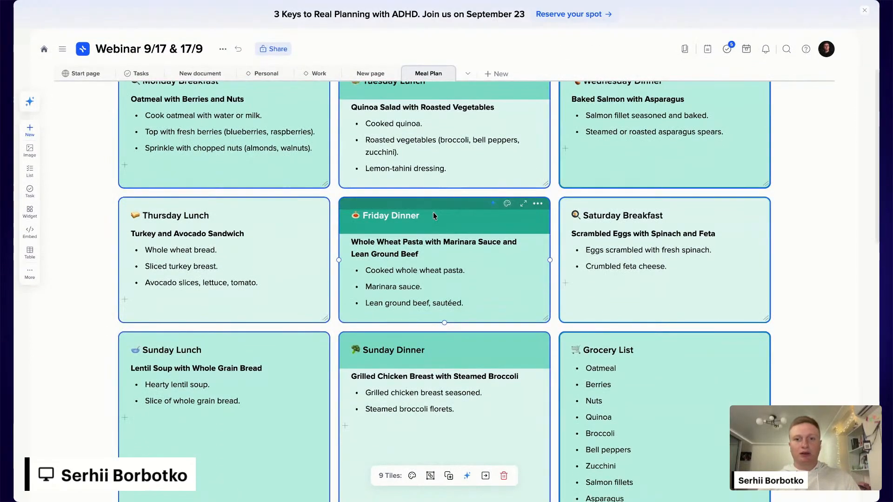
{"action": "scroll", "coordinate": [433, 212], "scroll_direction": "up", "scroll_amount": 2}
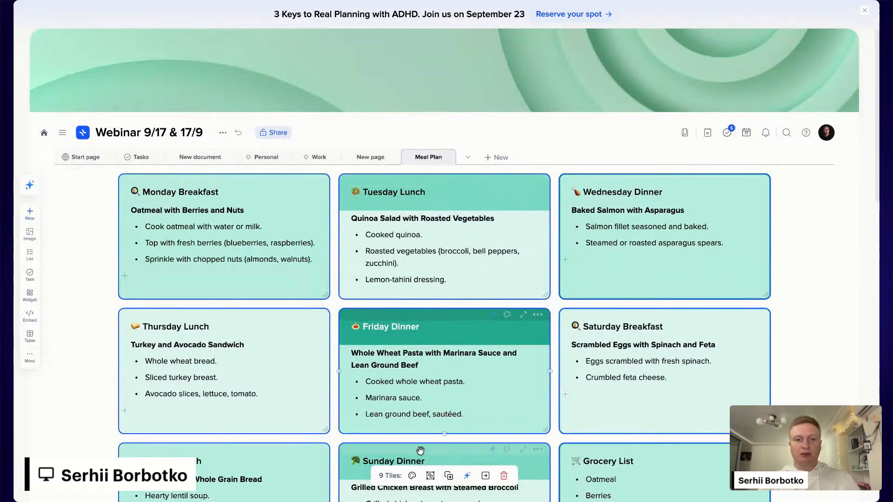
{"action": "left_click", "coordinate": [413, 483]}
{"action": "left_click", "coordinate": [366, 447]}
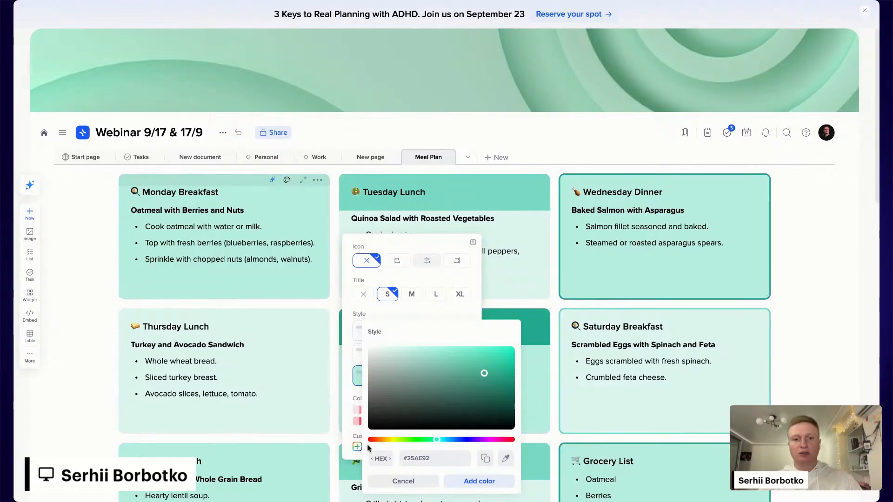
{"action": "left_click_drag", "start_coordinate": [455, 378], "coordinate": [459, 360]}
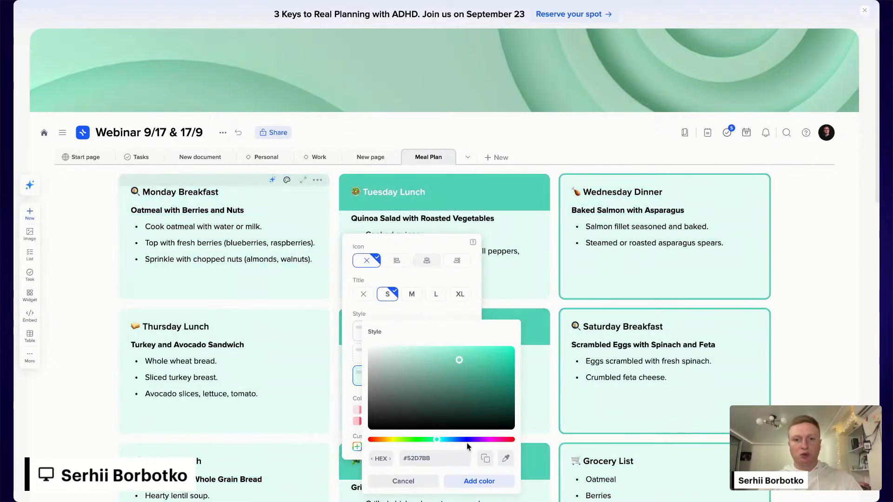
{"action": "left_click_drag", "start_coordinate": [482, 441], "coordinate": [488, 440]}
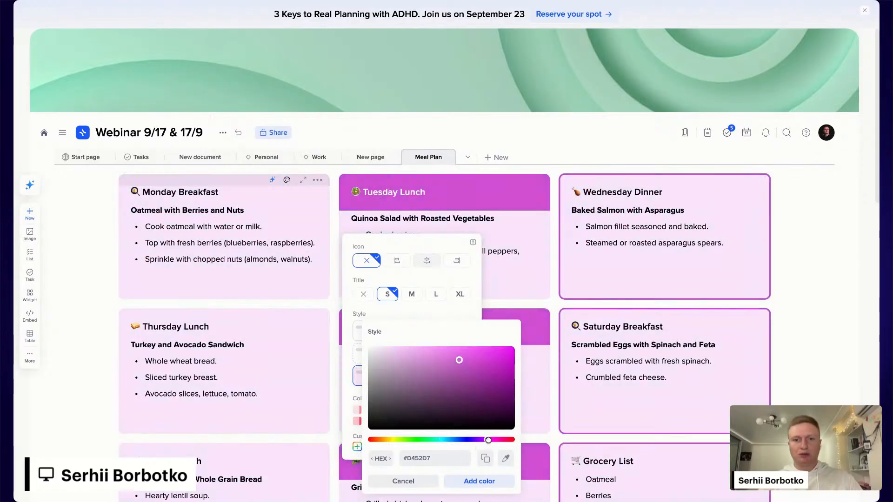
{"action": "left_click_drag", "start_coordinate": [475, 367], "coordinate": [497, 347]}
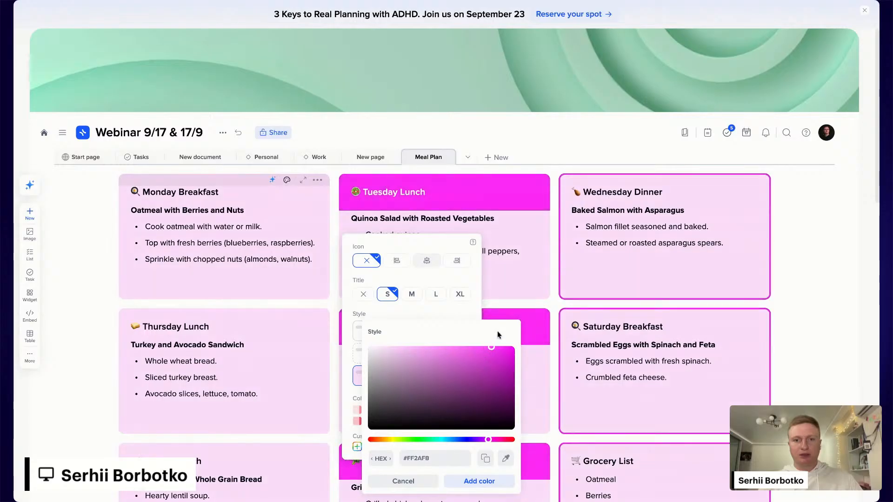
{"action": "left_click", "coordinate": [472, 487]}
{"action": "left_click", "coordinate": [782, 251]}
- Add more breakfast suggestions to the current Monday Breakfast tile with the AI prompt "Give me more ideas"
{"action": "scroll", "coordinate": [782, 251], "scroll_direction": "down", "scroll_amount": 4}
{"action": "scroll", "coordinate": [782, 251], "scroll_direction": "up", "scroll_amount": 4}
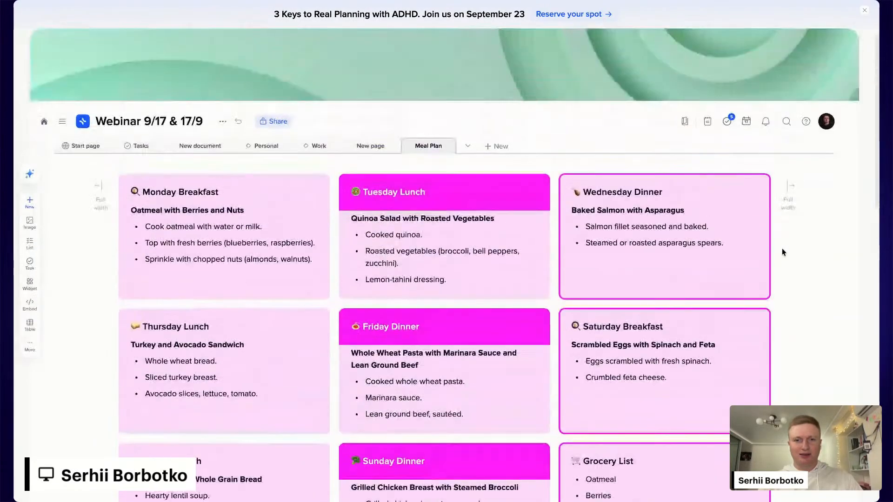
{"action": "scroll", "coordinate": [782, 251], "scroll_direction": "down", "scroll_amount": 5}
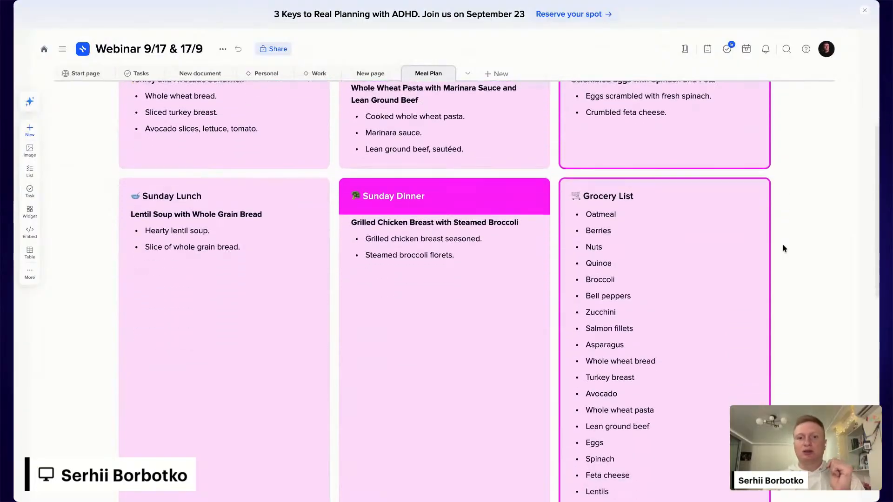
{"action": "scroll", "coordinate": [783, 246], "scroll_direction": "up", "scroll_amount": 6}
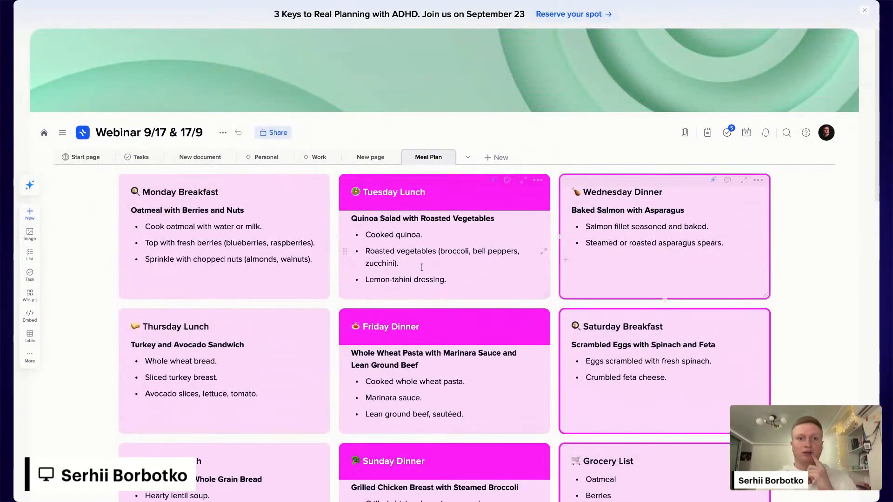
{"action": "left_click", "coordinate": [274, 182]}
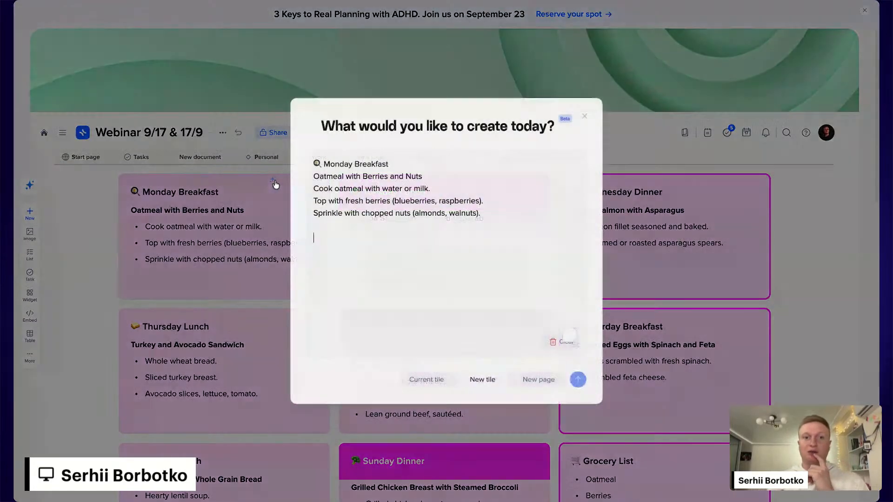
{"action": "type", "text": "Giv"}
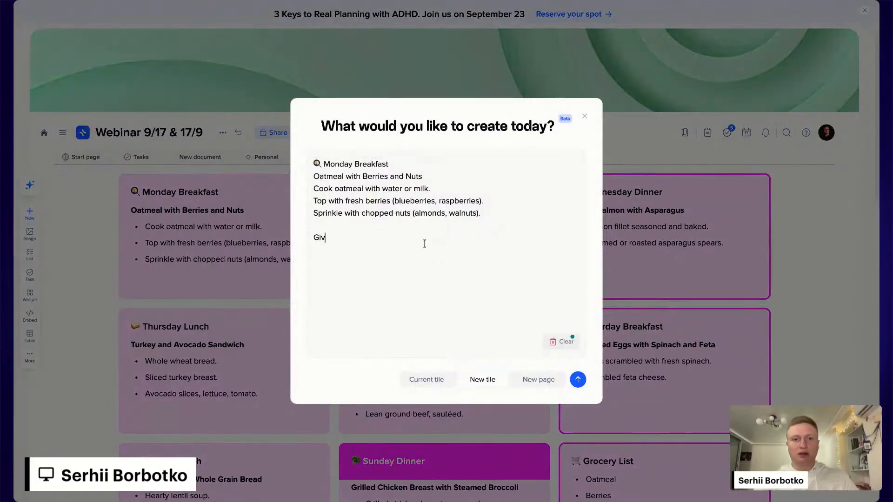
{"action": "type", "text": "e me more "}
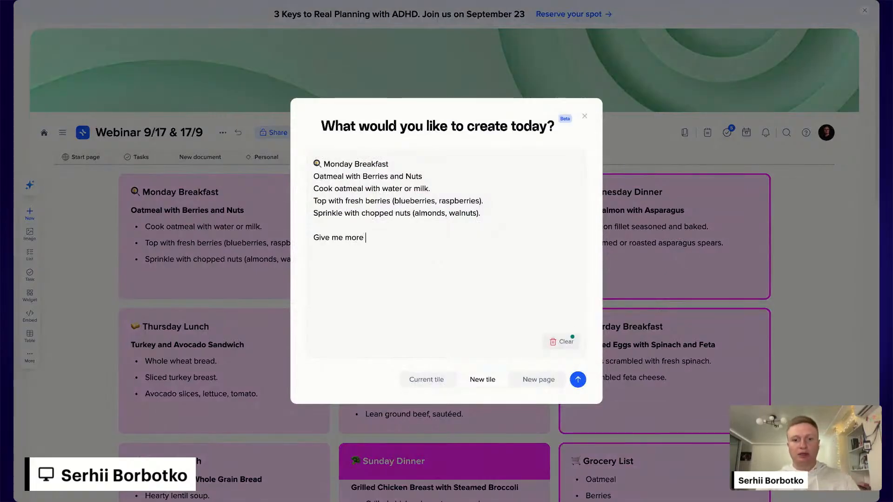
{"action": "type", "text": "ideas"}
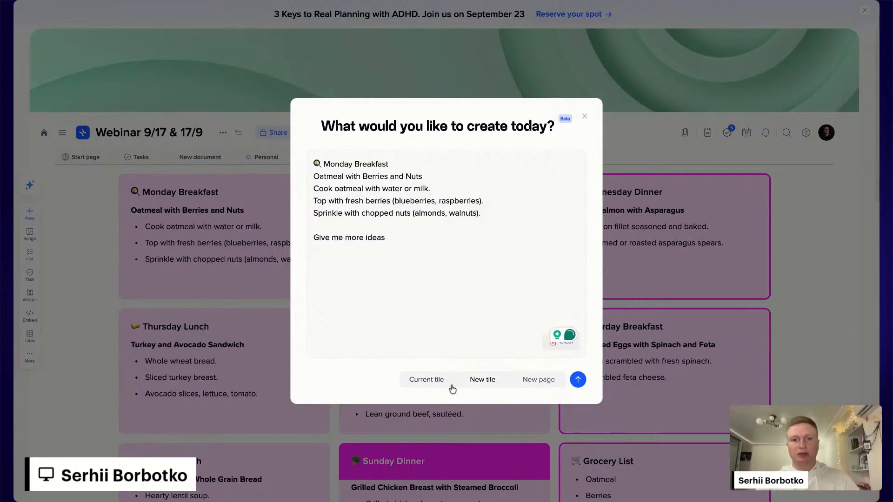
{"action": "left_click", "coordinate": [578, 380]}
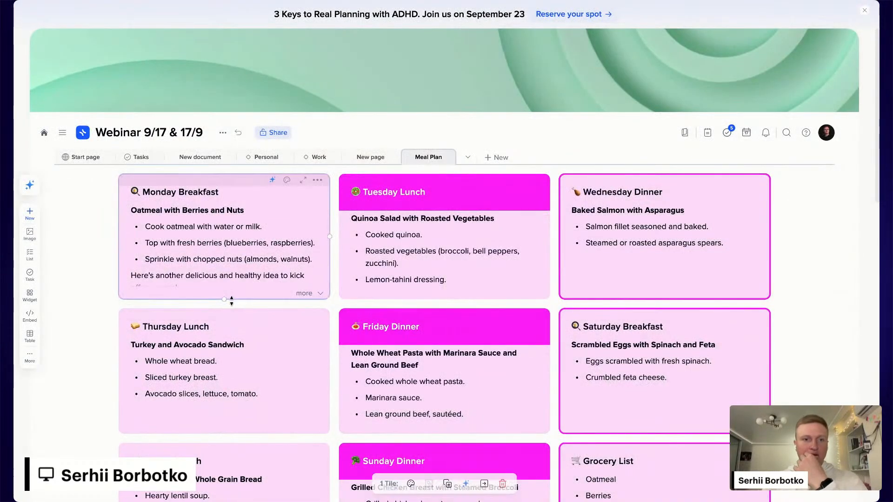
- Lengthen the Monday Breakfast tile downward to fit all its text and the recipe link, and deselect it
{"action": "left_click_drag", "start_coordinate": [232, 301], "coordinate": [223, 481]}
{"action": "scroll", "coordinate": [224, 481], "scroll_direction": "down", "scroll_amount": 1}
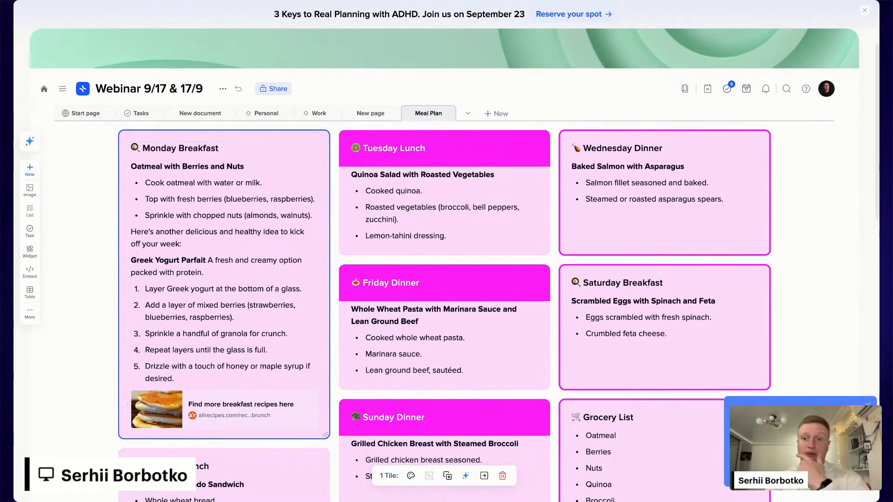
{"action": "left_click", "coordinate": [867, 404]}
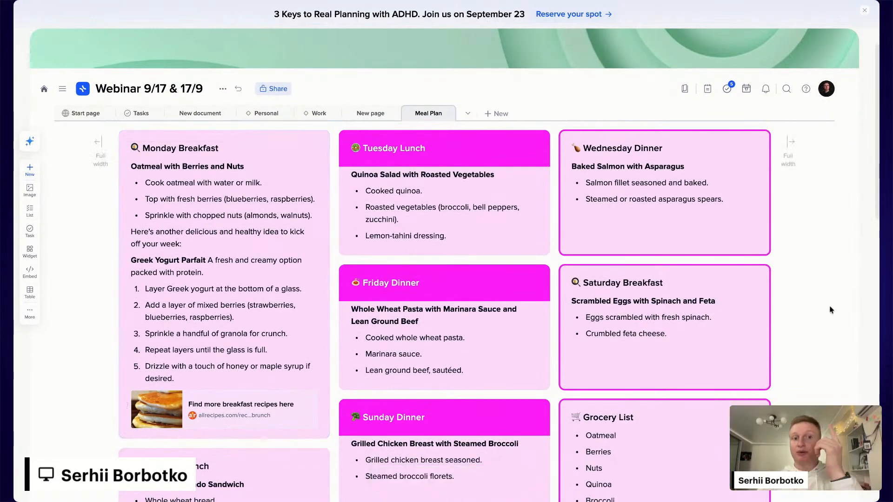
{"action": "left_click", "coordinate": [84, 113]}
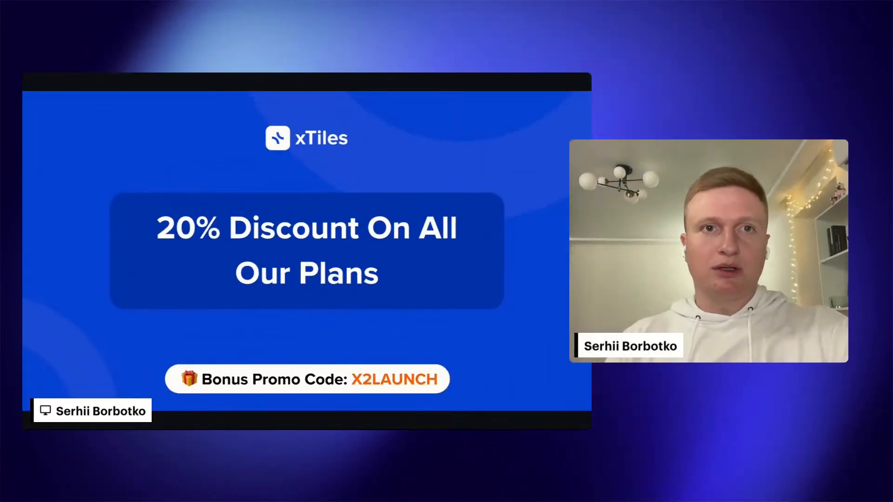
{"action": "left_click", "coordinate": [348, 209]}
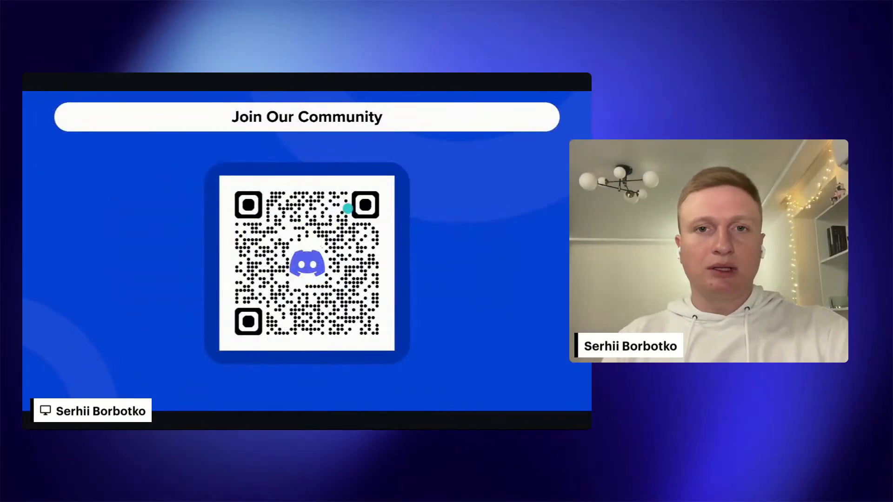